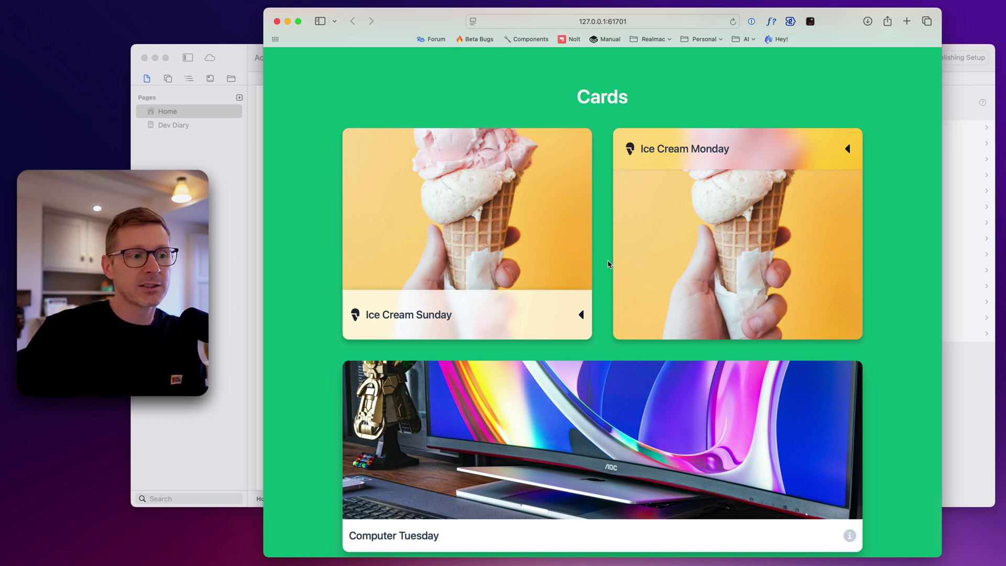
# Test the Ice Cream Sunday and Ice Cream Monday cards in the preview by expanding and collapsing their descriptions
pyautogui.scroll(-1, 571, 210)
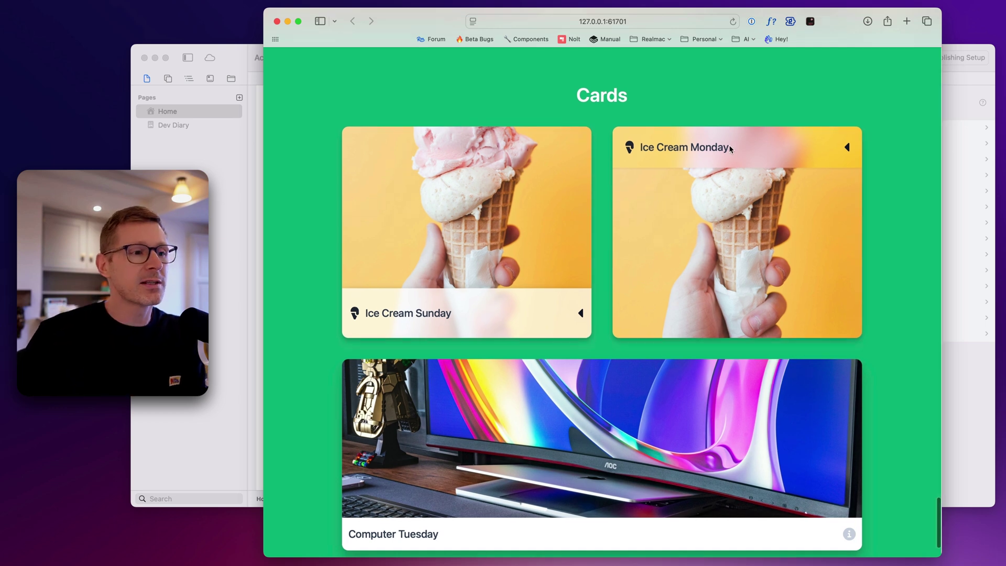
pyautogui.click(527, 307)
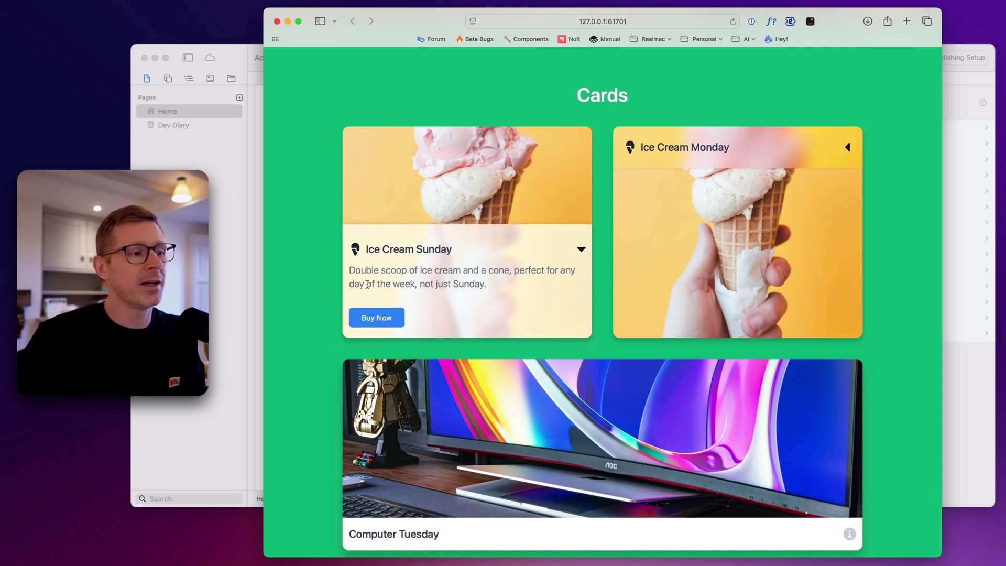
pyautogui.click(474, 261)
pyautogui.click(545, 314)
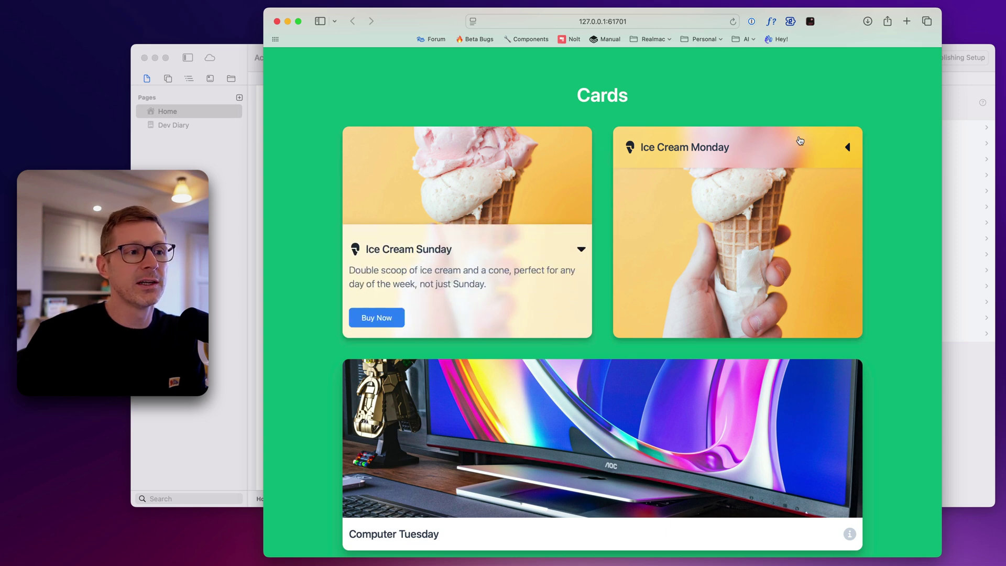
pyautogui.click(757, 144)
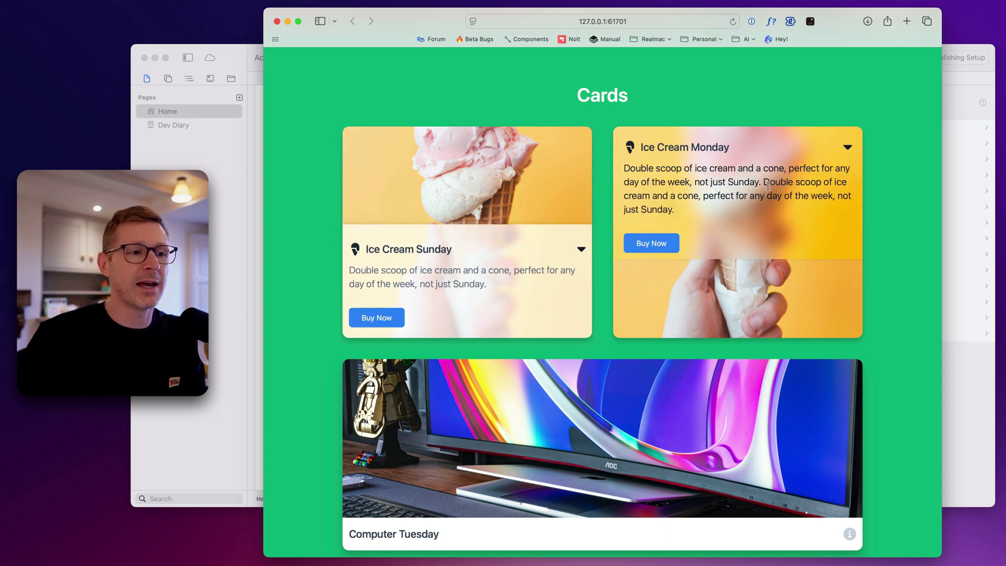
pyautogui.click(826, 218)
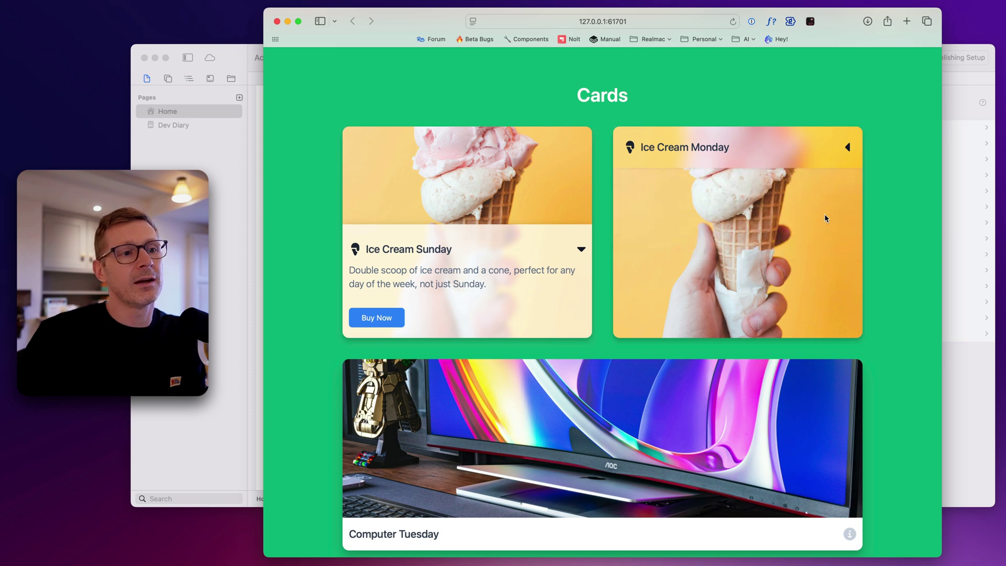
pyautogui.click(796, 146)
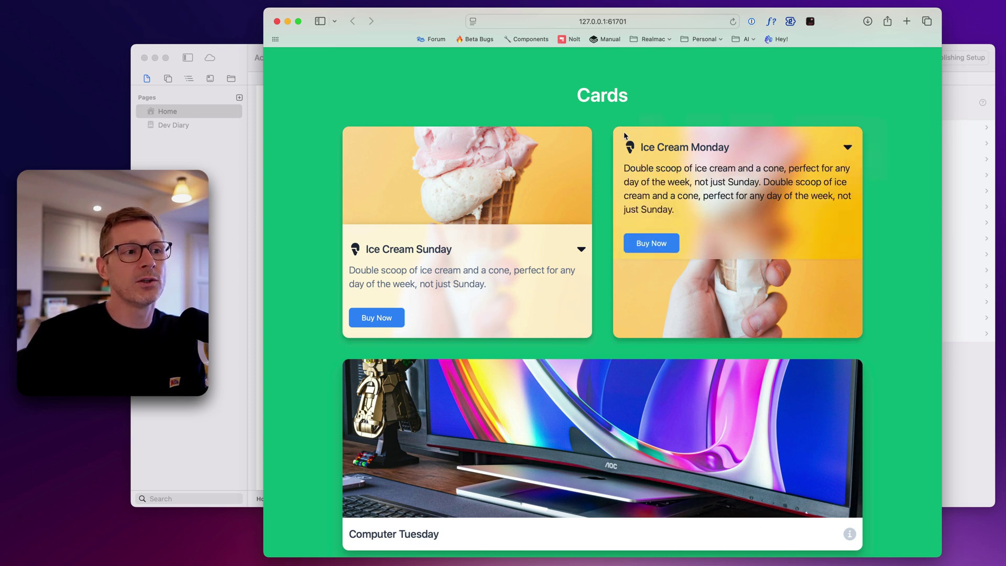
pyautogui.click(745, 142)
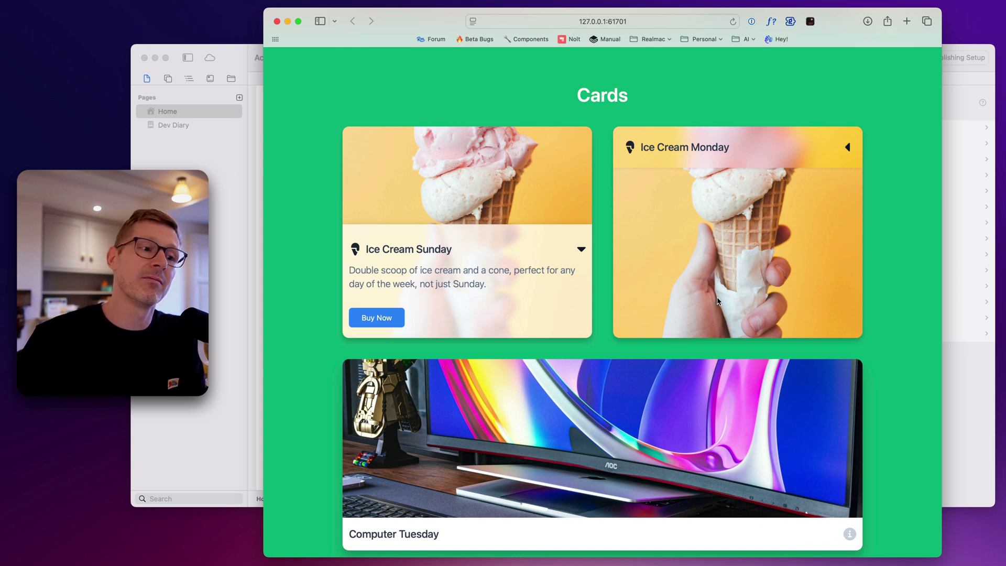
# Test the Computer Tuesday card at the end of the preview page by toggling its description and leaving it expanded
pyautogui.scroll(-2, 742, 109)
pyautogui.click(743, 109)
pyautogui.click(743, 109)
pyautogui.scroll(-2, 622, 269)
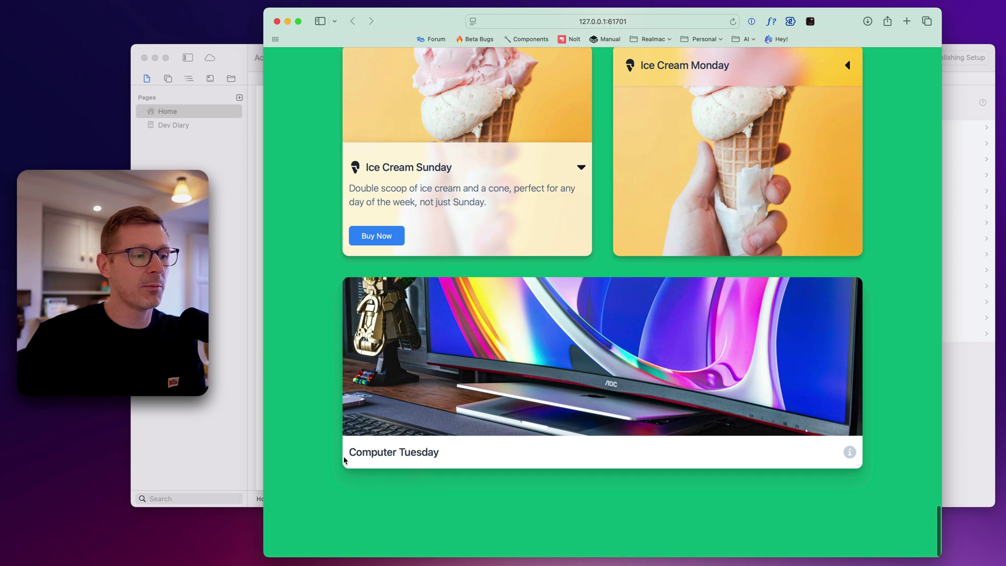
pyautogui.click(849, 454)
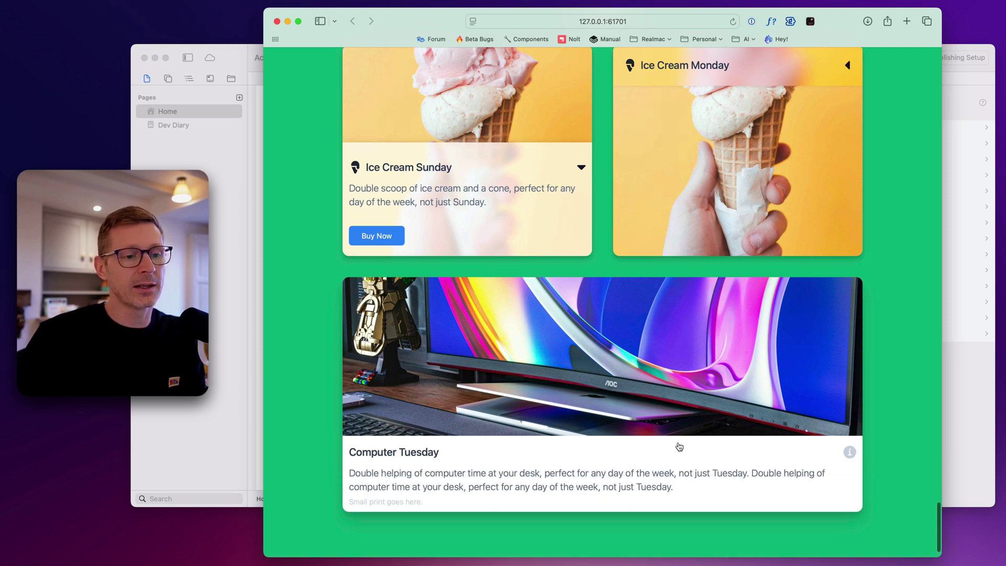
pyautogui.click(459, 453)
pyautogui.click(450, 453)
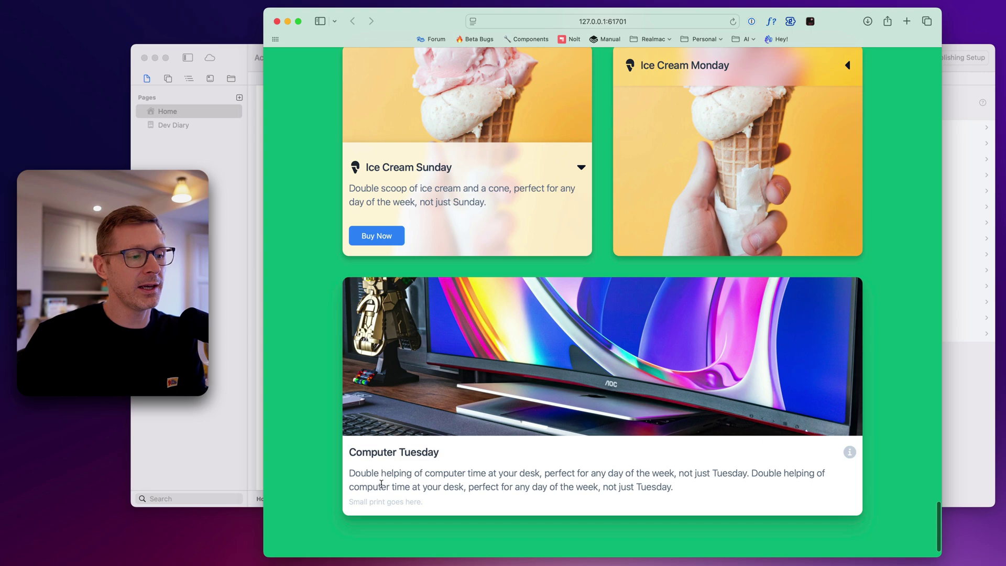
# Review the FAQ sections back up the page, close the browser preview and open the Home page in the editor
pyautogui.scroll(-2, 703, 377)
pyautogui.scroll(20, 703, 377)
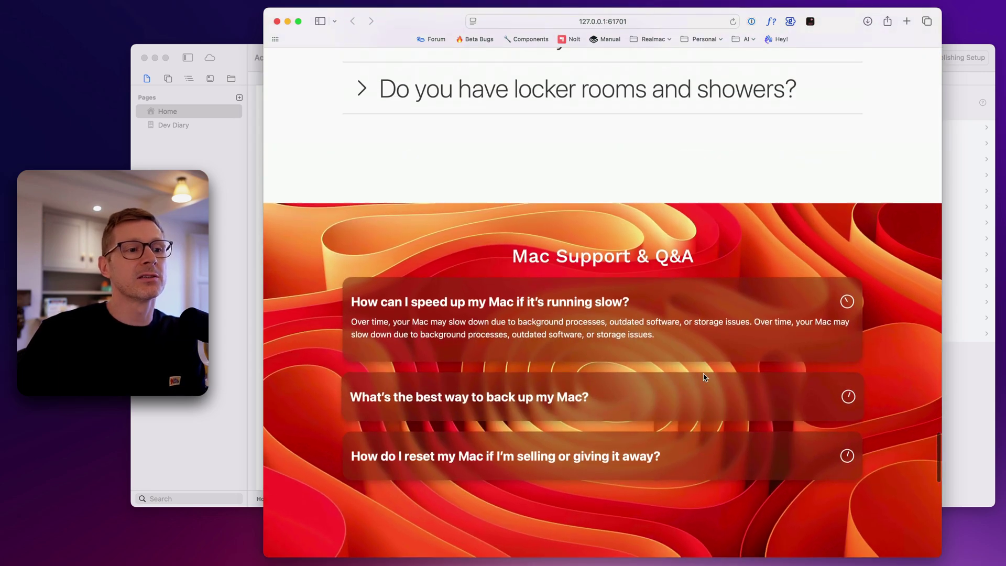
pyautogui.scroll(20, 706, 380)
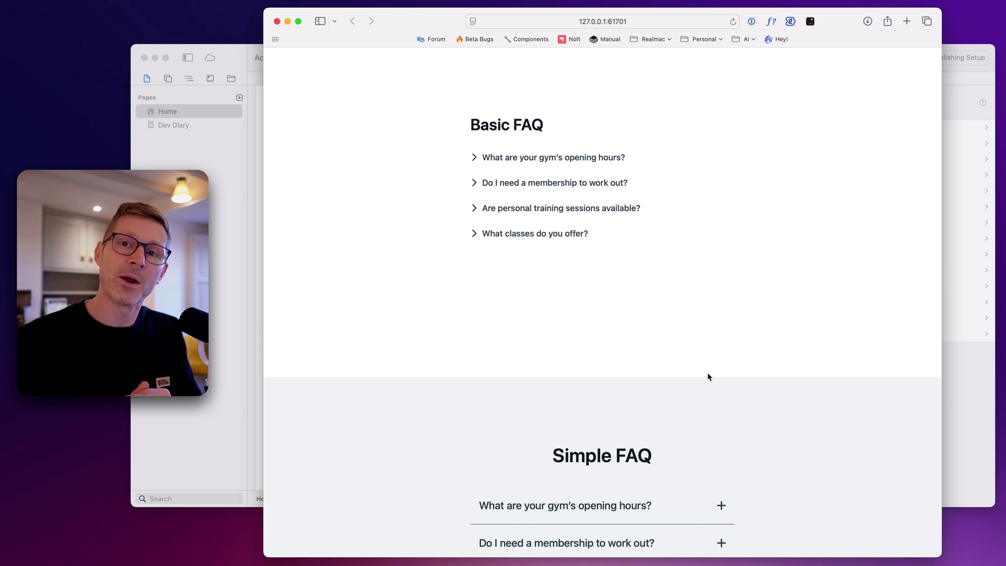
pyautogui.press('super+w')
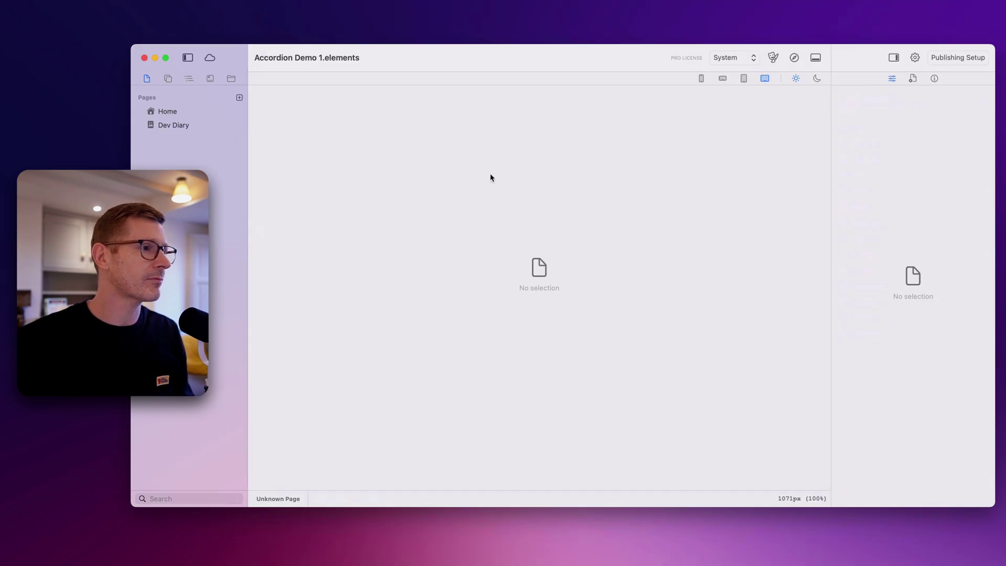
pyautogui.click(221, 113)
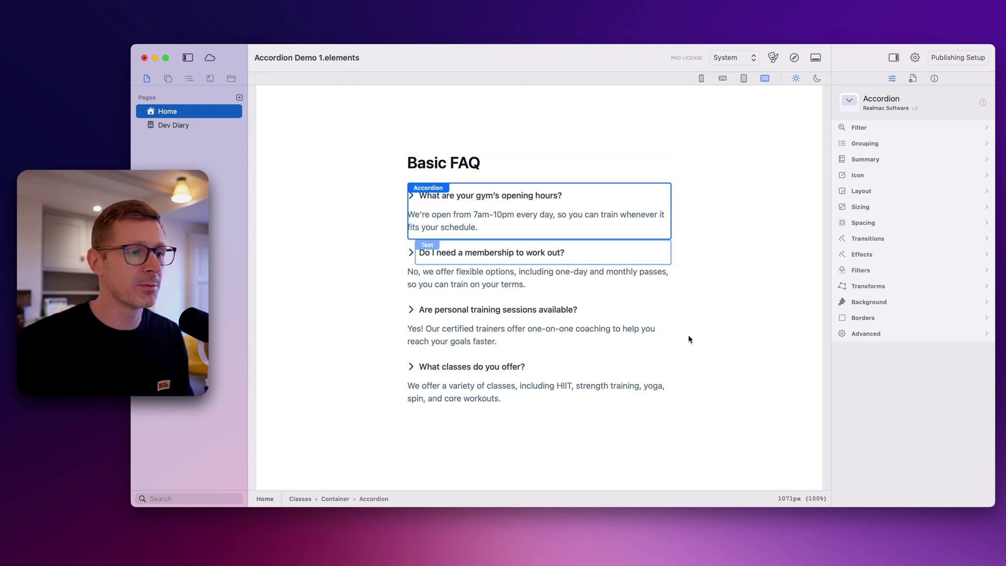
# Check inline editing of the opening-hours answer in the Business FAQ, leaving its text unchanged
pyautogui.scroll(-10, 721, 309)
pyautogui.scroll(-8, 739, 332)
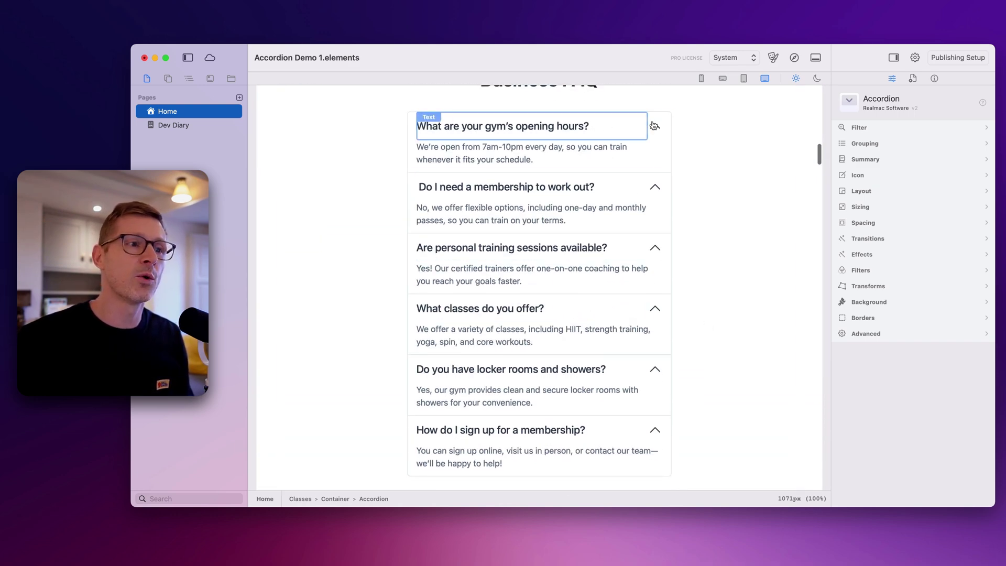
pyautogui.scroll(-1, 637, 149)
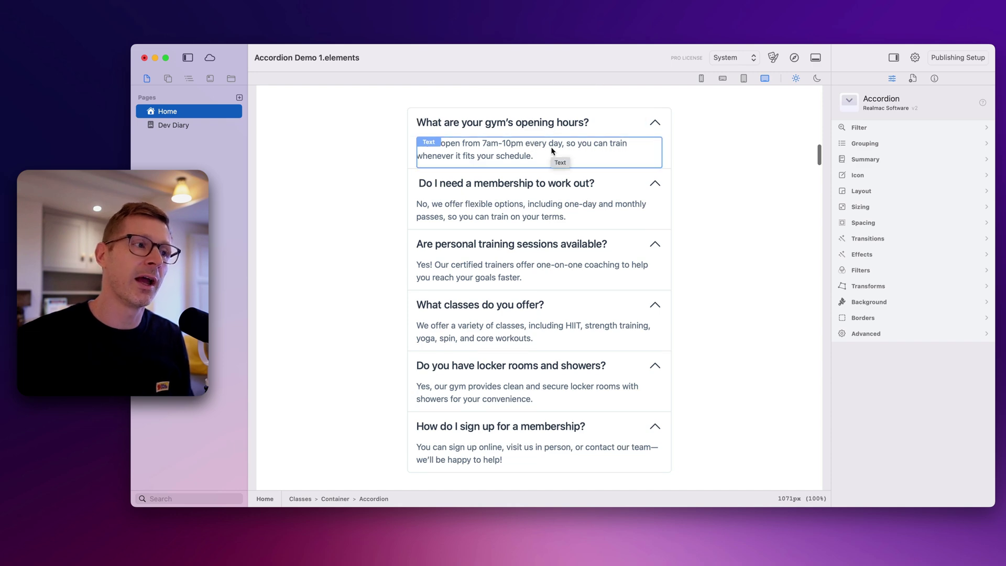
pyautogui.click(536, 152)
pyautogui.click(535, 149)
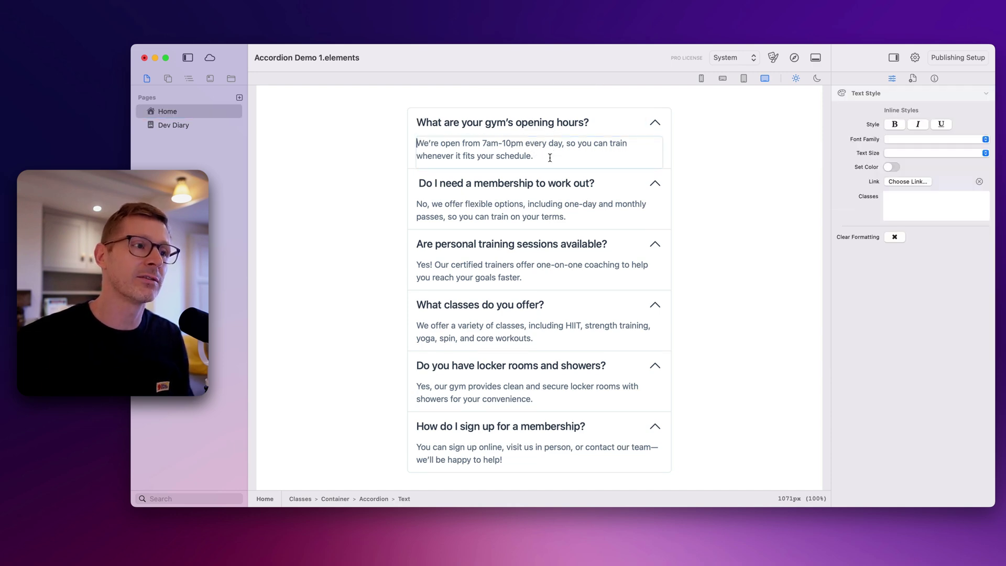
pyautogui.click(730, 158)
pyautogui.click(599, 153)
# Check inline editing of the opening-hours answer and question in the Standard Q&A section, leaving both texts unchanged
pyautogui.scroll(-1, 702, 230)
pyautogui.scroll(-5, 702, 231)
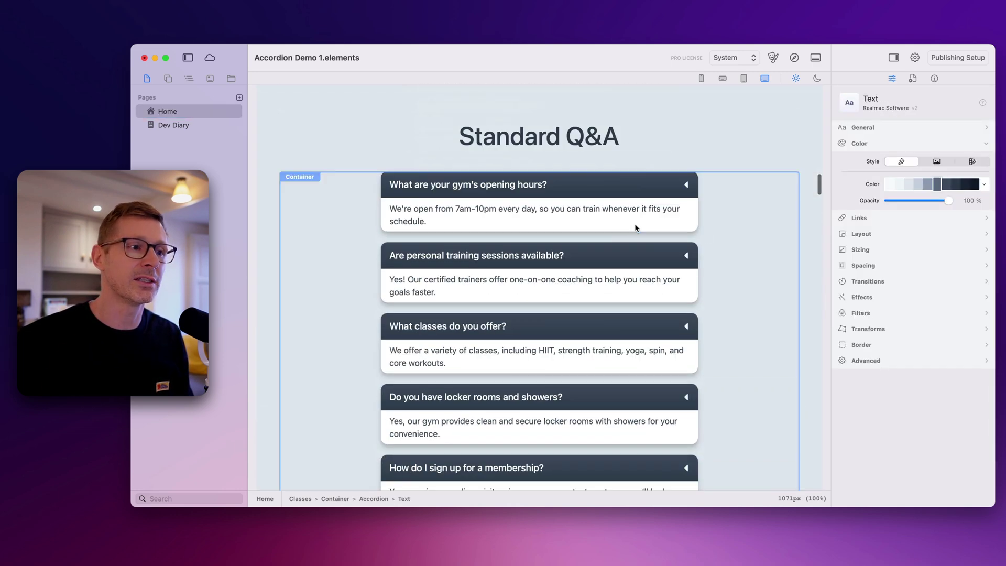
pyautogui.click(458, 219)
pyautogui.click(458, 220)
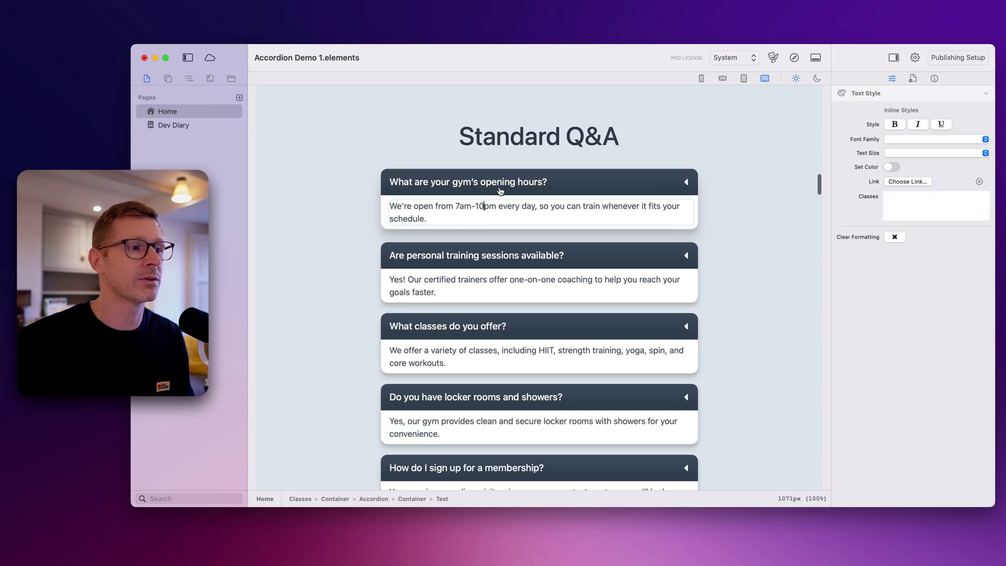
pyautogui.click(570, 178)
pyautogui.click(519, 189)
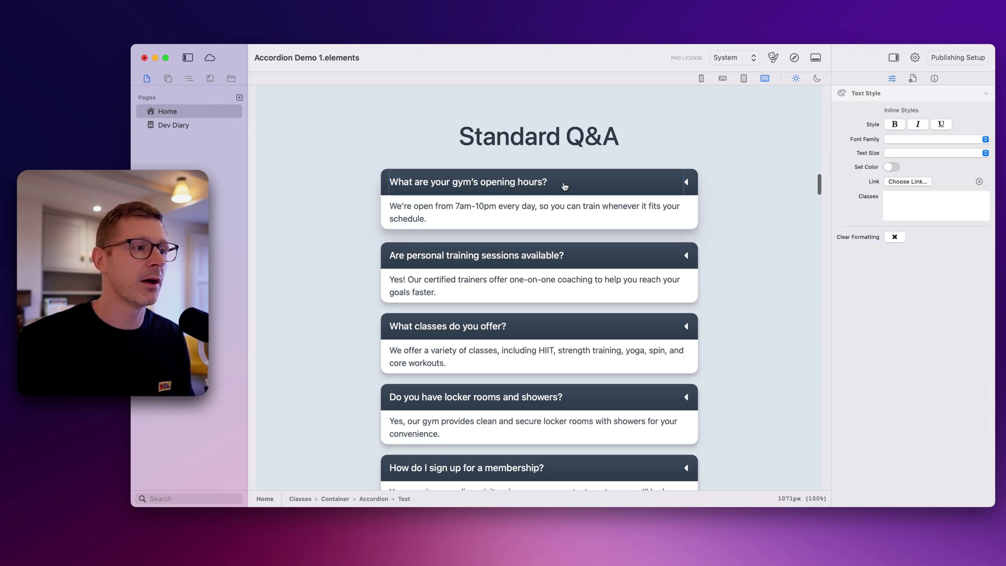
pyautogui.click(741, 196)
# Select the Music accordion in the Festival Details section and show its place in the page's element hierarchy
pyautogui.scroll(-10, 747, 270)
pyautogui.scroll(4, 683, 242)
pyautogui.click(480, 224)
pyautogui.click(480, 225)
pyautogui.click(496, 209)
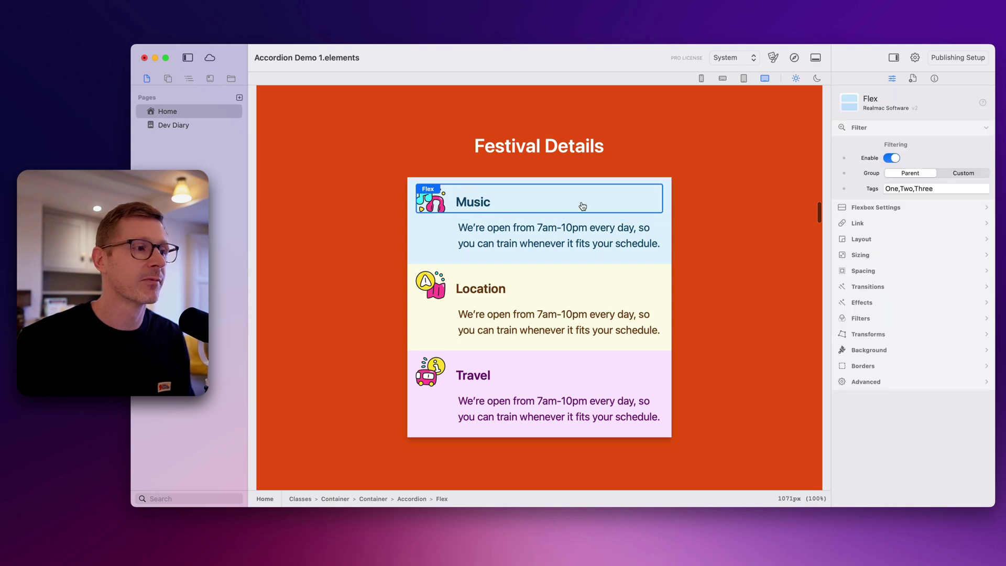
pyautogui.click(189, 79)
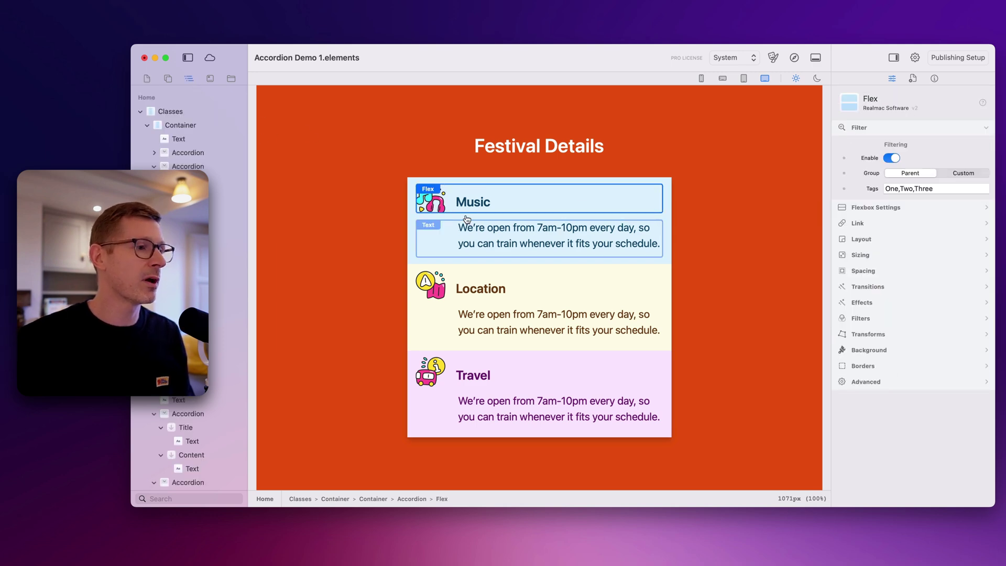
pyautogui.click(410, 195)
pyautogui.scroll(-10, 202, 270)
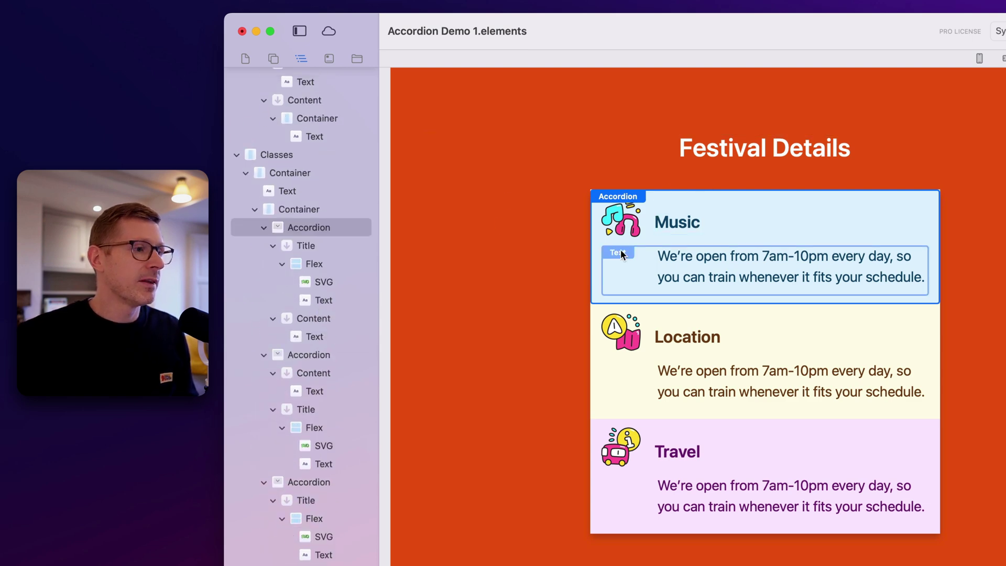
# Examine the Flex, SVG and Text elements nested in the Music accordion's Title area
pyautogui.click(643, 228)
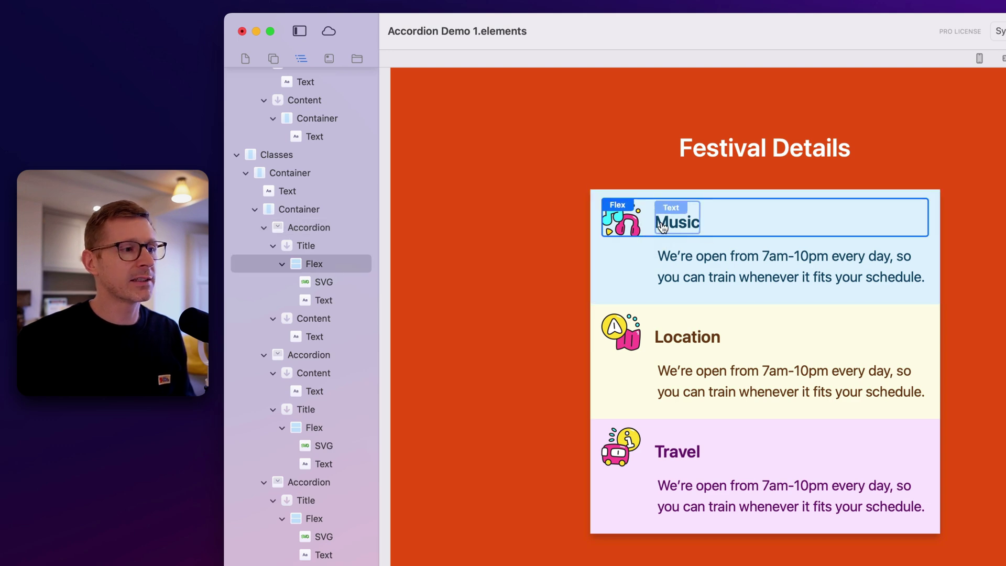
pyautogui.click(335, 281)
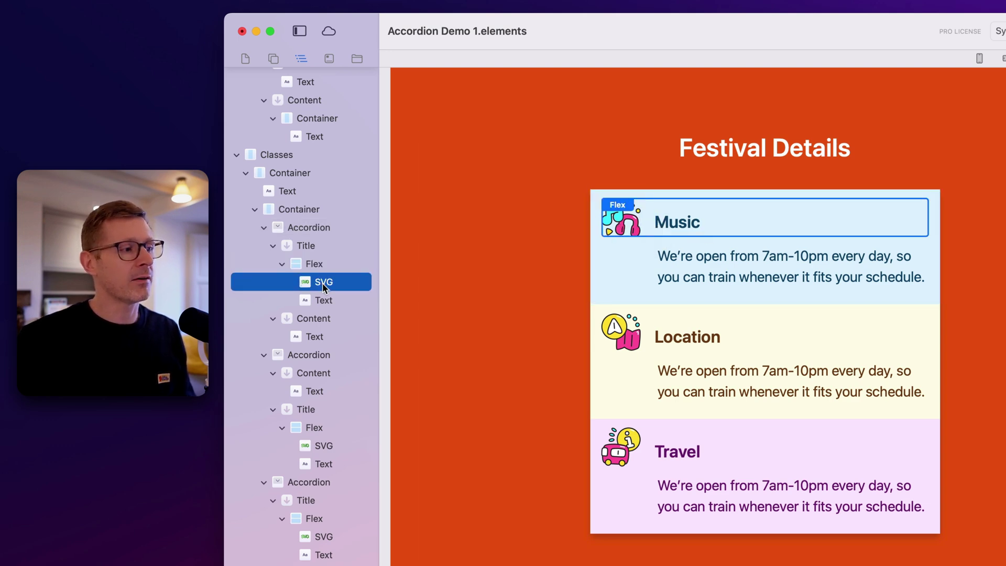
pyautogui.click(330, 301)
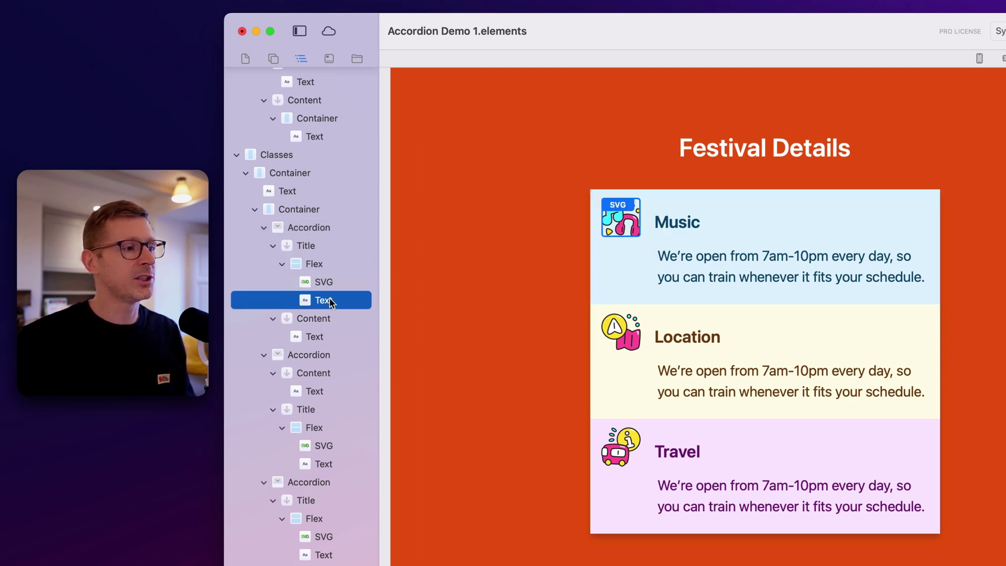
pyautogui.click(642, 219)
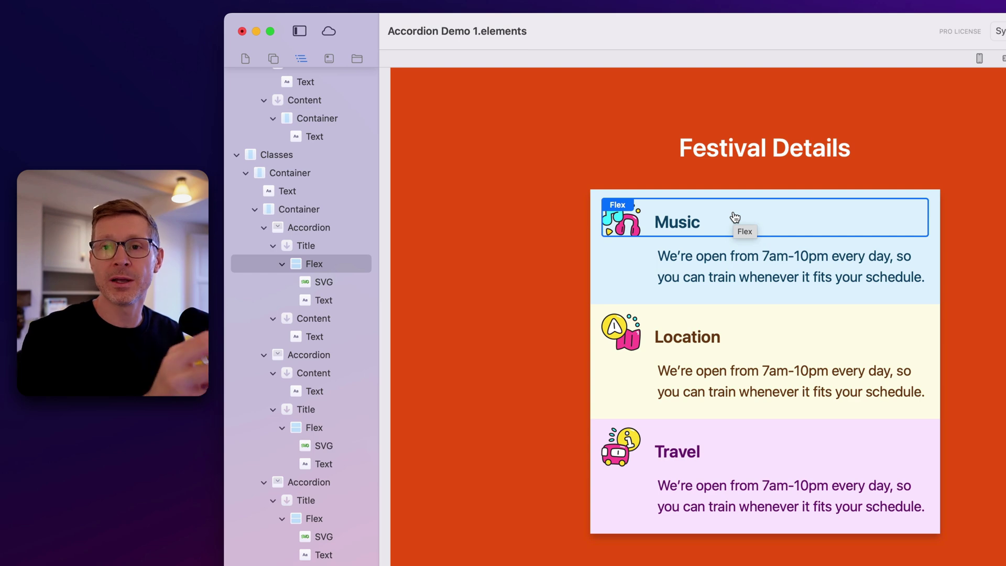
# Examine the Content area of the Music accordion and the Text element nested in it
pyautogui.click(721, 276)
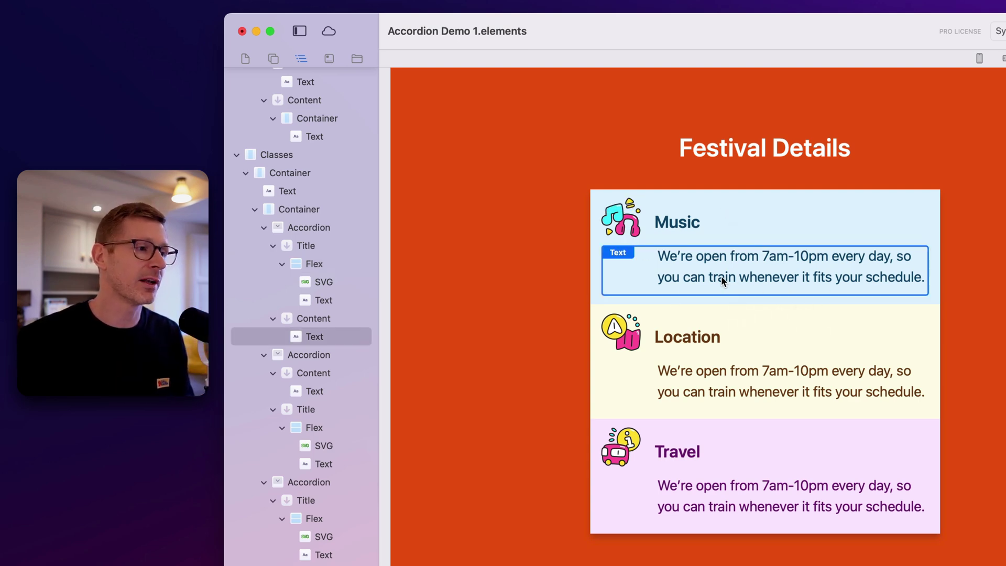
pyautogui.click(322, 320)
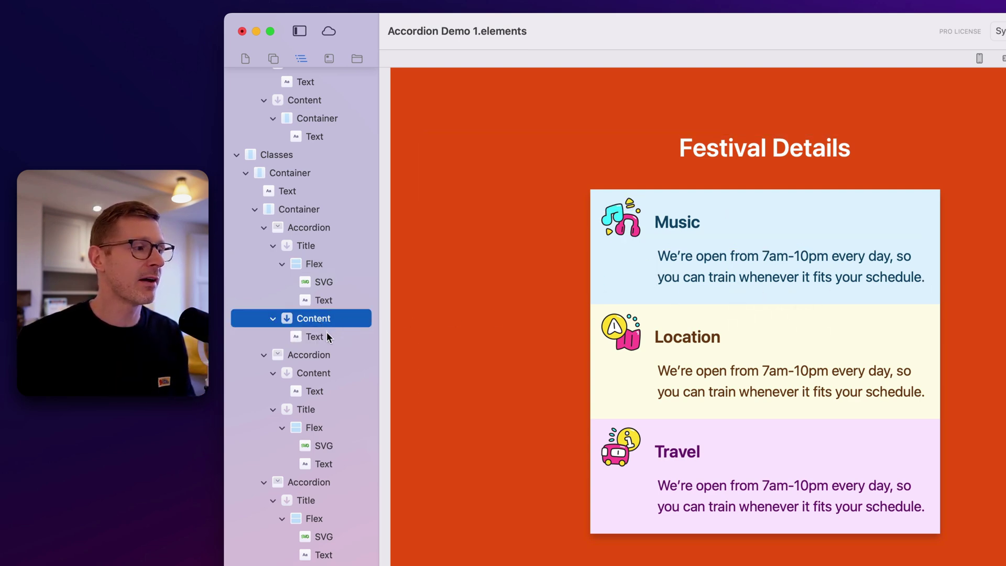
pyautogui.click(326, 335)
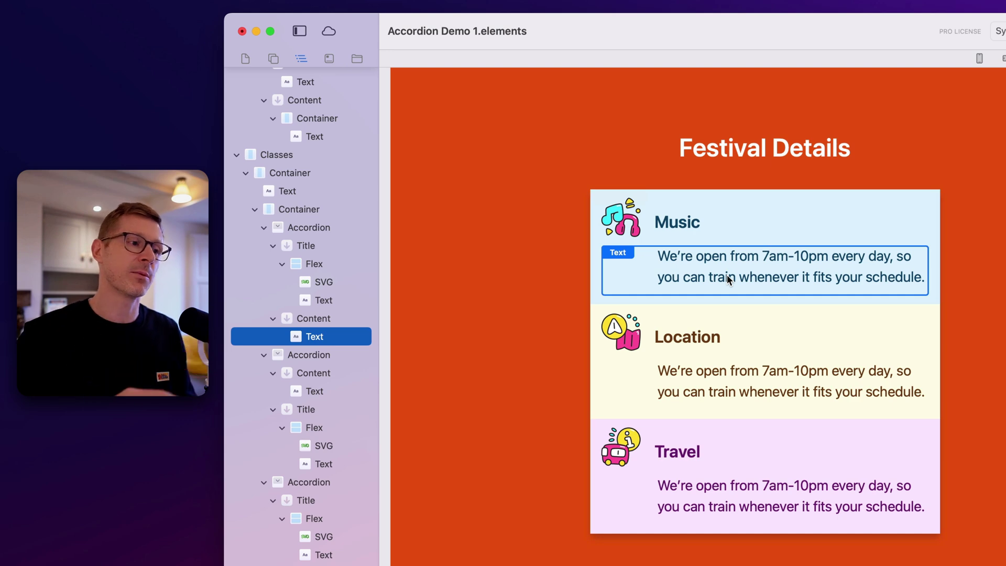
# Open the Dev Diary page and add an Accordion component to it
pyautogui.scroll(4, 864, 189)
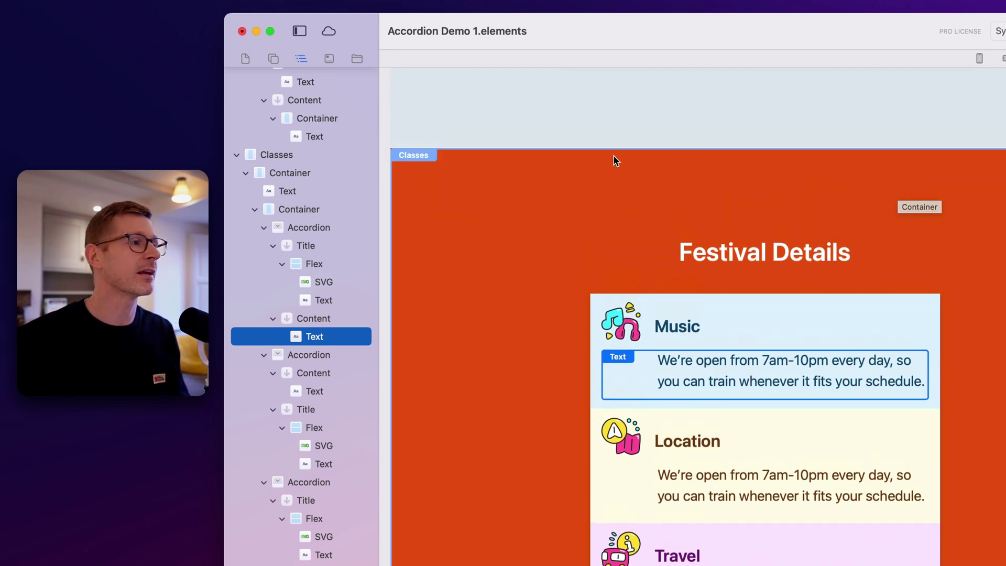
pyautogui.click(246, 60)
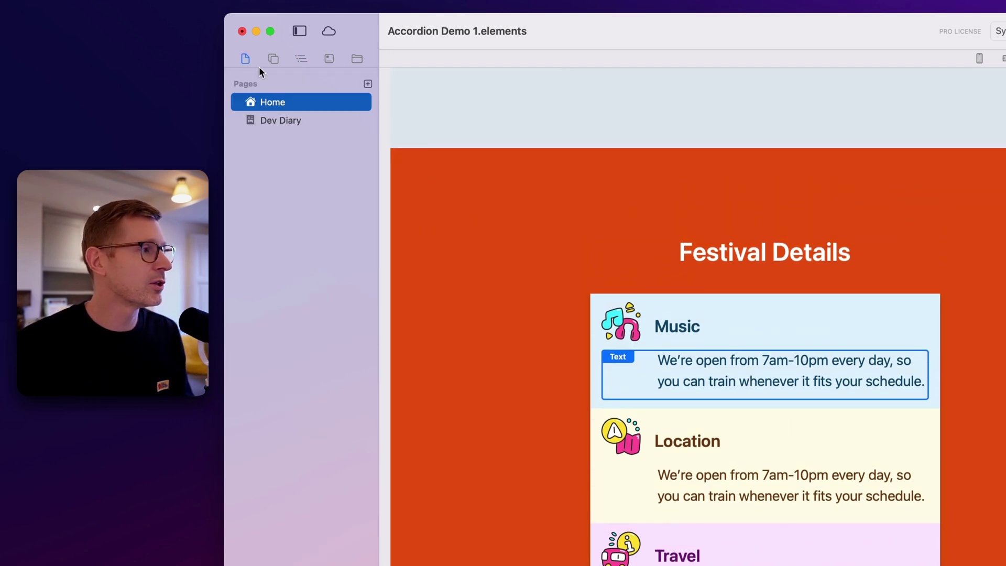
pyautogui.click(288, 121)
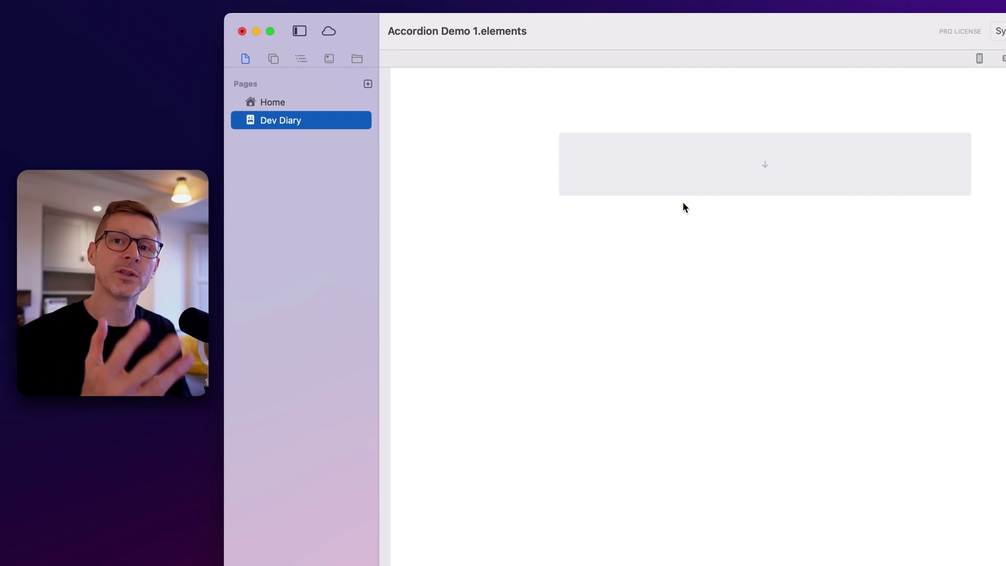
pyautogui.click(274, 59)
pyautogui.moveTo(282, 172); pyautogui.dragTo(680, 194)
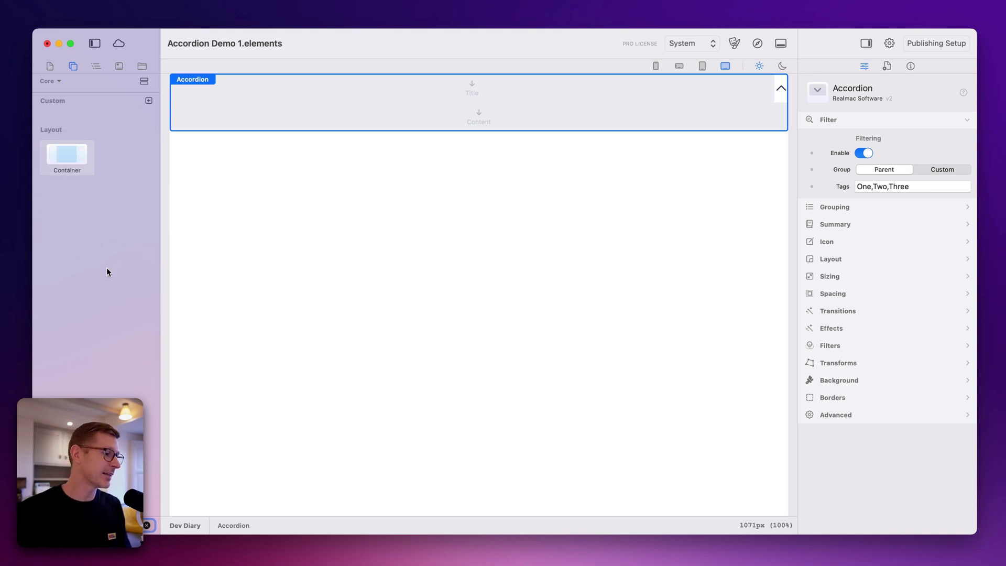
# Add a Container to the Dev Diary page, move the accordion into it and select the container
pyautogui.moveTo(76, 165); pyautogui.dragTo(462, 211)
pyautogui.moveTo(382, 105); pyautogui.dragTo(439, 148)
pyautogui.click(174, 105)
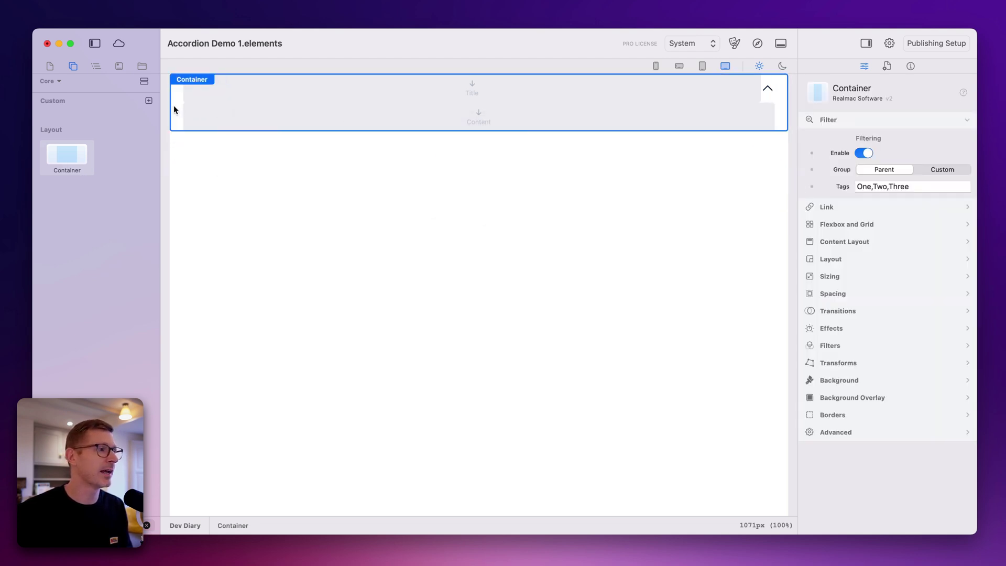
# Set the container's top and bottom padding to 40
pyautogui.click(859, 295)
pyautogui.click(917, 349)
pyautogui.click(916, 336)
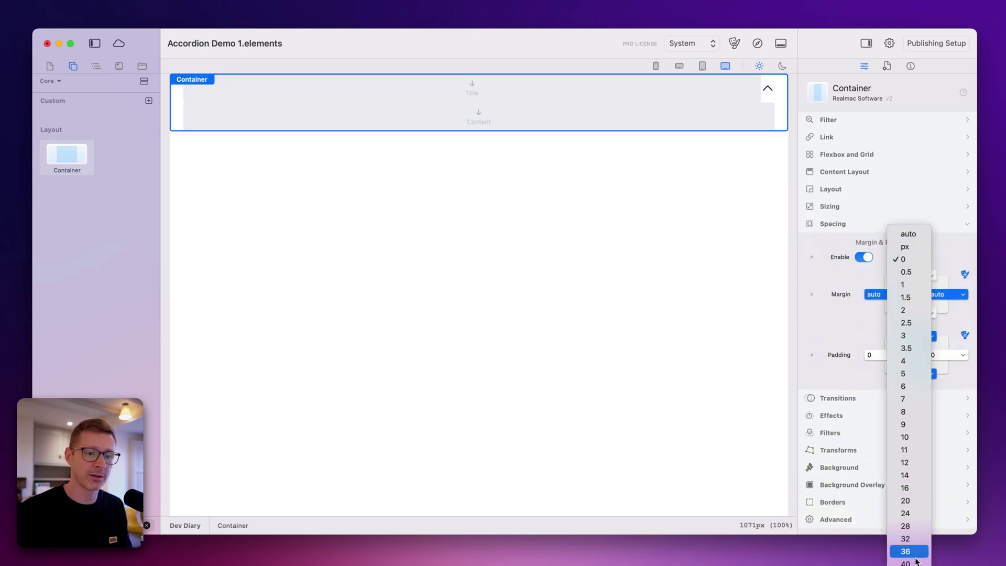
pyautogui.click(914, 556)
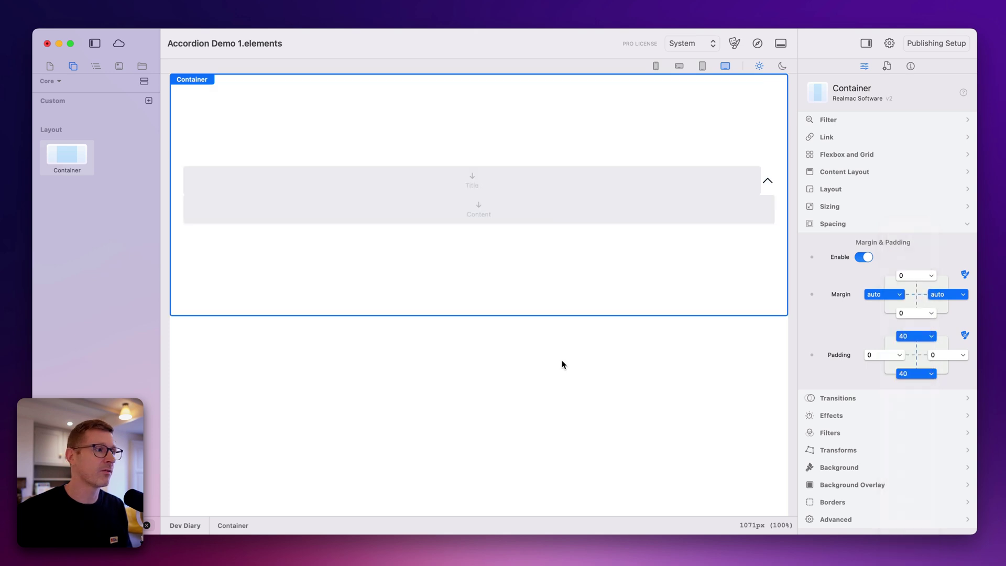
# Select the accordion inside the container and examine its Icon settings
pyautogui.click(766, 178)
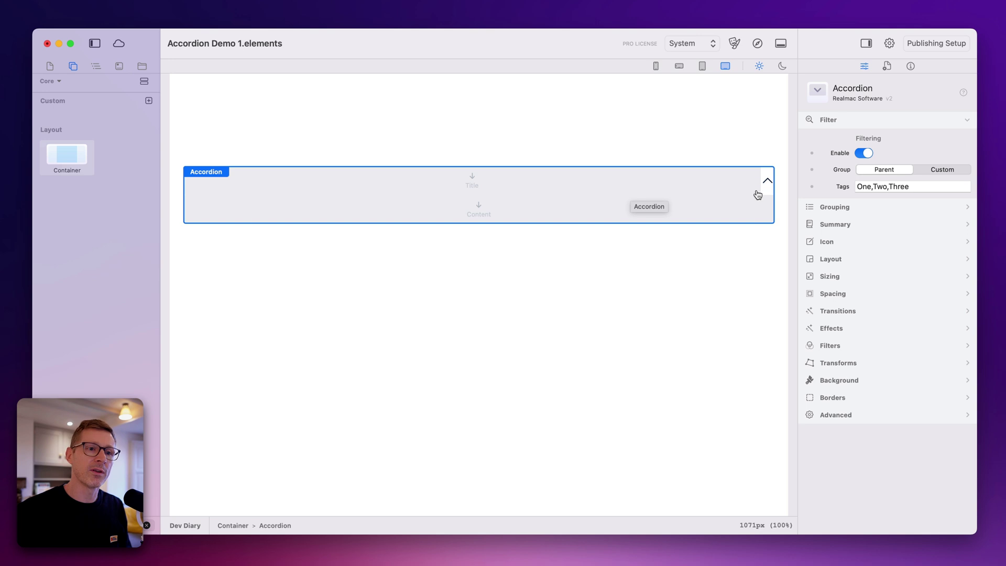
pyautogui.click(840, 120)
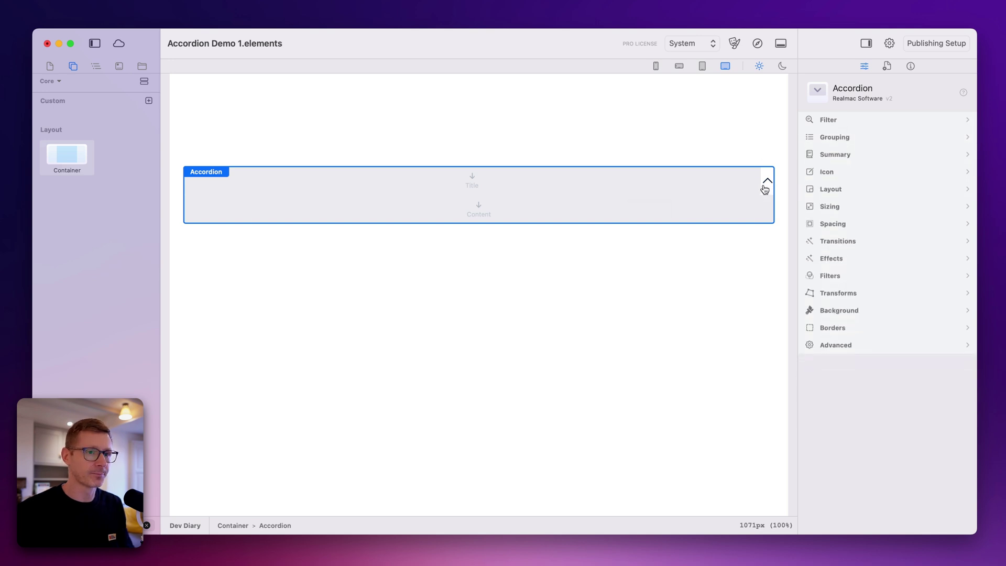
pyautogui.click(851, 171)
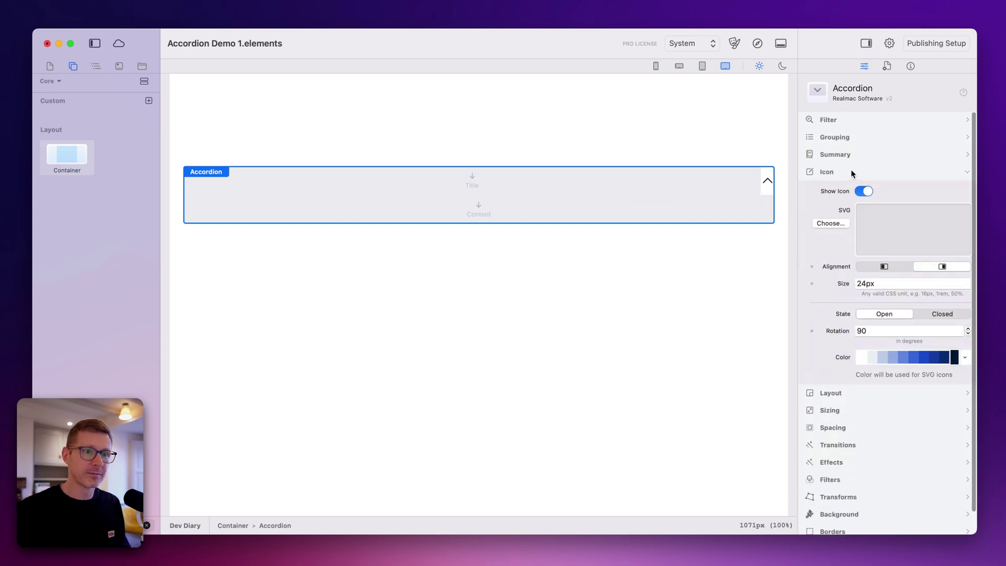
pyautogui.click(838, 173)
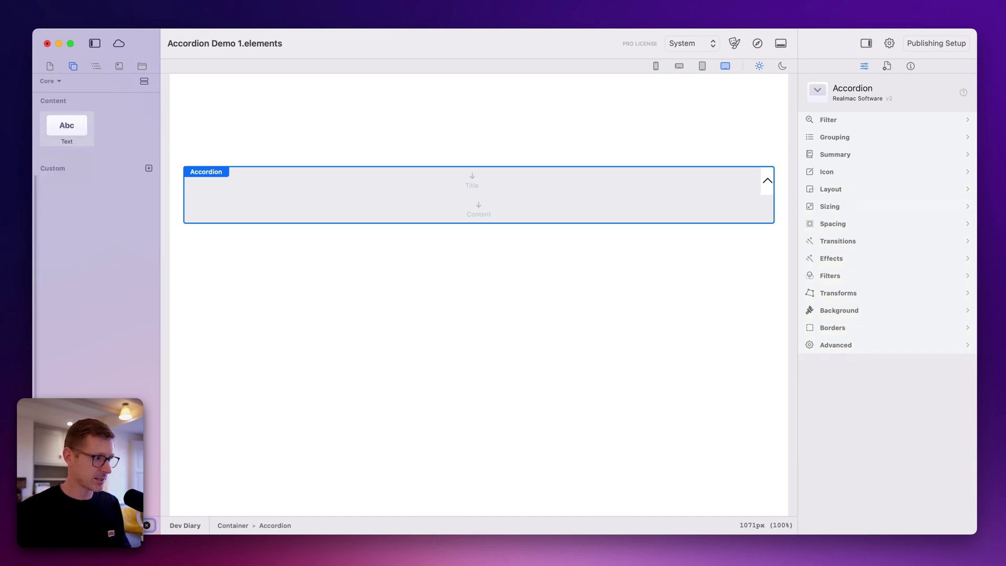
# Add a Text element to the accordion's Title area and replace its placeholder text with "How good is Elements?"
pyautogui.moveTo(61, 124); pyautogui.dragTo(346, 176)
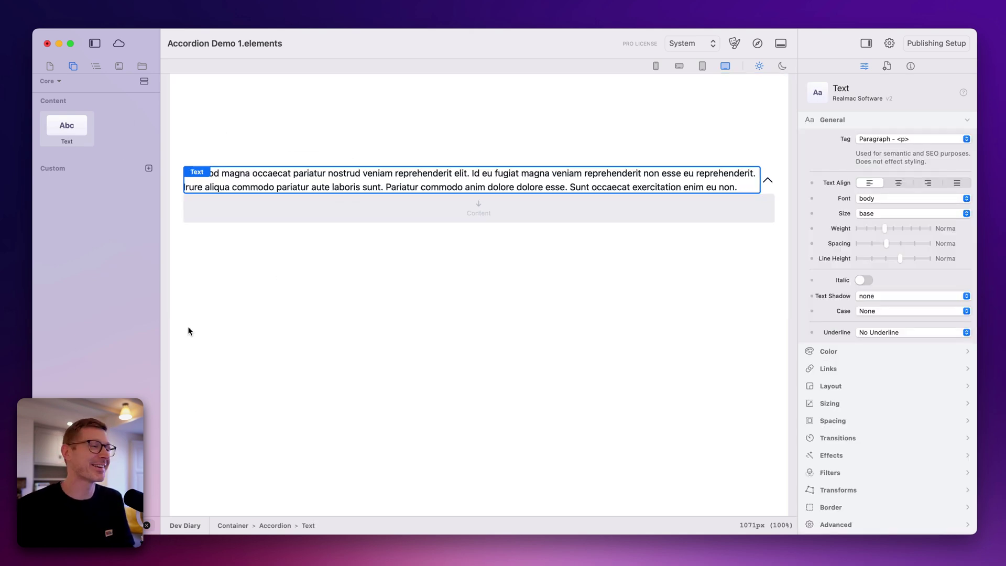
pyautogui.click(364, 187)
pyautogui.press('super+a')
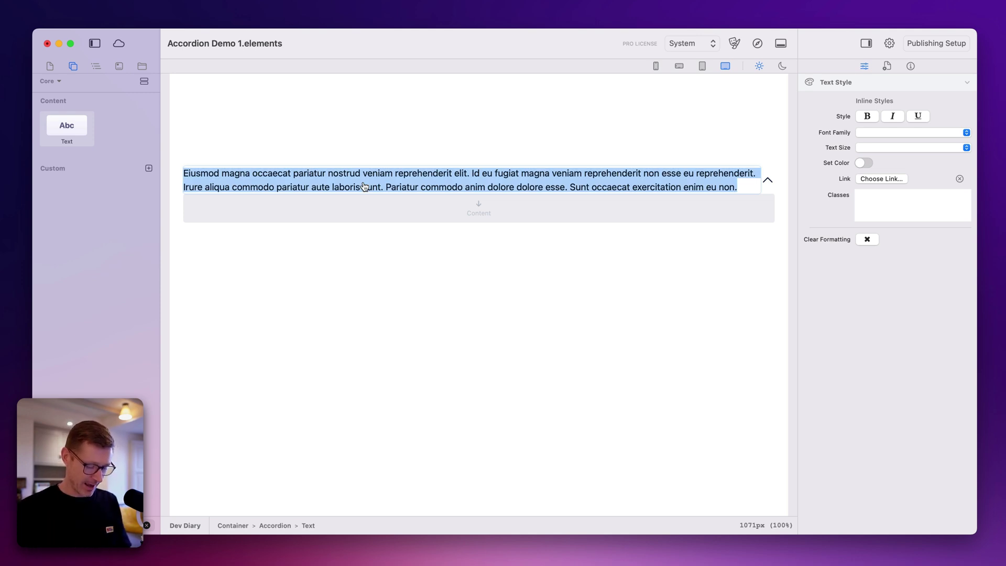
pyautogui.press('BackSpace')
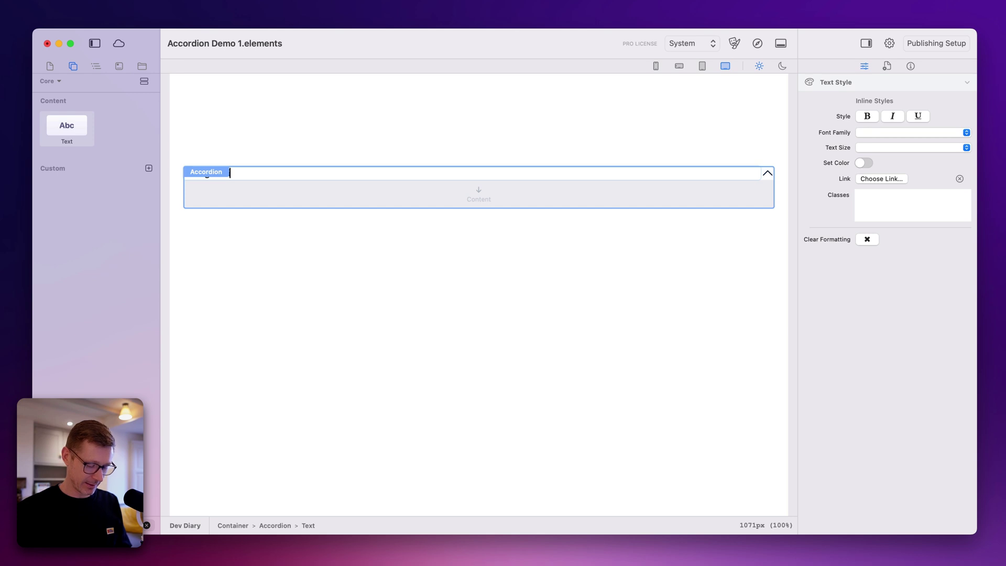
pyautogui.click(406, 229)
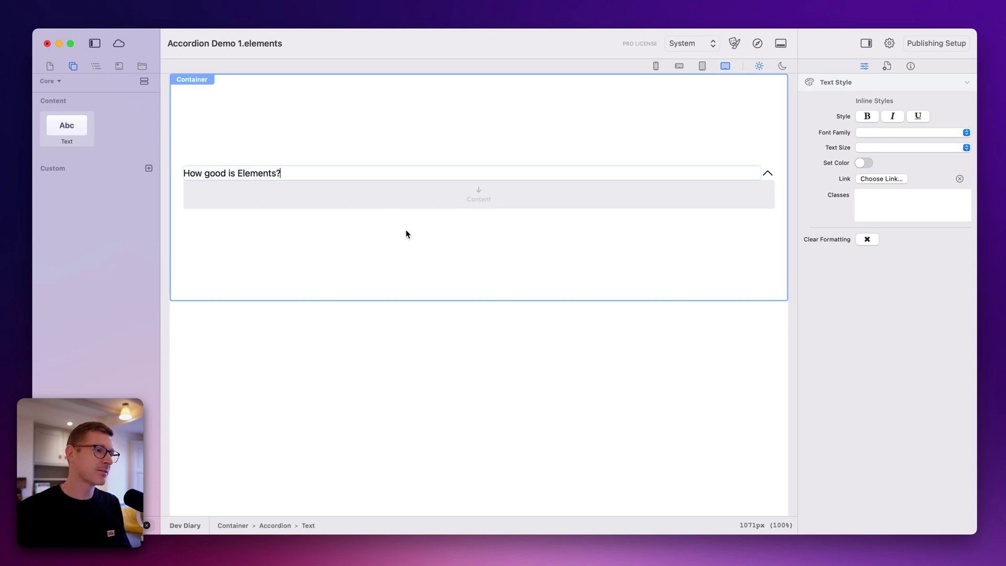
# Set the accordion title text's weight to Medium and its size to 4xl
pyautogui.click(341, 178)
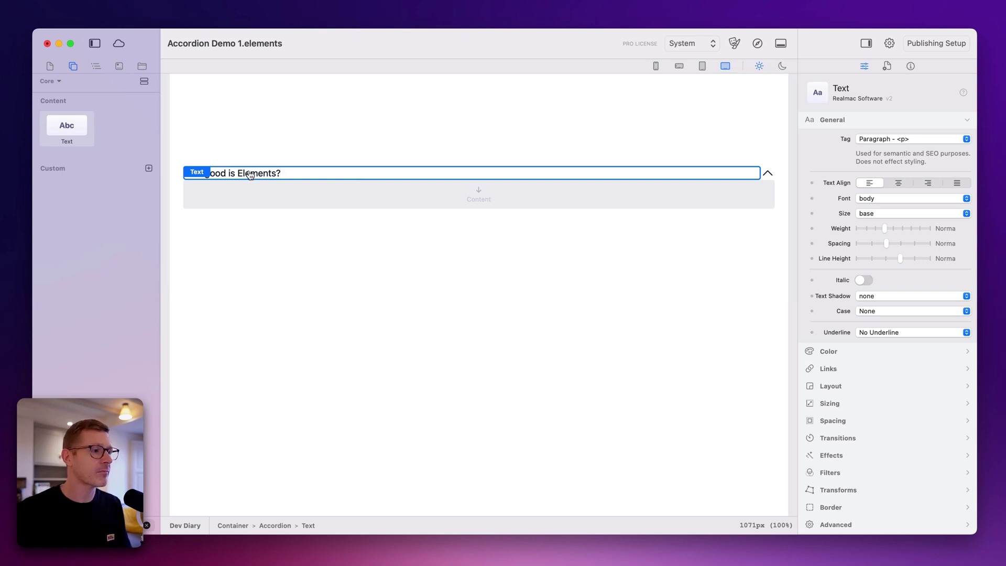
pyautogui.click(895, 228)
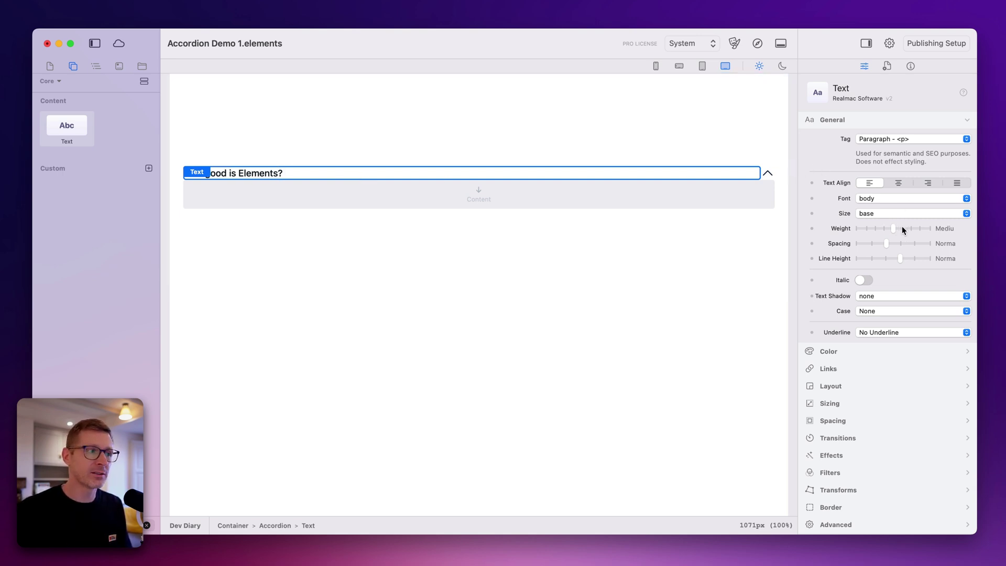
pyautogui.click(901, 200)
pyautogui.click(850, 197)
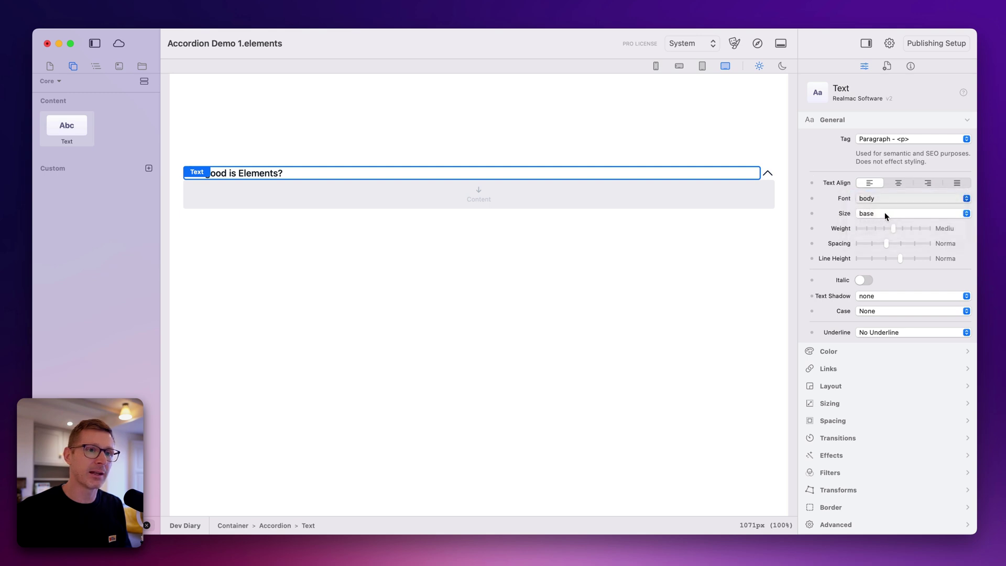
pyautogui.click(897, 213)
pyautogui.click(902, 144)
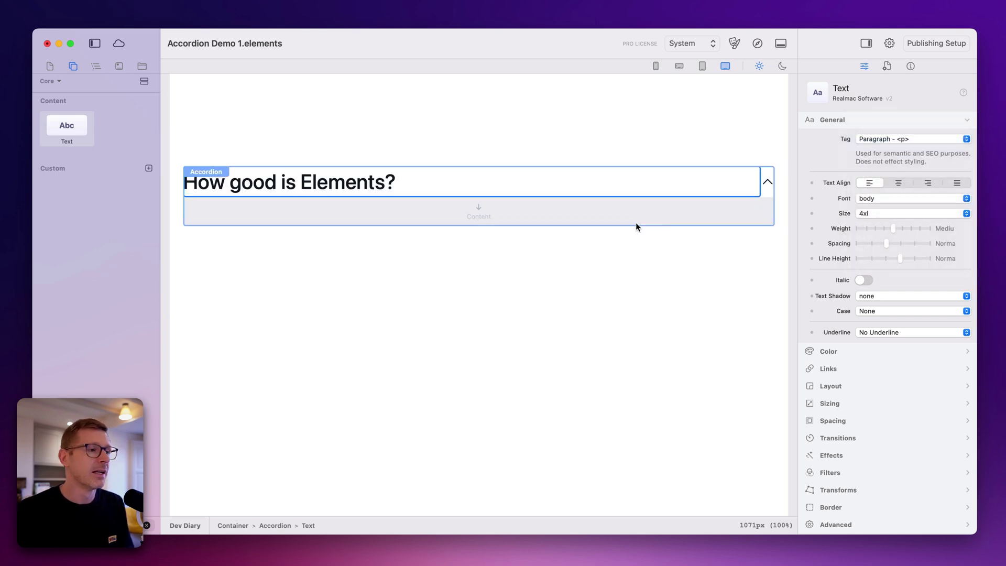
# Duplicate the title text into the accordion's Content area and change the copy to "It's really rather good!"
pyautogui.keyDown('alt'); pyautogui.moveTo(315, 188); pyautogui.dragTo(326, 211); pyautogui.keyUp('alt')
pyautogui.doubleClick(318, 216)
pyautogui.press('super+a')
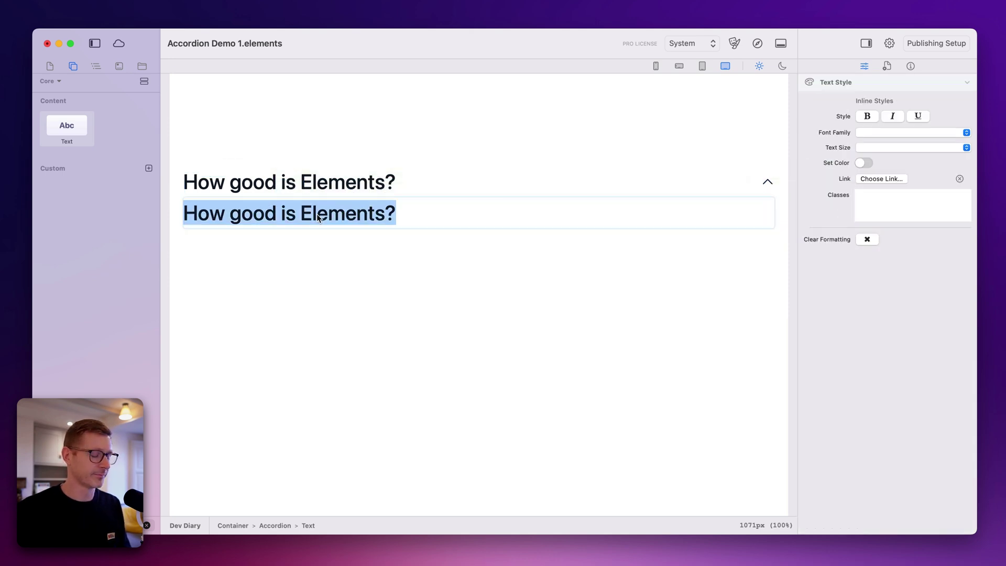
pyautogui.write("It's really")
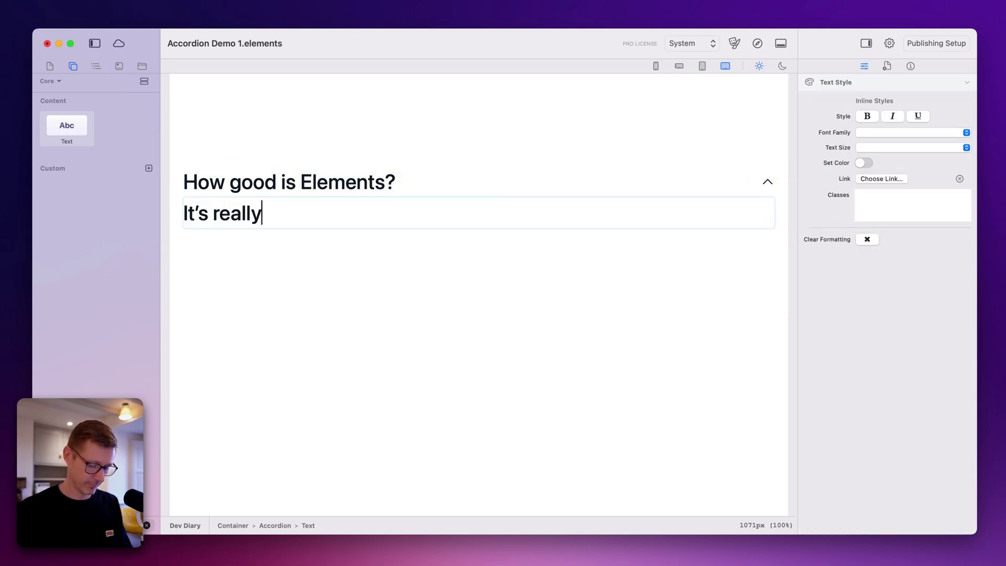
pyautogui.write(' rather good!')
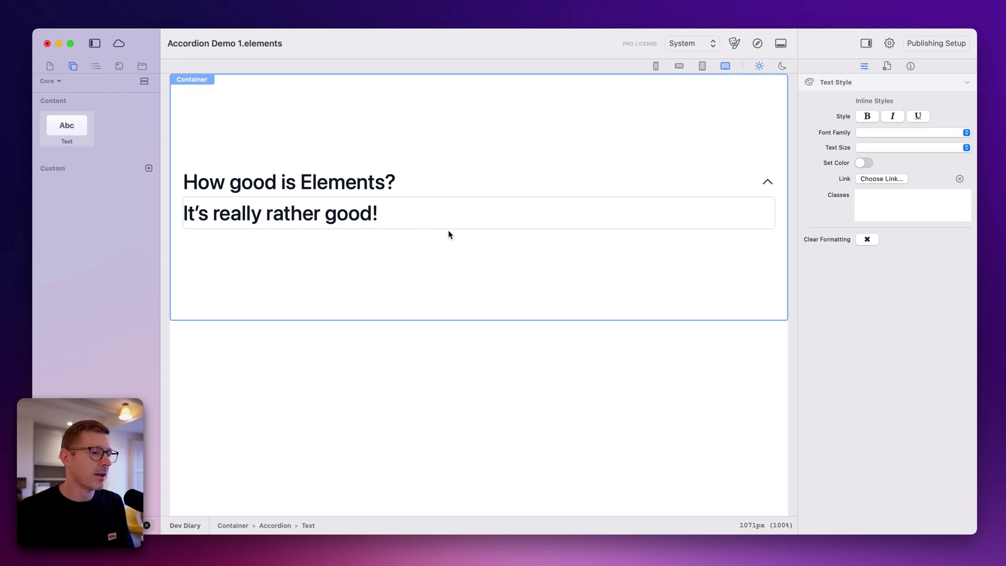
pyautogui.press('Escape')
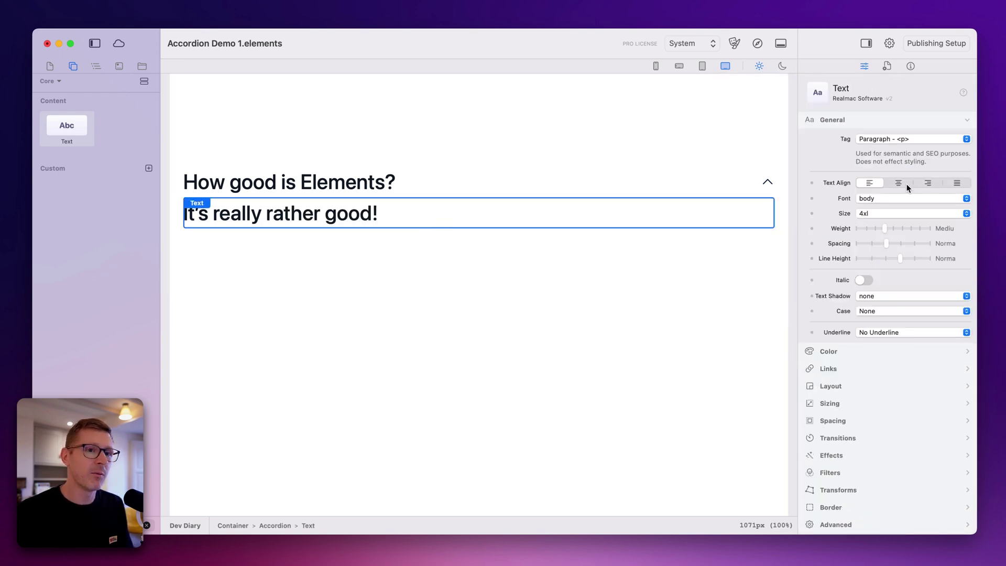
# Set the accordion content text's size to 2xl and its weight to Light
pyautogui.click(889, 213)
pyautogui.click(894, 202)
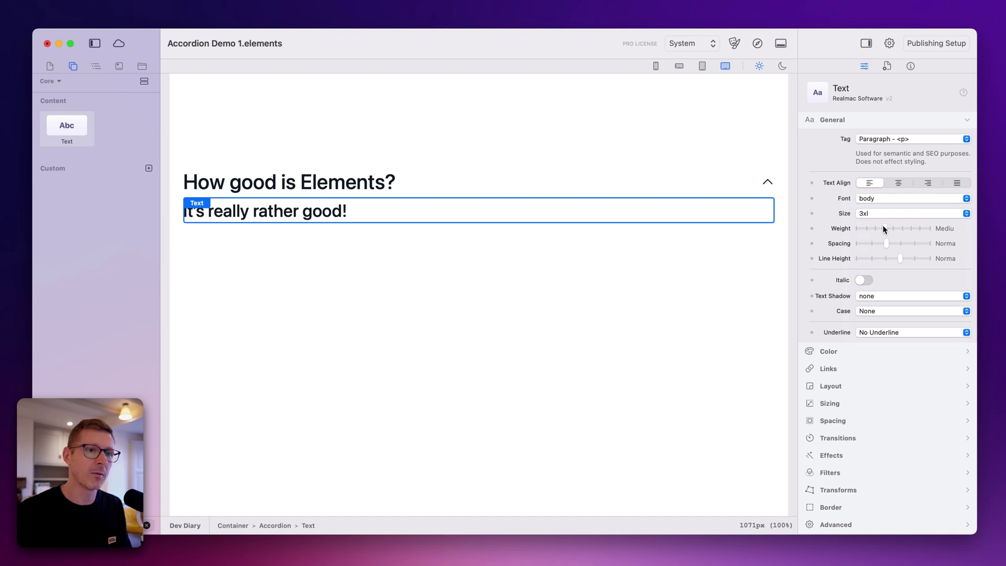
pyautogui.moveTo(883, 229); pyautogui.dragTo(875, 230)
pyautogui.click(887, 215)
pyautogui.click(891, 199)
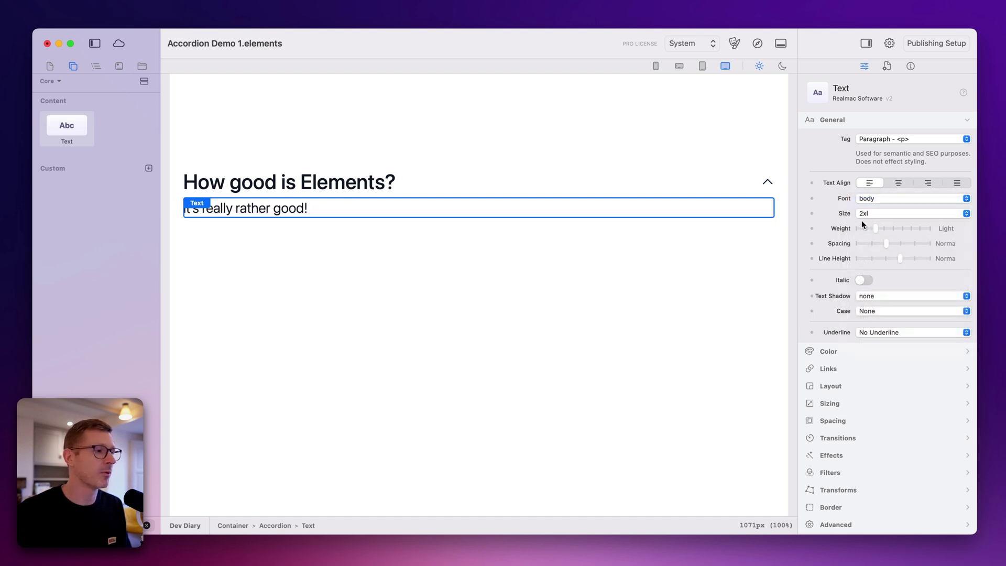
pyautogui.click(780, 201)
pyautogui.click(719, 284)
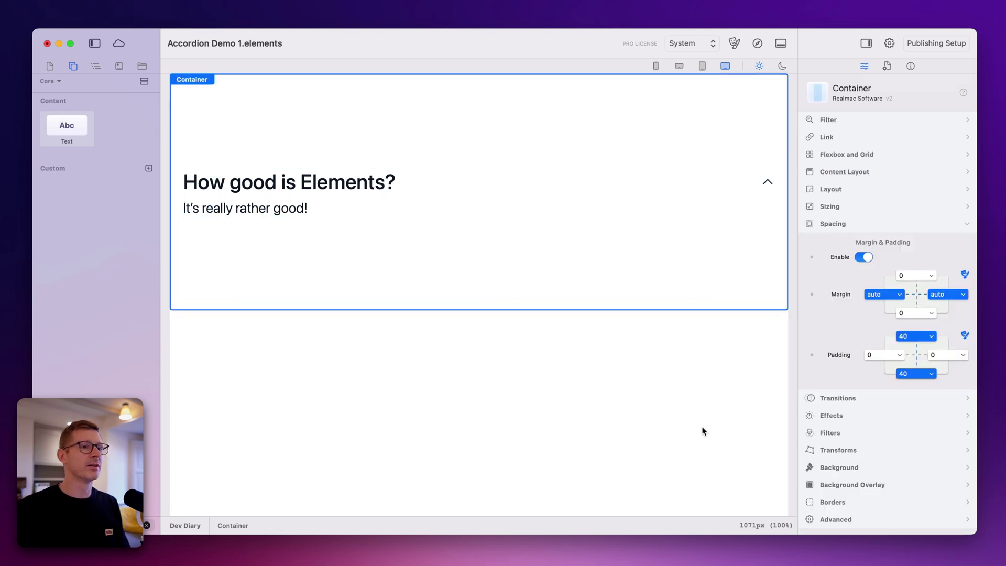
# Preview the Dev Diary page in the browser and toggle the accordion open and closed repeatedly
pyautogui.click(763, 46)
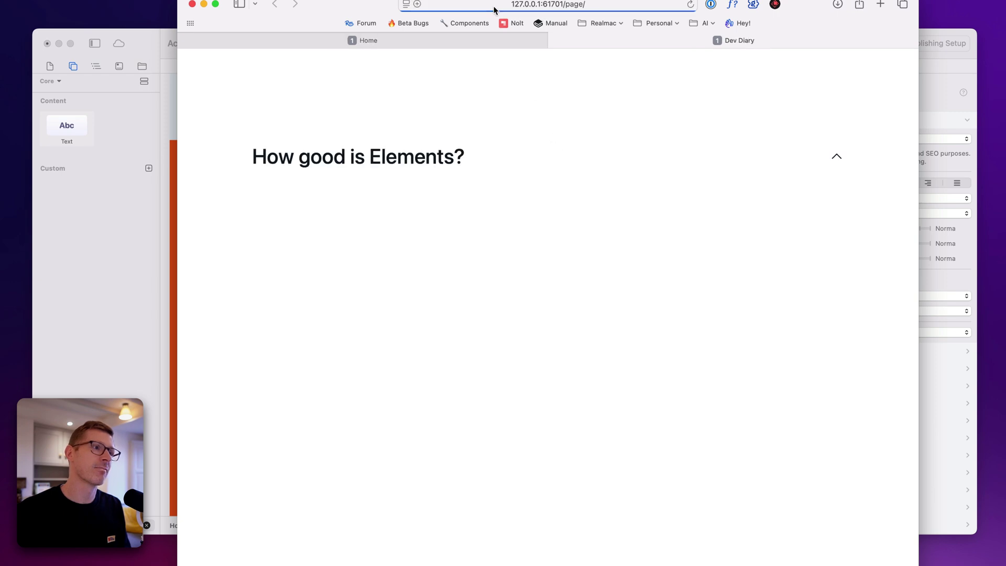
pyautogui.click(835, 158)
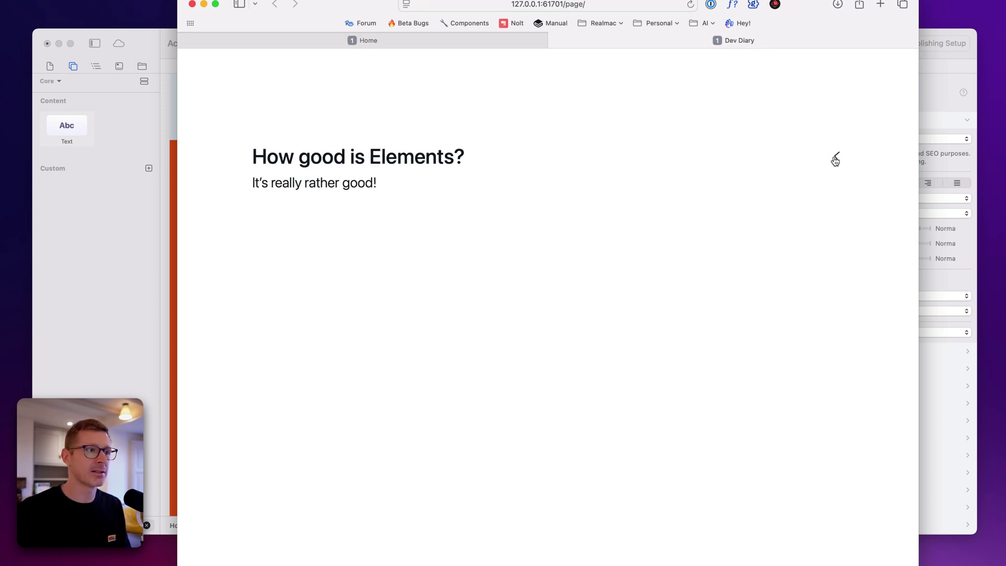
pyautogui.click(836, 160)
pyautogui.click(836, 161)
pyautogui.click(836, 160)
pyautogui.click(836, 161)
pyautogui.click(838, 158)
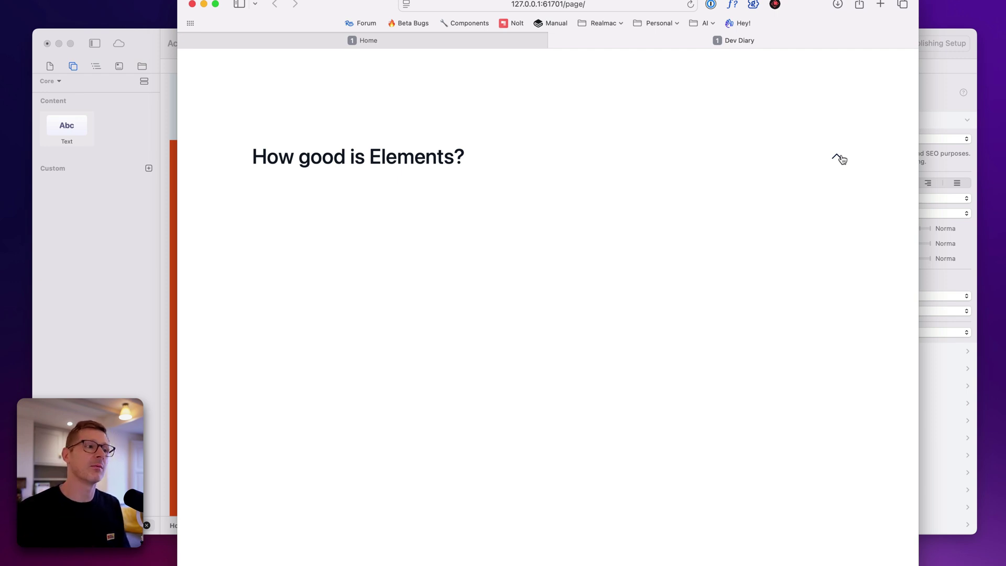
pyautogui.click(838, 157)
pyautogui.click(836, 156)
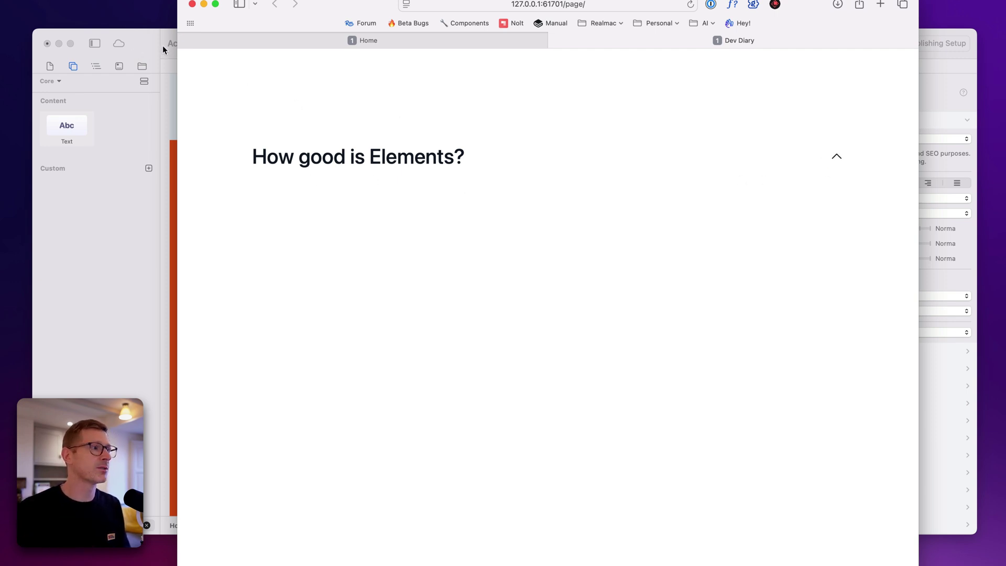
# Switch back to Elements and set the Dev Diary accordion's right and bottom border widths to 2
pyautogui.click(166, 52)
pyautogui.click(50, 66)
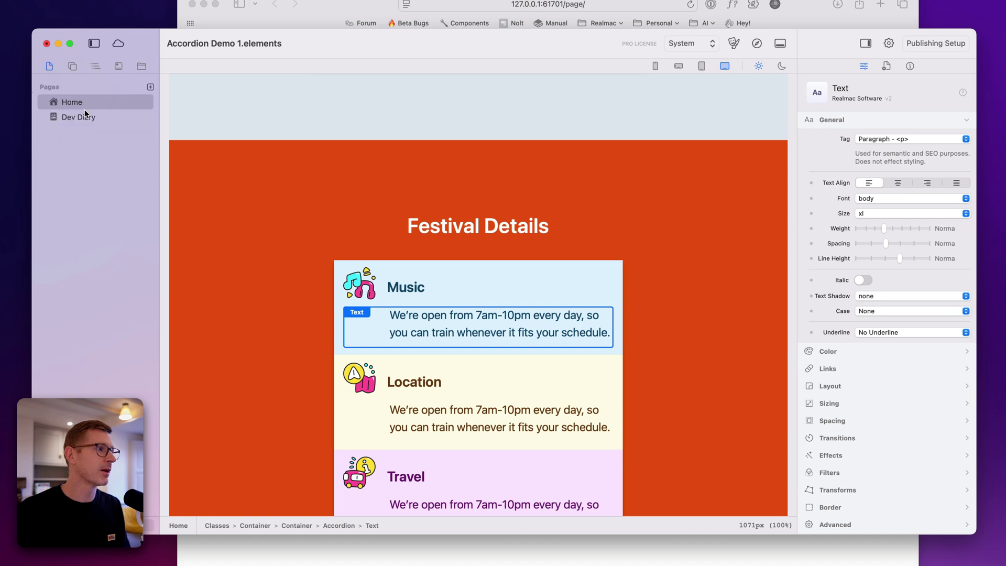
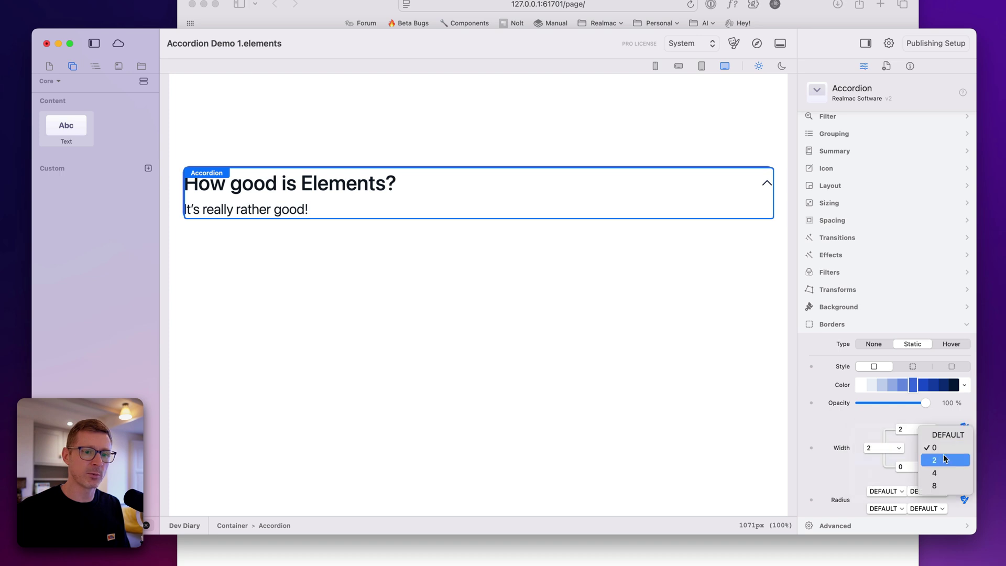
pyautogui.click(943, 454)
pyautogui.click(921, 466)
pyautogui.click(919, 475)
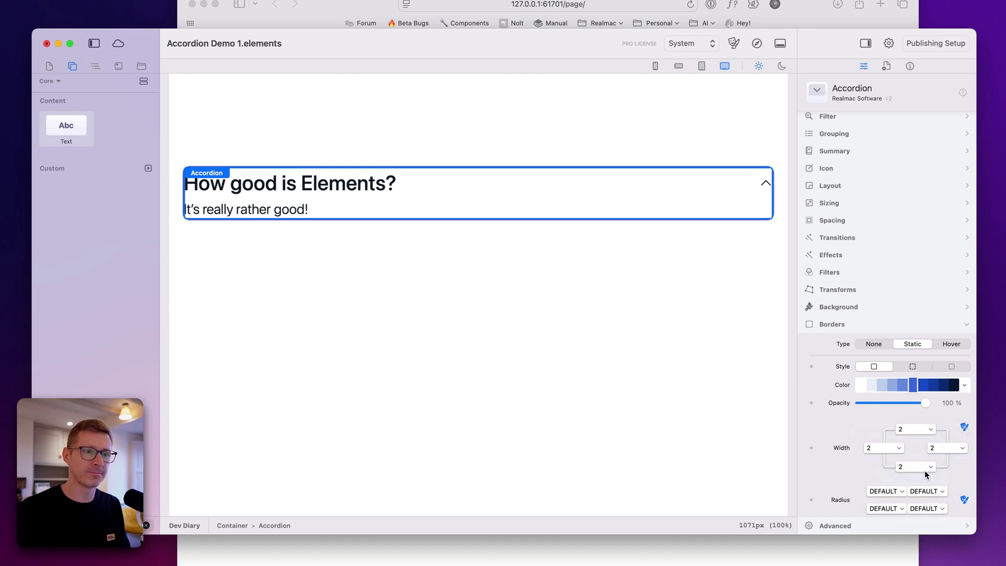
# Preview the page in the browser, keeping only the Dev Diary tab, and toggle the bordered accordion open and closed
pyautogui.click(757, 45)
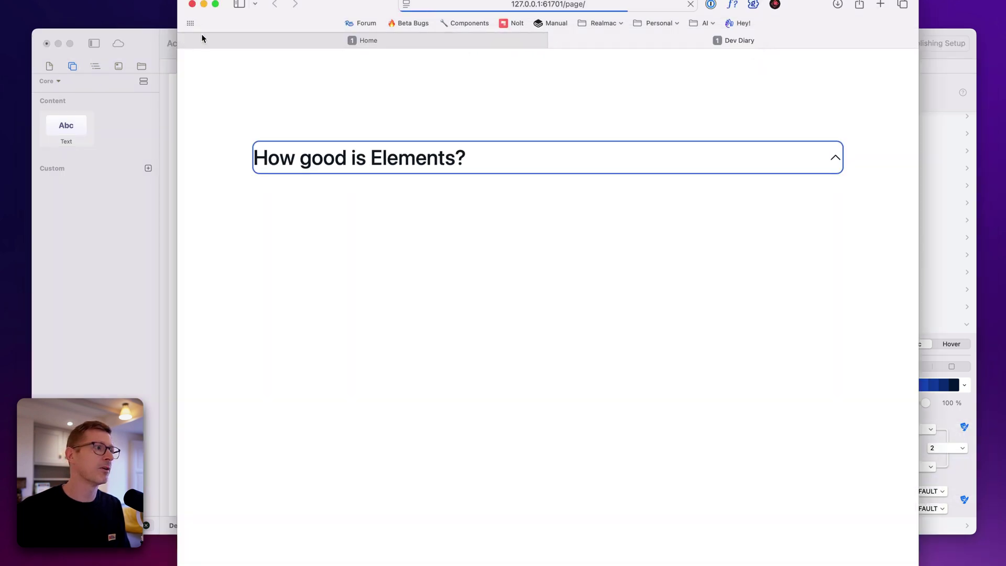
pyautogui.click(184, 37)
pyautogui.click(834, 143)
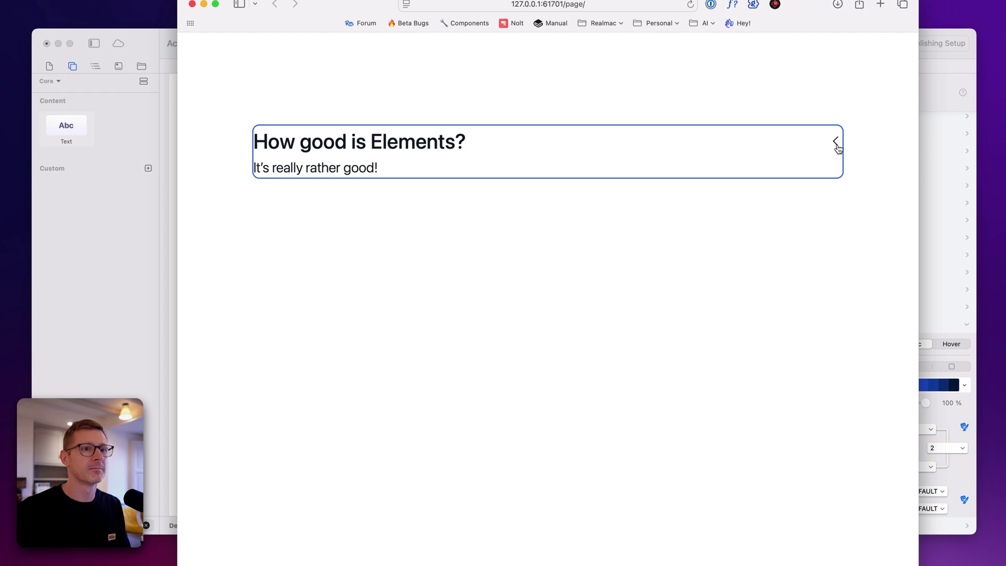
pyautogui.click(835, 144)
pyautogui.click(835, 147)
pyautogui.click(835, 142)
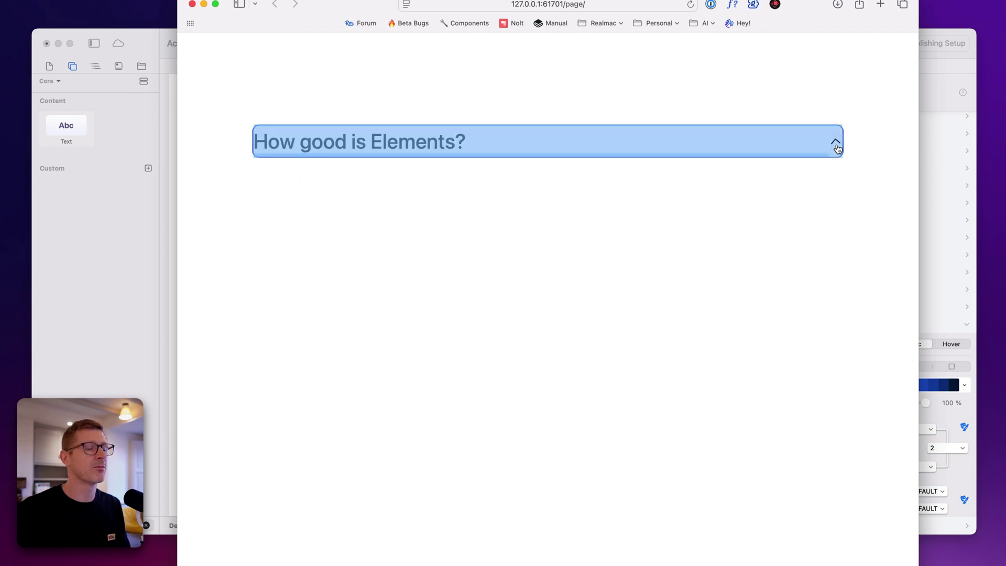
pyautogui.click(835, 140)
pyautogui.click(835, 142)
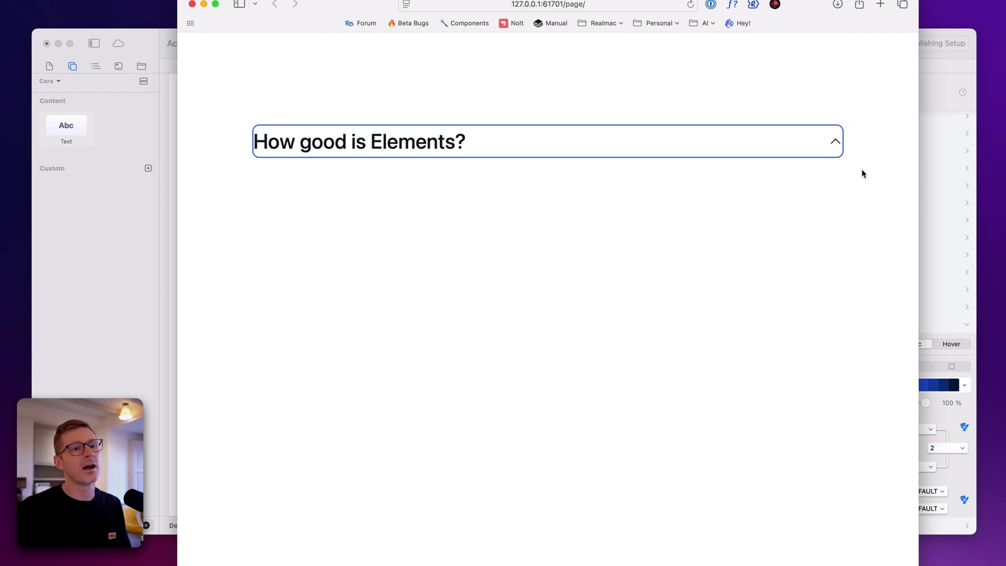
# Switch back to Elements, enable margin and padding for the accordion, and set its padding to 3 on all sides
pyautogui.click(155, 49)
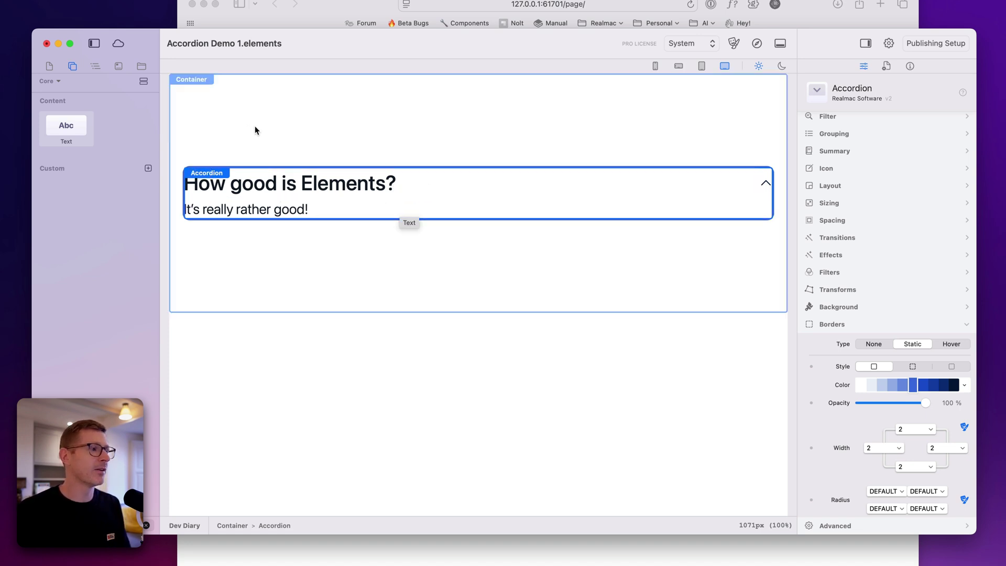
pyautogui.click(845, 220)
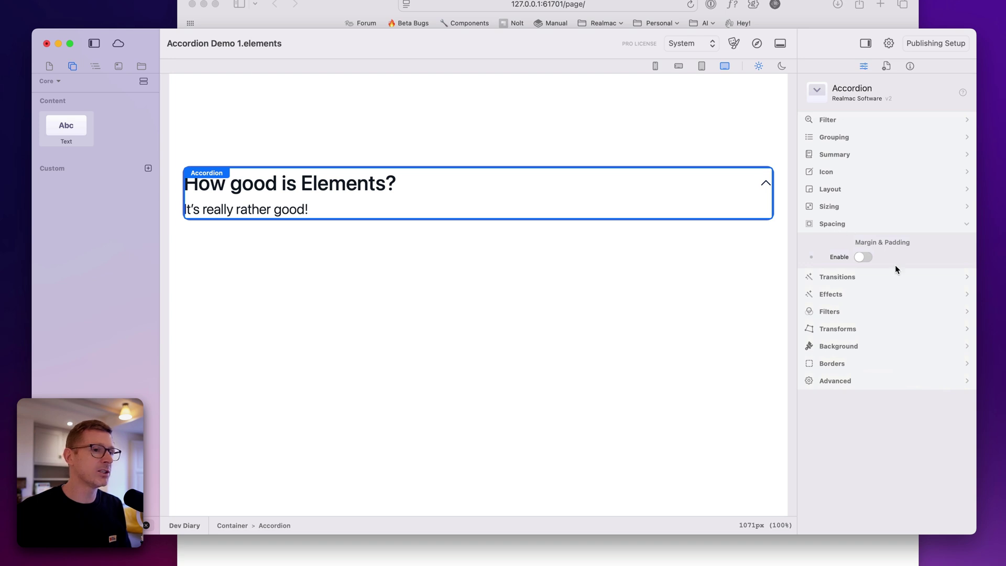
pyautogui.click(863, 257)
pyautogui.click(888, 356)
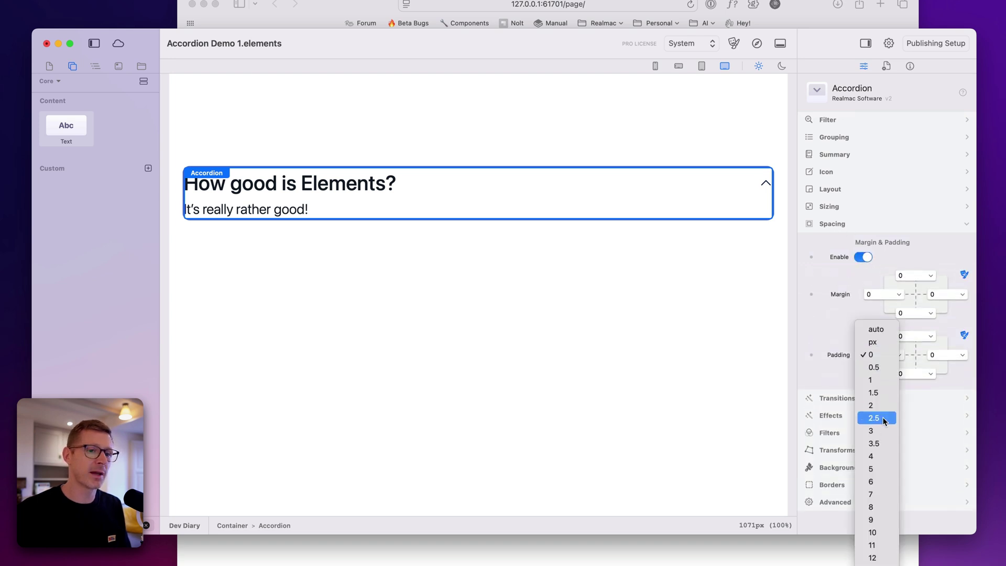
pyautogui.click(876, 431)
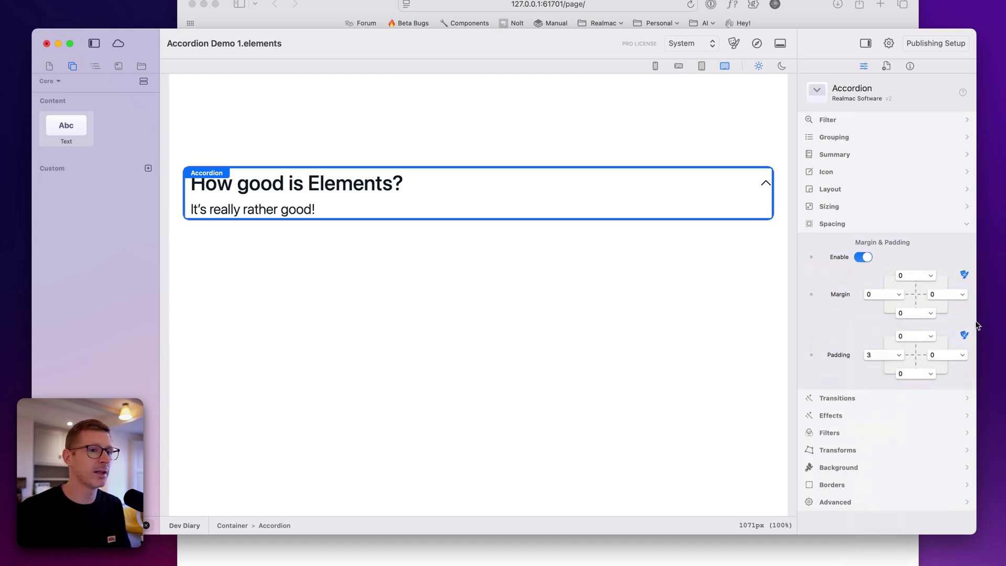
pyautogui.click(935, 357)
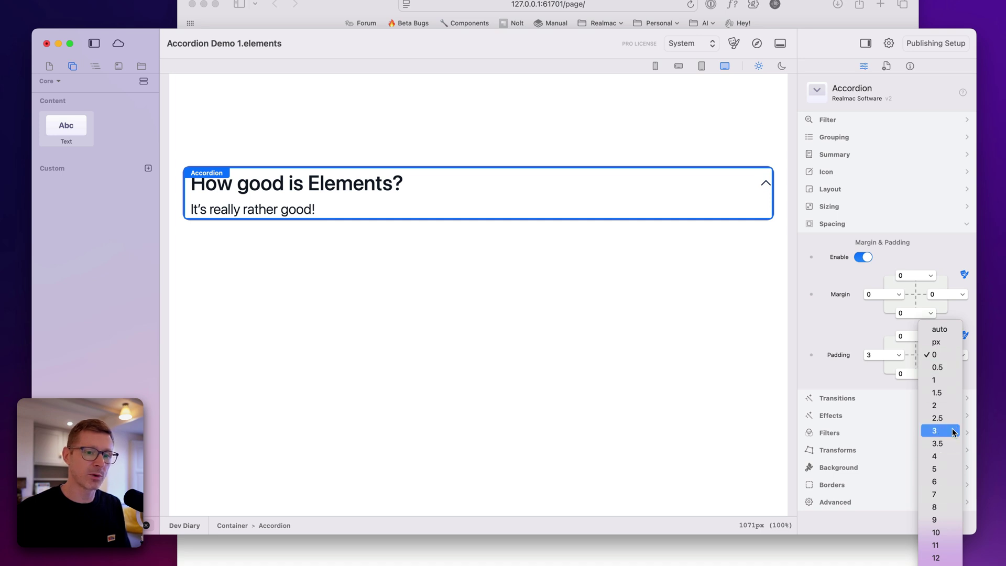
pyautogui.click(940, 431)
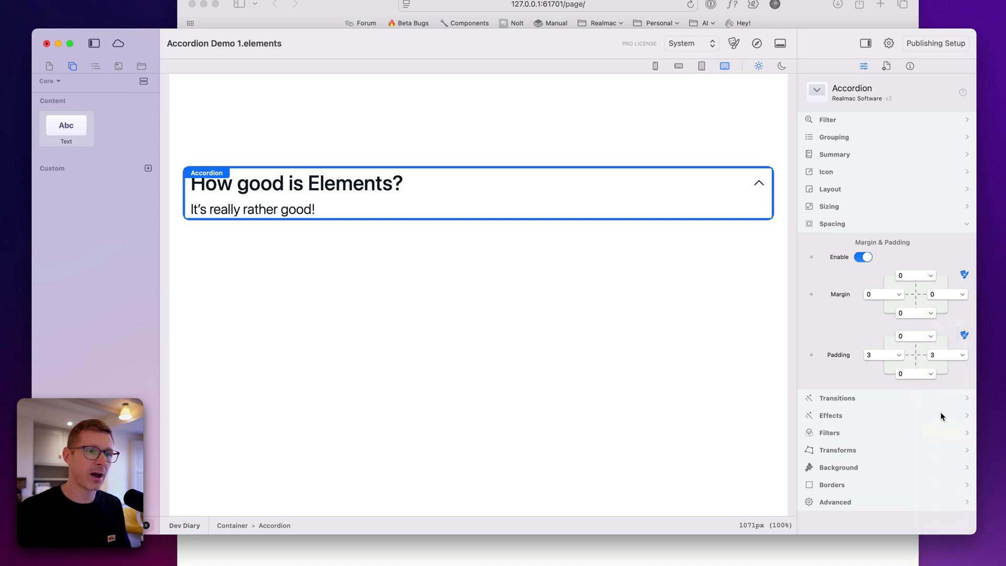
pyautogui.click(919, 375)
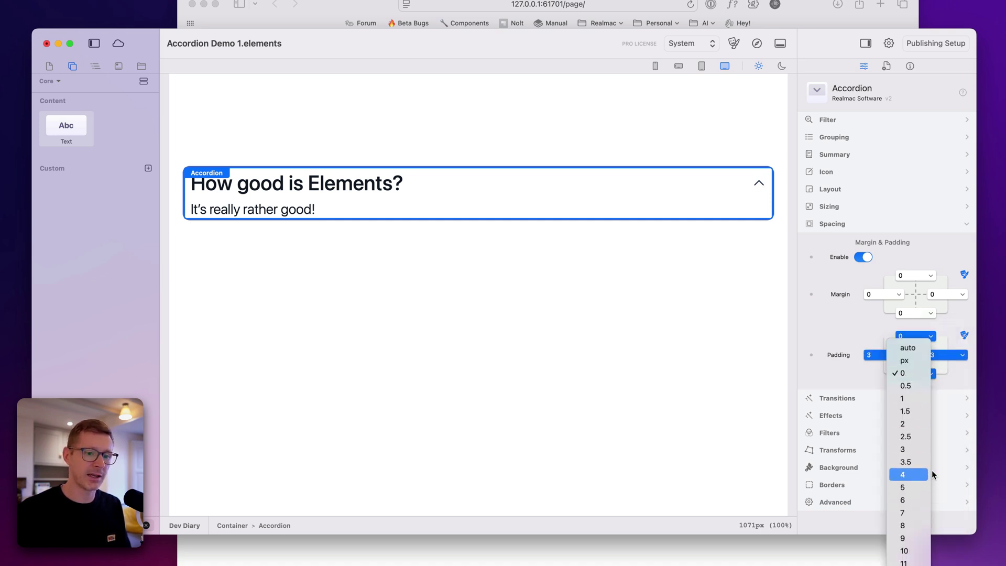
pyautogui.click(912, 450)
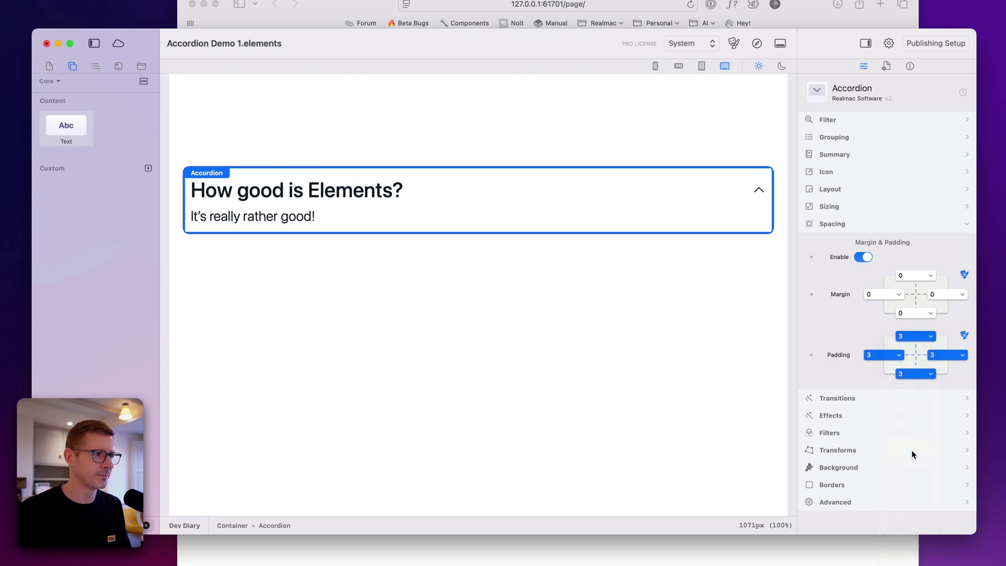
# Preview the padded accordion in the browser and toggle it open and closed
pyautogui.click(757, 43)
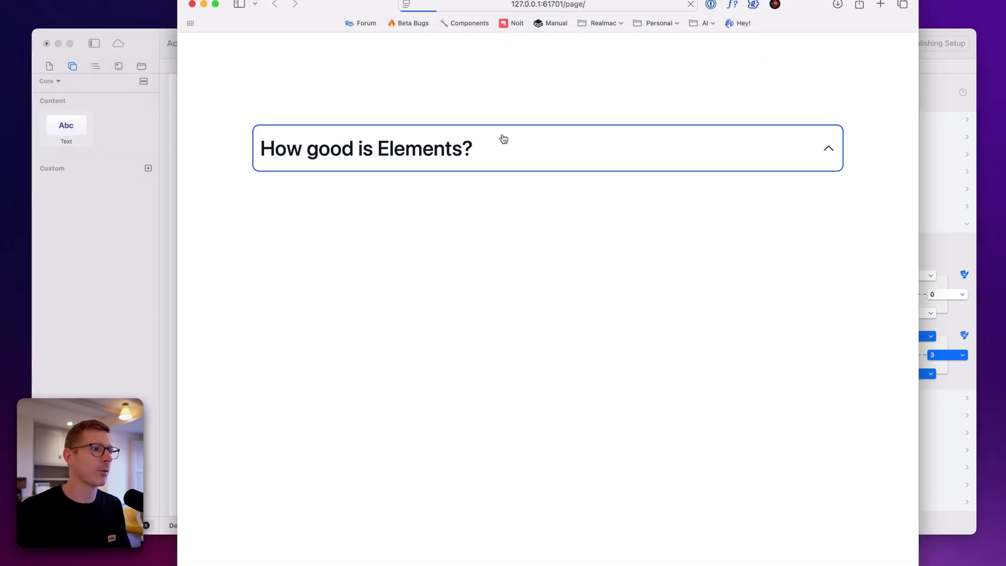
pyautogui.click(821, 155)
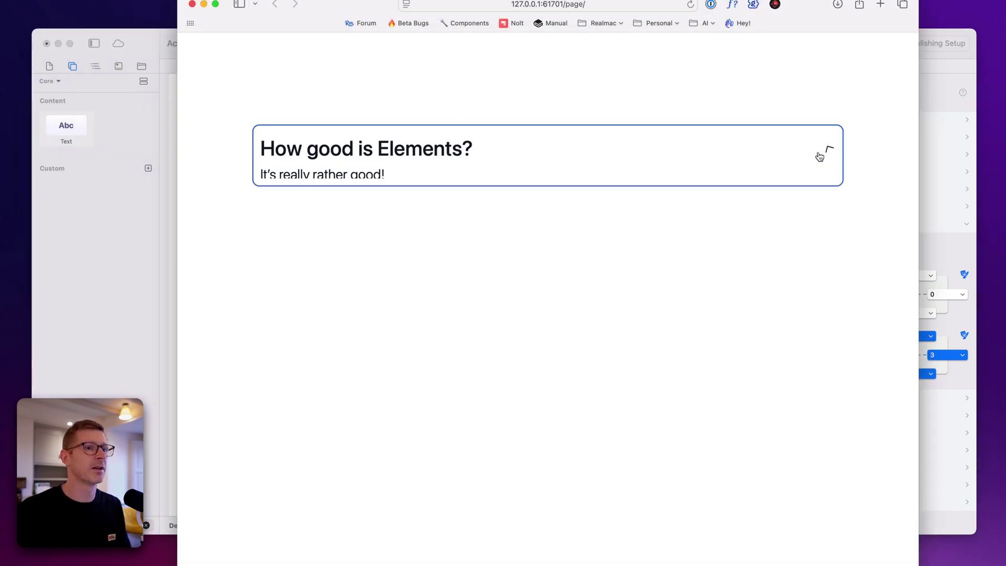
pyautogui.click(823, 155)
# Return to Elements and set the accordion's top padding to 1
pyautogui.click(940, 77)
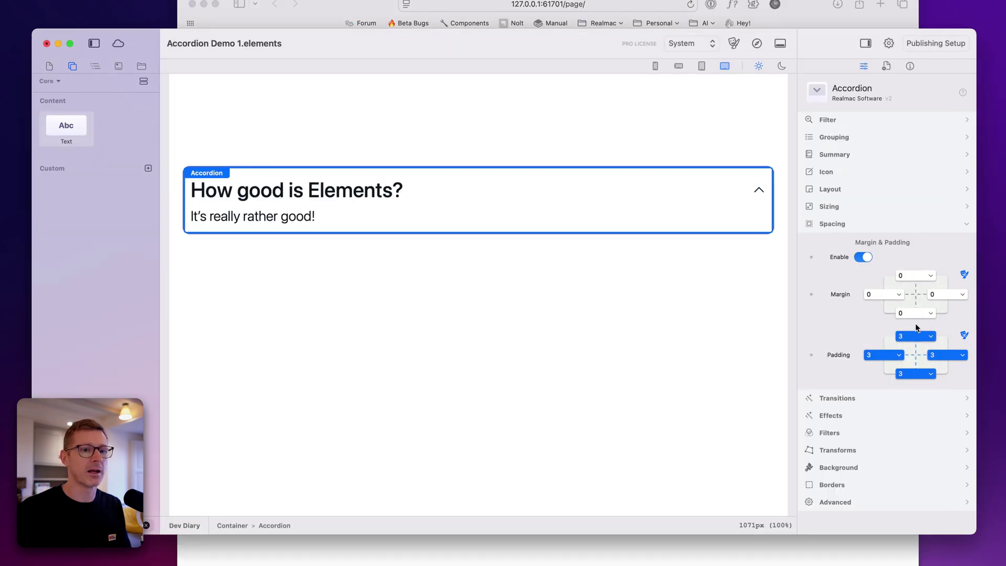
pyautogui.click(914, 336)
pyautogui.click(922, 284)
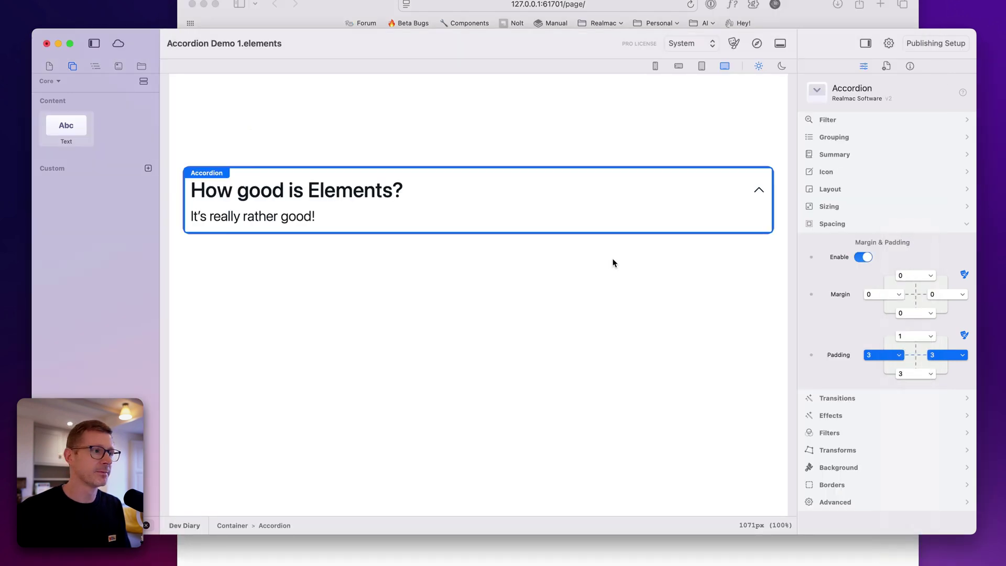
# Give the accordion a static background in the palest blue shade and change its border to a light blue shade
pyautogui.click(859, 466)
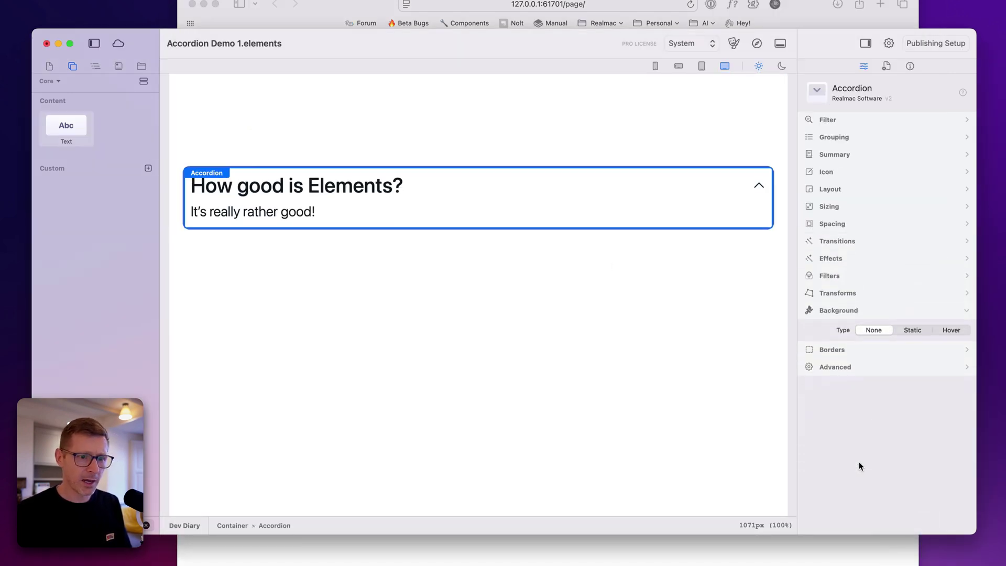
pyautogui.click(897, 330)
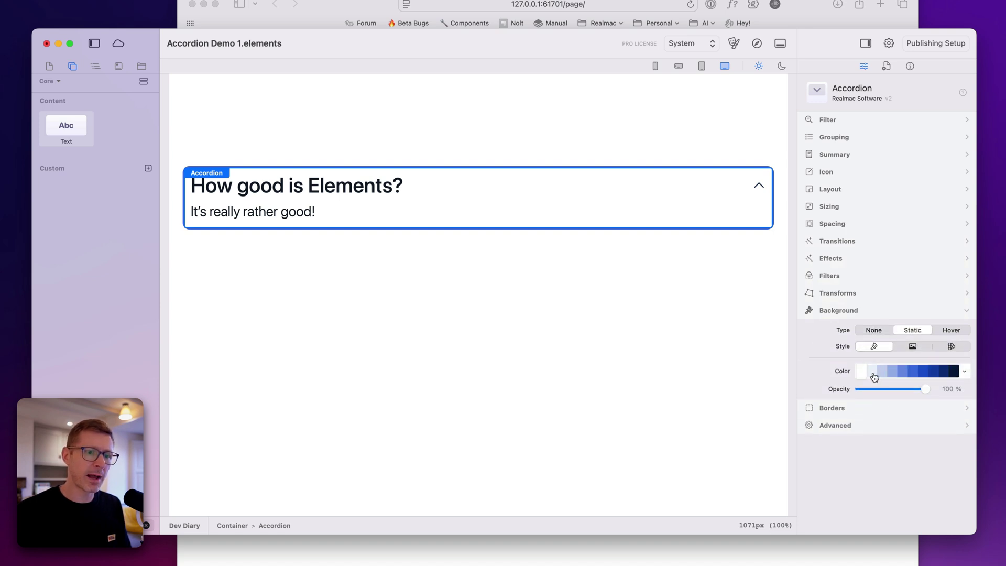
pyautogui.click(873, 372)
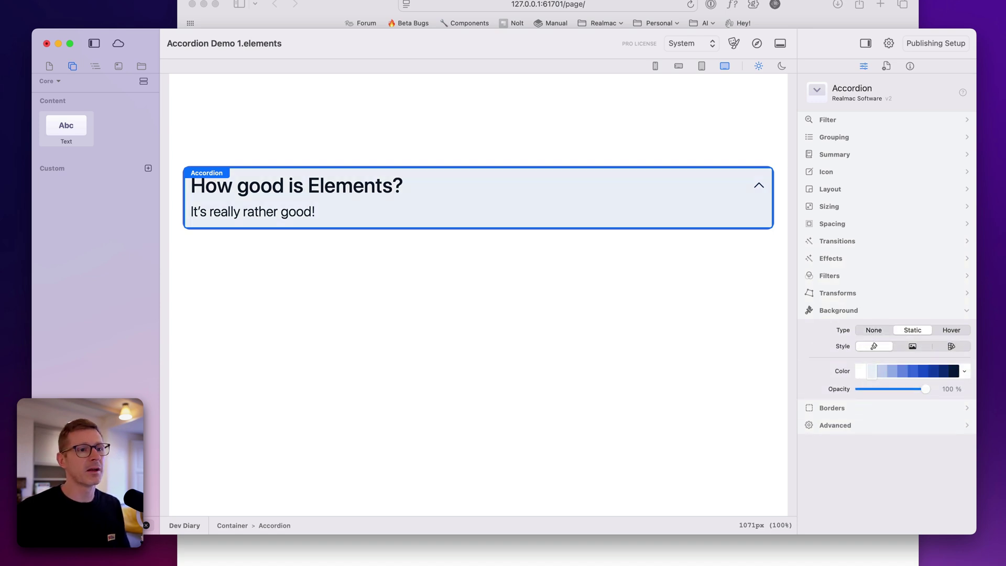
pyautogui.click(845, 404)
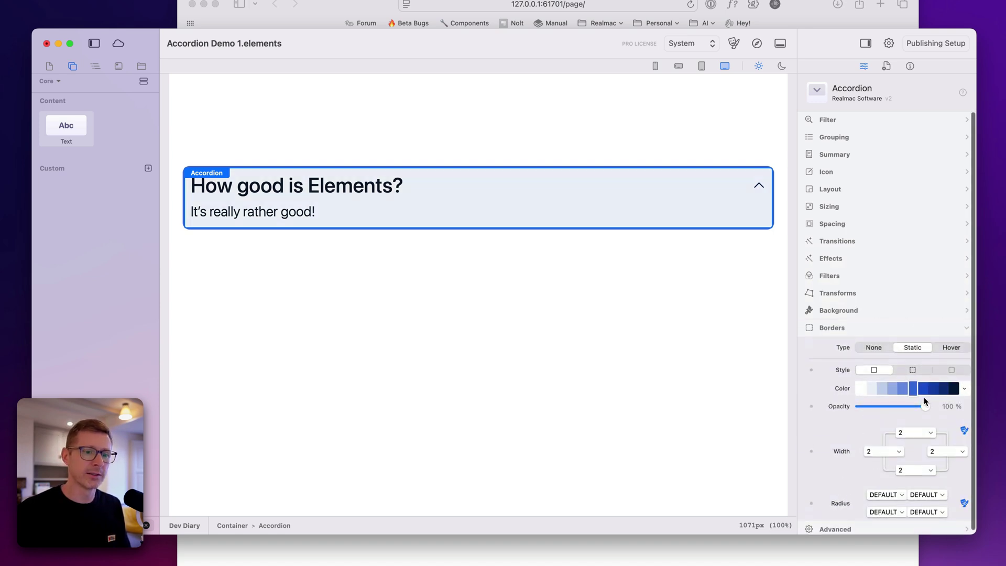
pyautogui.click(871, 392)
# Preview the page in the browser and toggle the accordion with its pale blue background open and closed several times
pyautogui.click(756, 43)
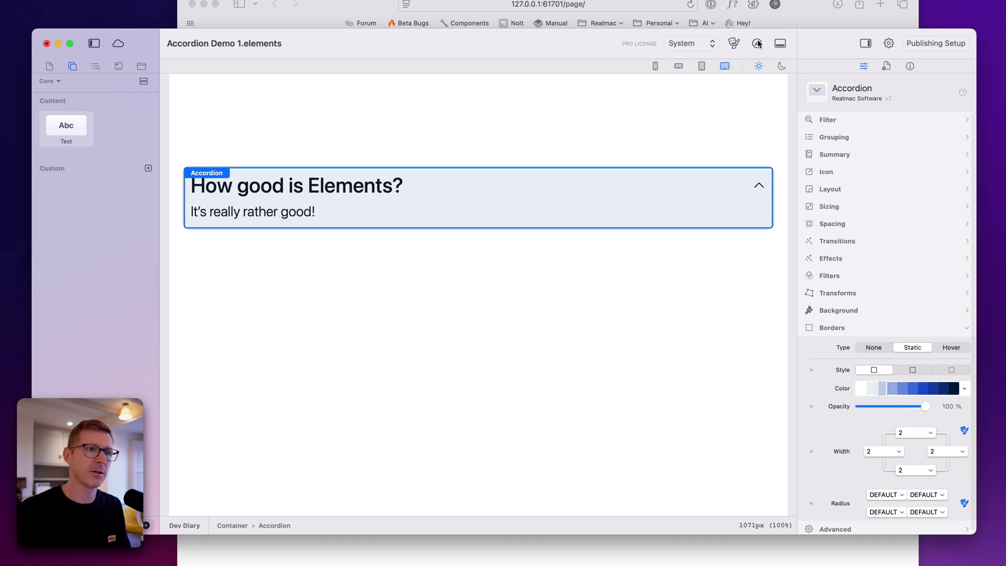
pyautogui.click(828, 148)
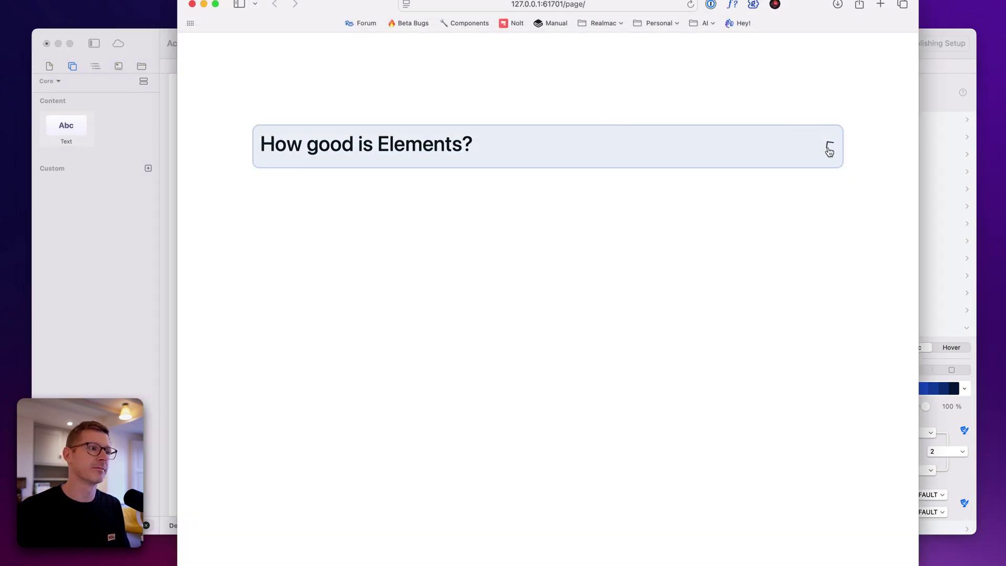
pyautogui.click(828, 150)
pyautogui.click(828, 150)
pyautogui.click(827, 150)
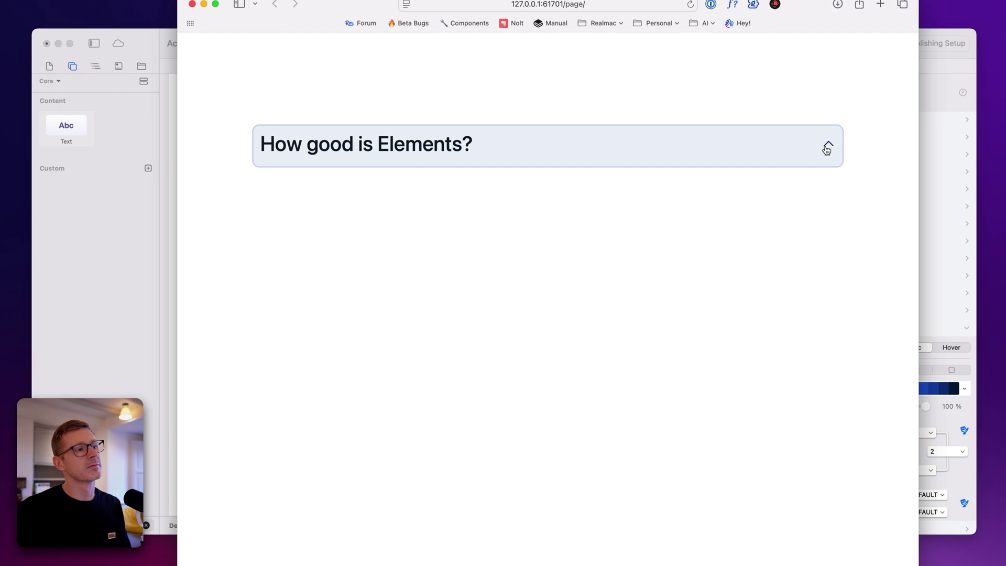
pyautogui.click(826, 150)
# Return to Elements and try hiding the accordion's icon and aligning it left, restoring the visible, right-aligned icon
pyautogui.click(937, 74)
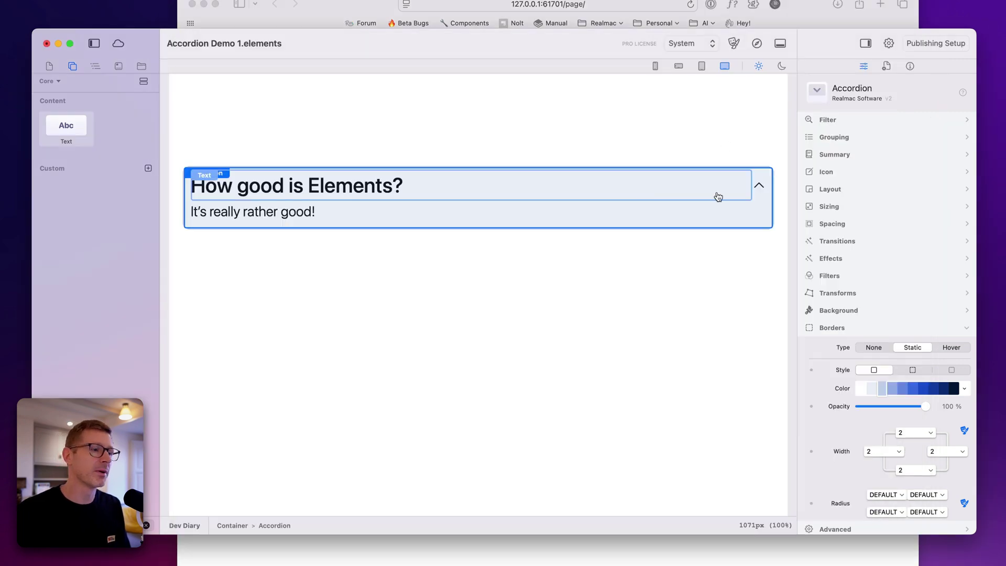
pyautogui.click(843, 171)
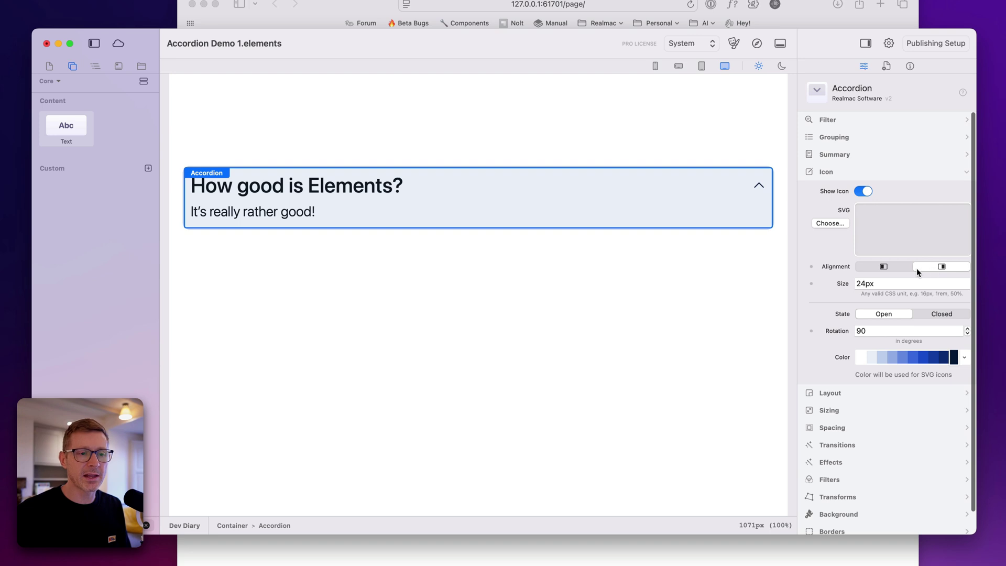
pyautogui.click(864, 191)
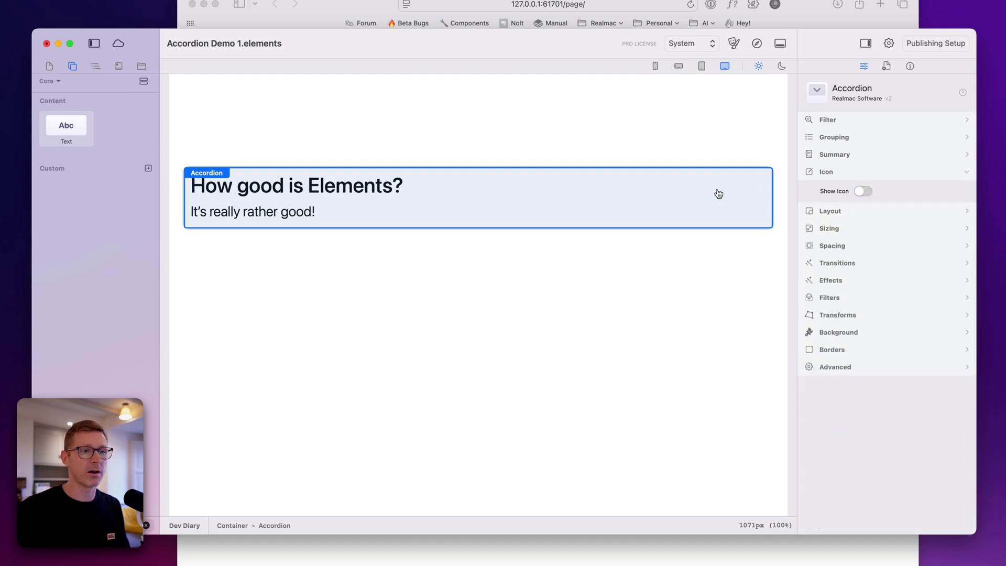
pyautogui.click(871, 191)
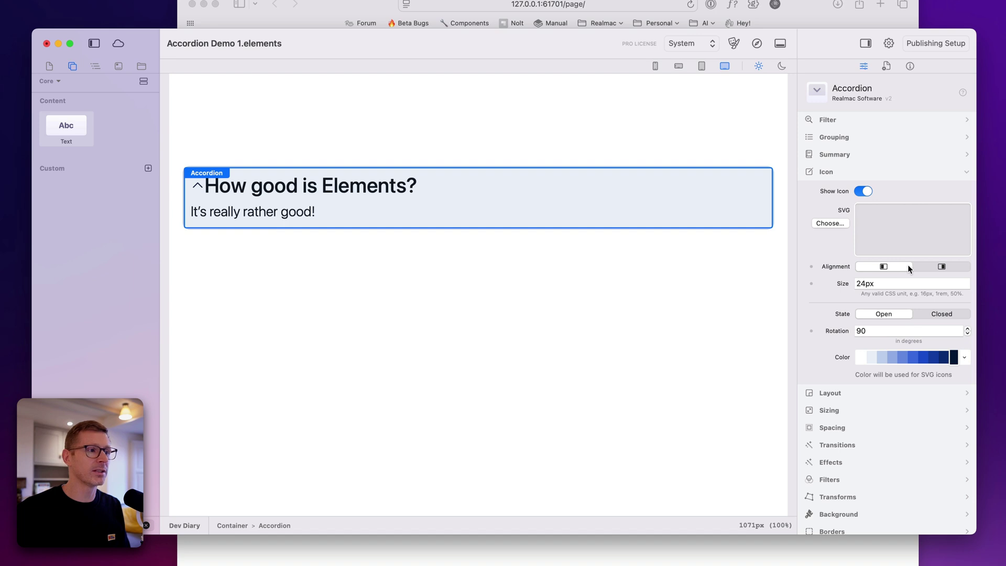
pyautogui.click(951, 265)
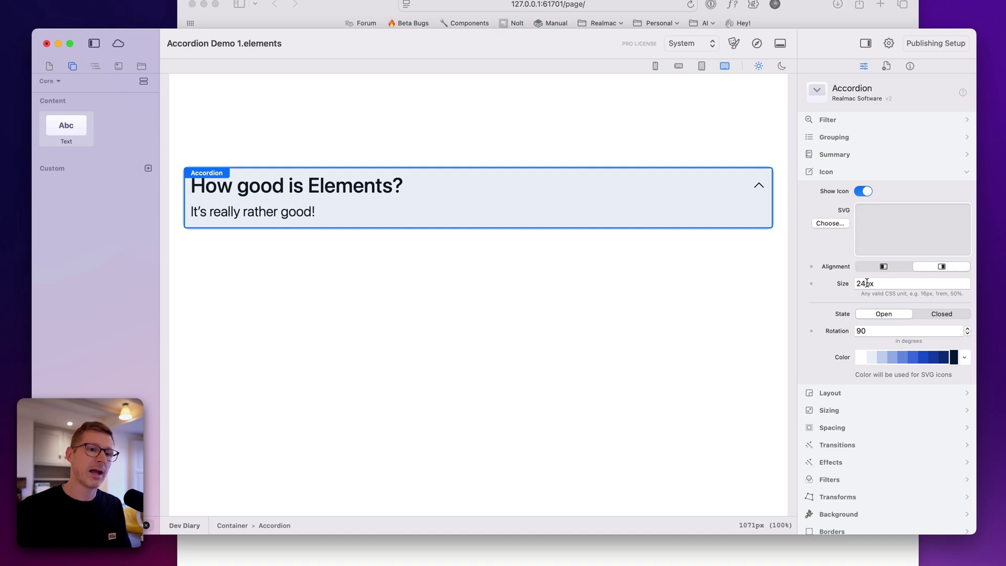
# Set the accordion icon's size to 32px
pyautogui.moveTo(866, 283); pyautogui.dragTo(824, 285)
pyautogui.write('32')
pyautogui.press('Return')
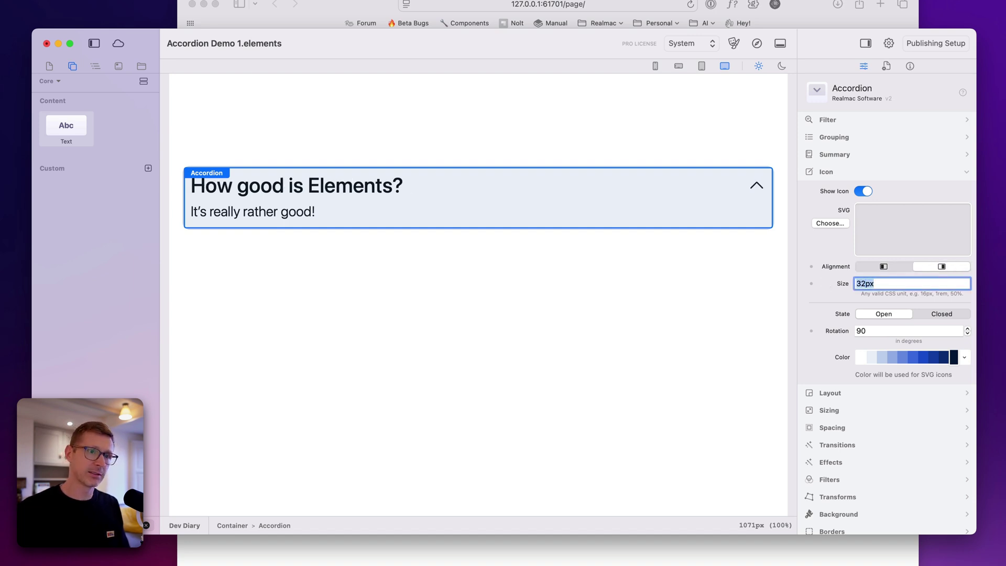
# Rearrange the Elements window to show the page outline and the Resources icons folder, and widen the Resources area
pyautogui.click(154, 66)
pyautogui.click(234, 111)
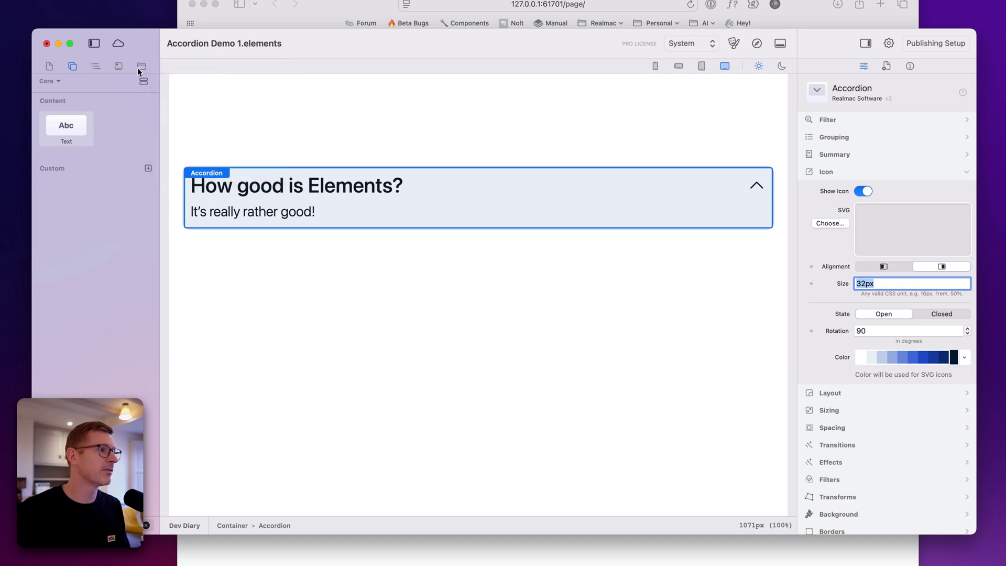
pyautogui.moveTo(978, 33)
pyautogui.mouseDown()
pyautogui.moveTo(1001, 4)
pyautogui.moveTo(981, 41)
pyautogui.mouseUp()
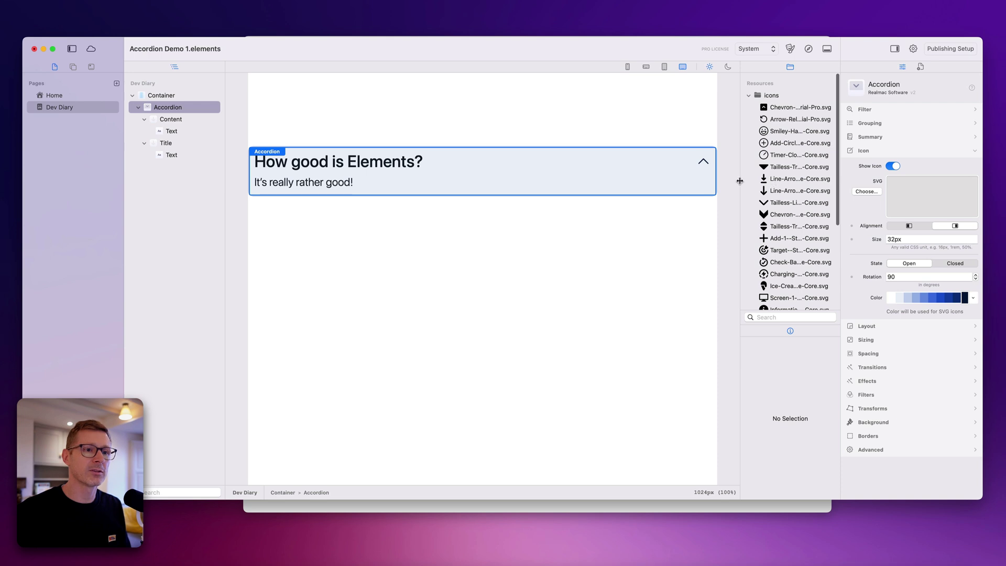
pyautogui.moveTo(740, 181); pyautogui.dragTo(696, 182)
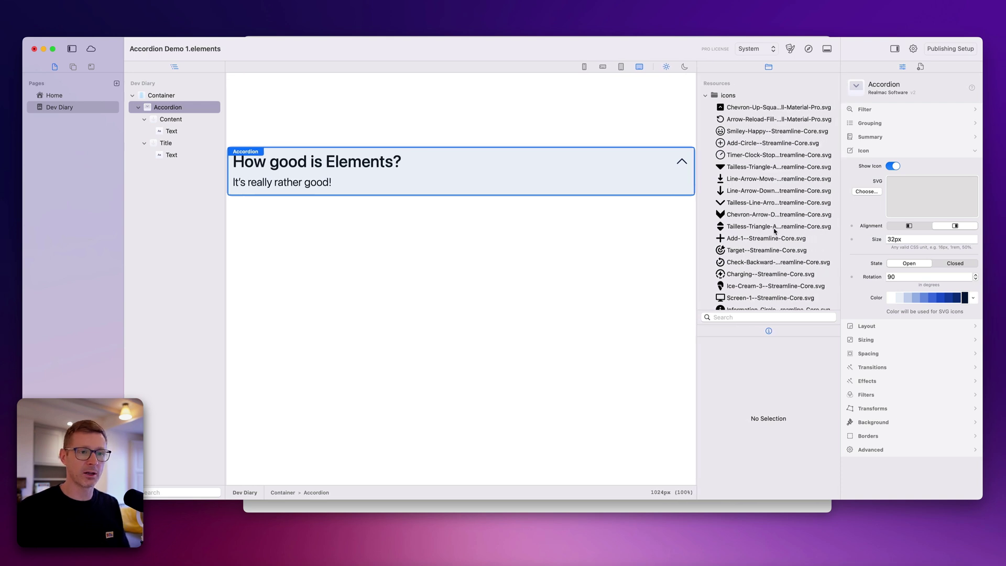
# Assign Add-1--Streamline-Core.svg from the icons folder as the accordion's SVG icon, clear it, and assign it again
pyautogui.scroll(-3, 774, 231)
pyautogui.scroll(3, 774, 230)
pyautogui.moveTo(740, 240); pyautogui.dragTo(912, 195)
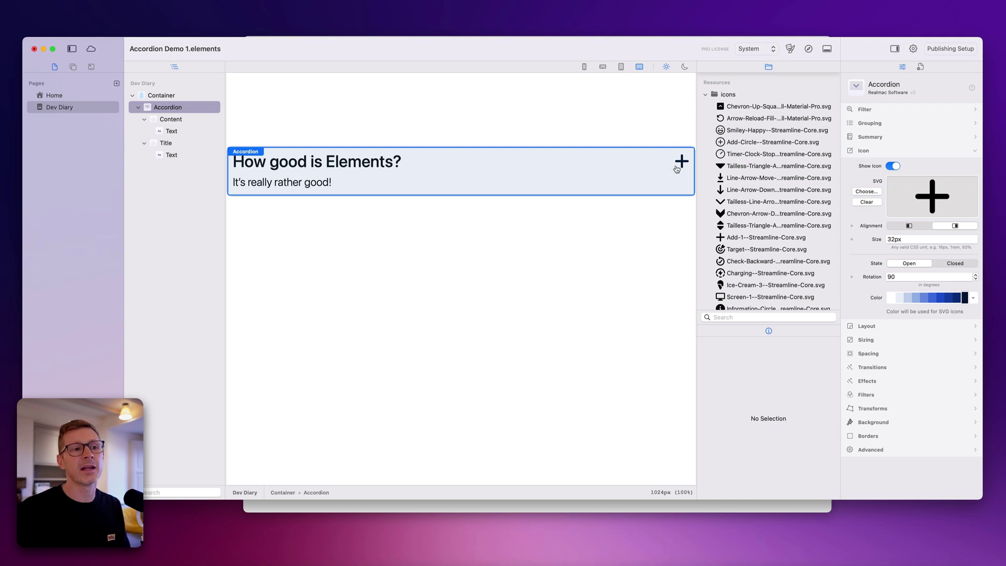
pyautogui.click(866, 202)
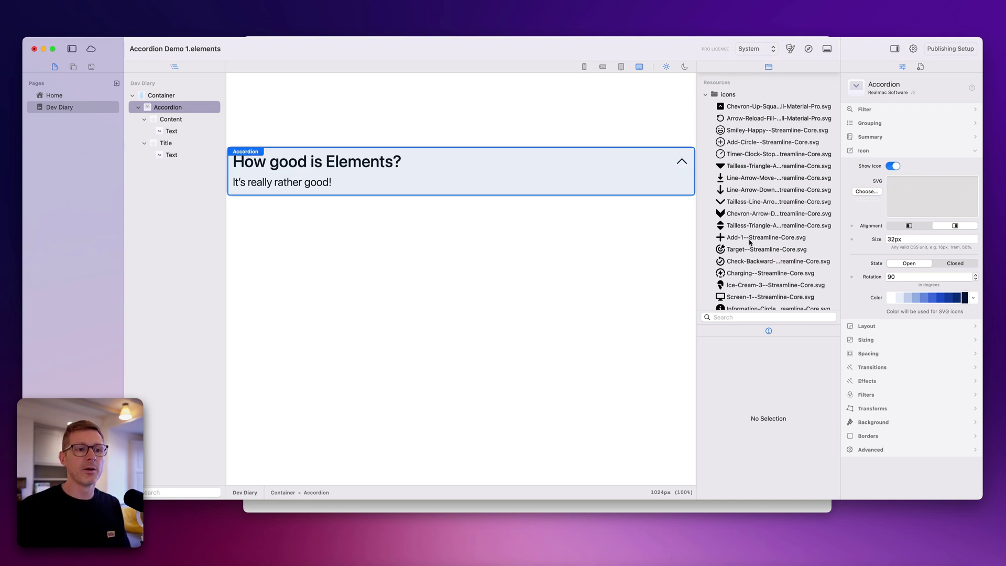
pyautogui.moveTo(750, 241); pyautogui.dragTo(922, 214)
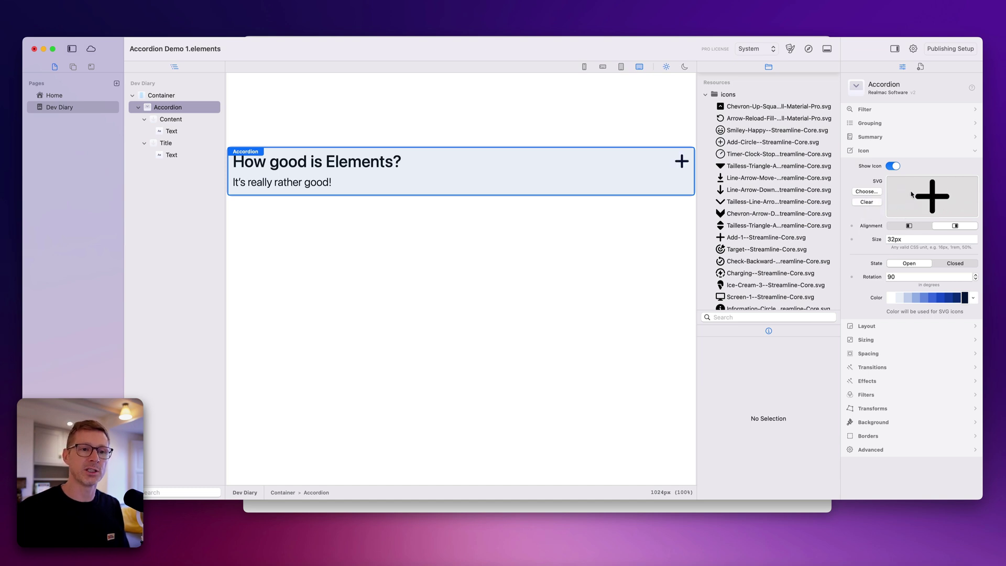
# Set the accordion's plus icon to a size of 28px
pyautogui.click(892, 238)
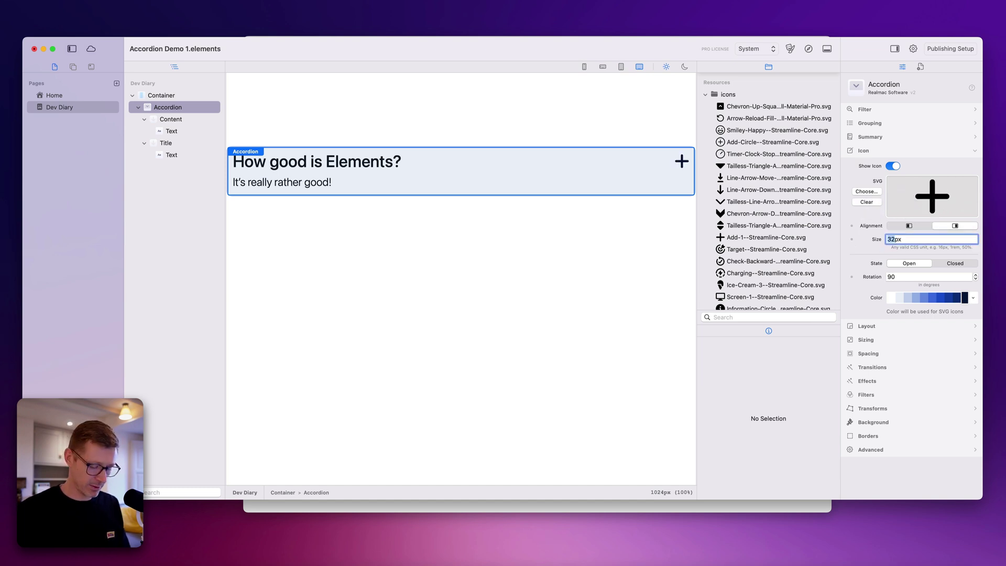
pyautogui.write('28')
pyautogui.press('Return')
# Preview the page in the browser and toggle the accordion with the plus icon open and closed repeatedly
pyautogui.click(809, 49)
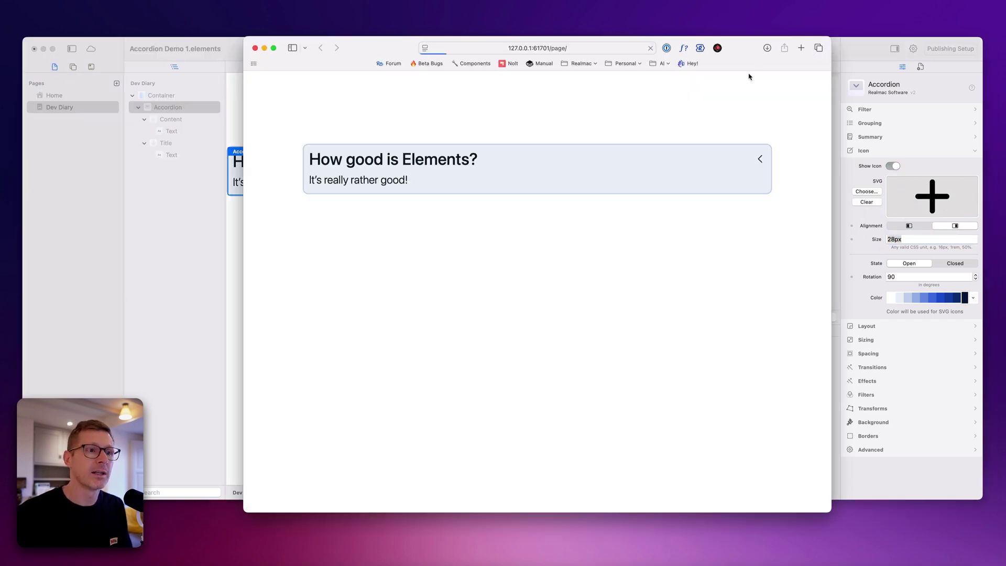
pyautogui.click(760, 166)
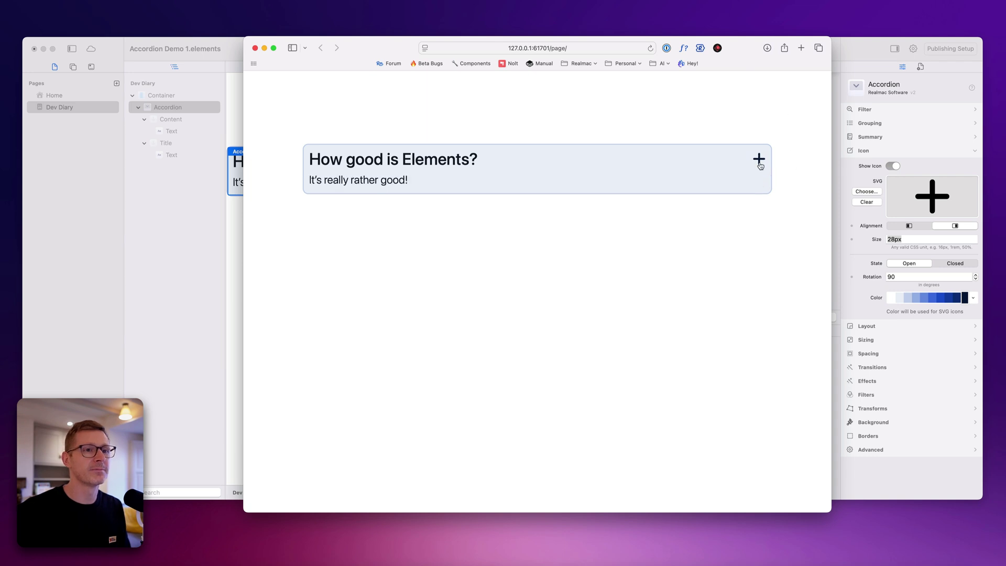
pyautogui.click(760, 165)
pyautogui.click(759, 166)
pyautogui.click(760, 164)
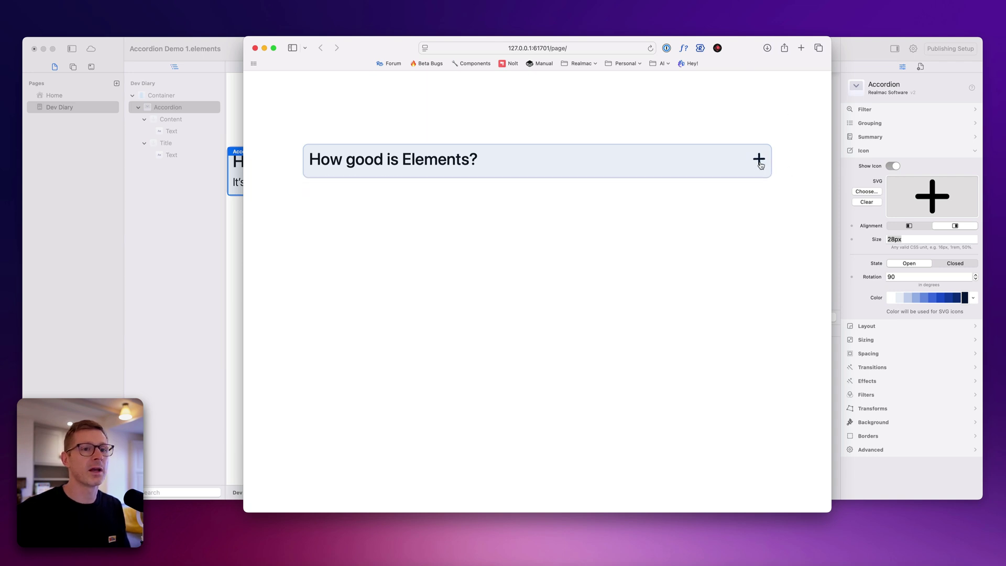
# Set the accordion icon's rotation to 0 degrees for both the open and closed states
pyautogui.click(760, 162)
pyautogui.click(760, 160)
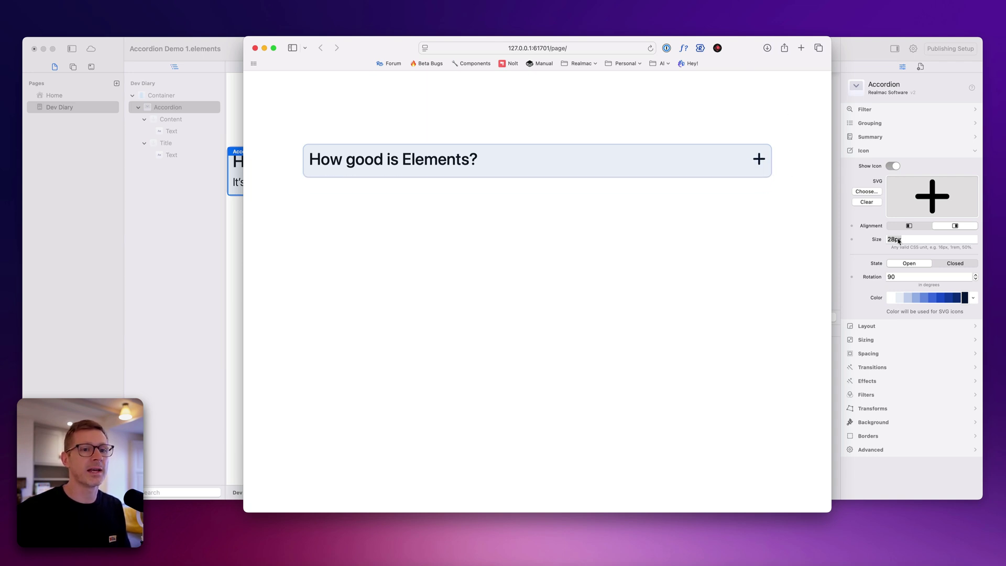
pyautogui.click(910, 265)
pyautogui.click(955, 263)
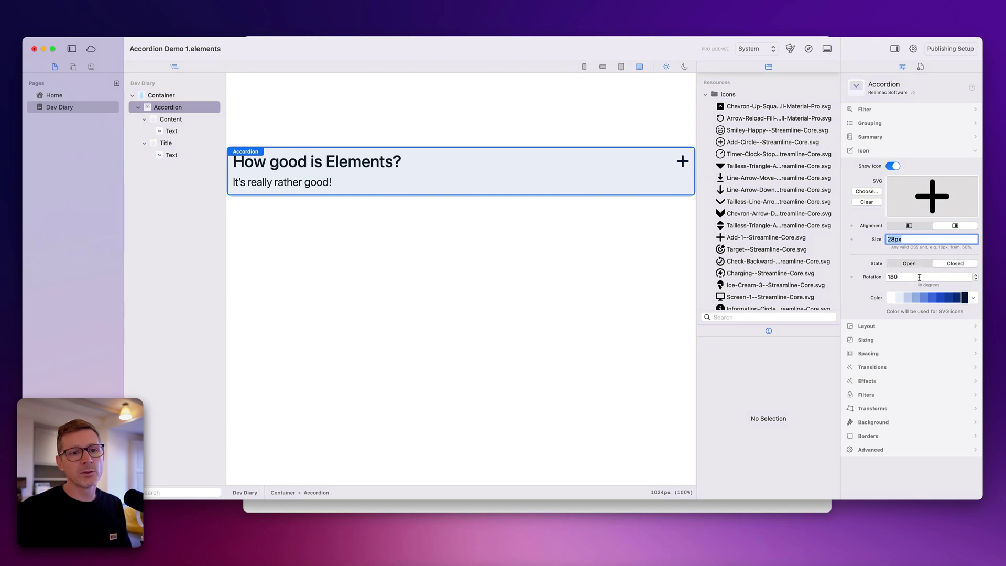
pyautogui.click(919, 277)
pyautogui.click(927, 264)
pyautogui.click(904, 276)
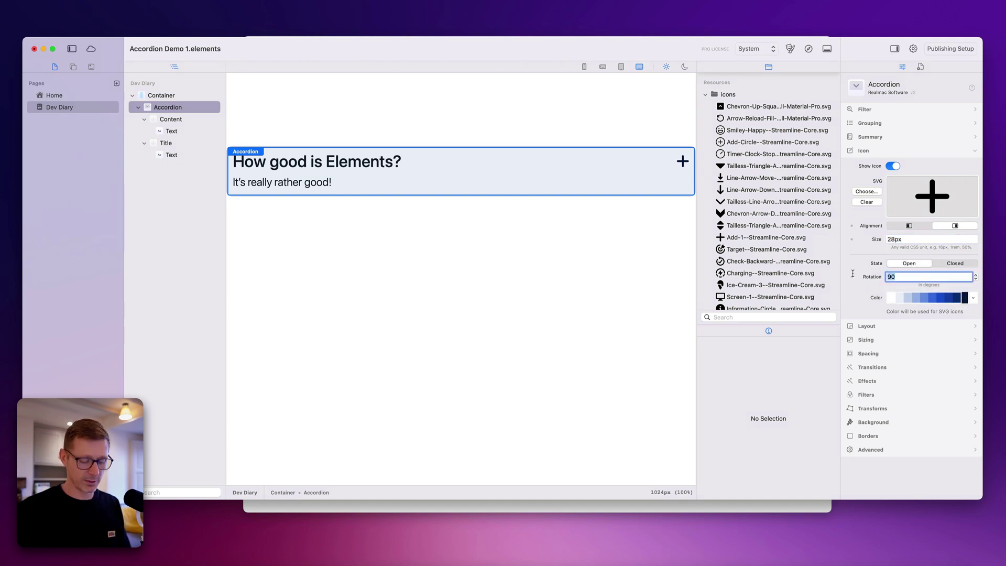
pyautogui.click(955, 262)
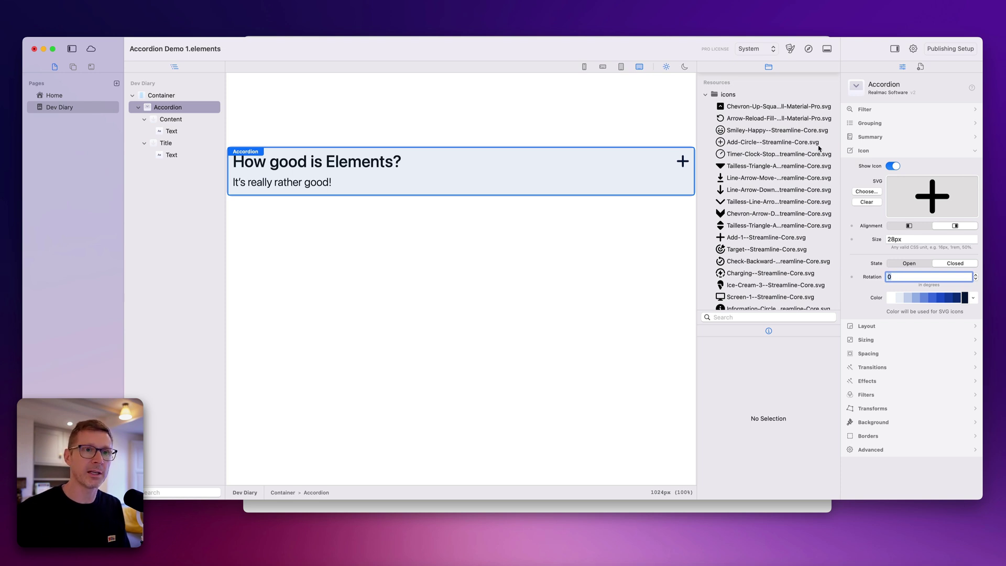
# Preview the page in the browser and toggle the accordion to check the icon without any rotation
pyautogui.click(808, 48)
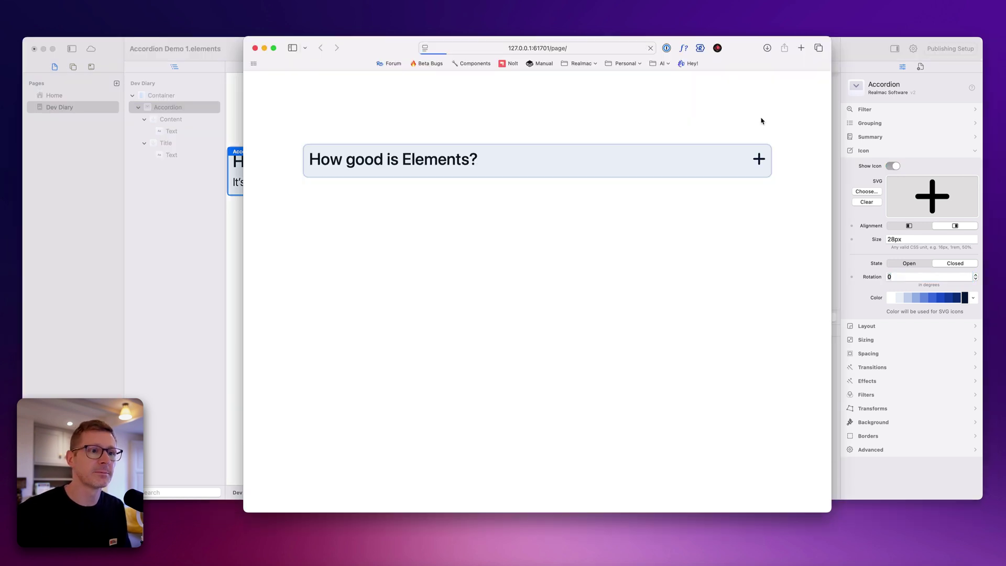
pyautogui.click(756, 161)
pyautogui.click(757, 161)
pyautogui.click(758, 163)
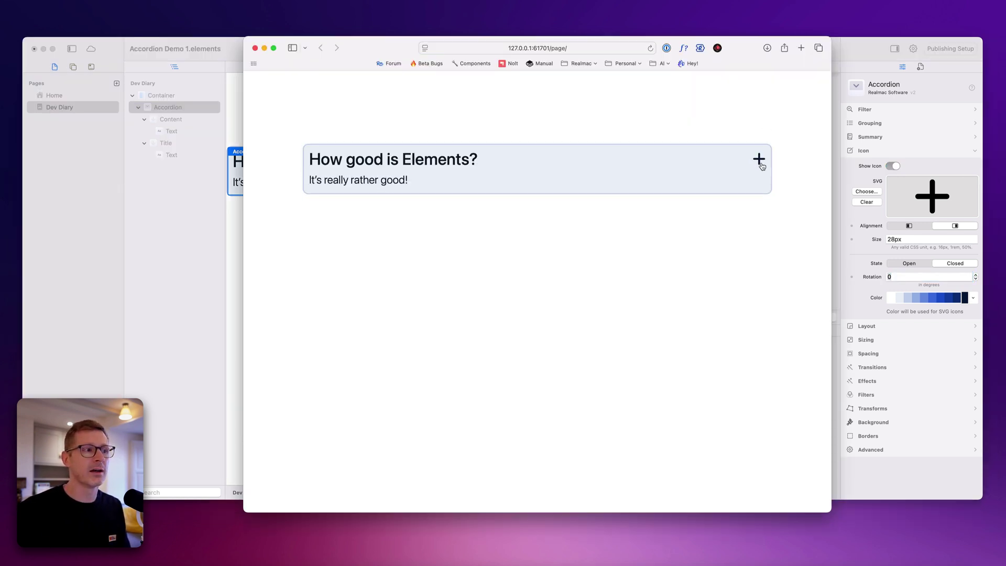
pyautogui.click(761, 165)
pyautogui.click(762, 166)
pyautogui.click(765, 162)
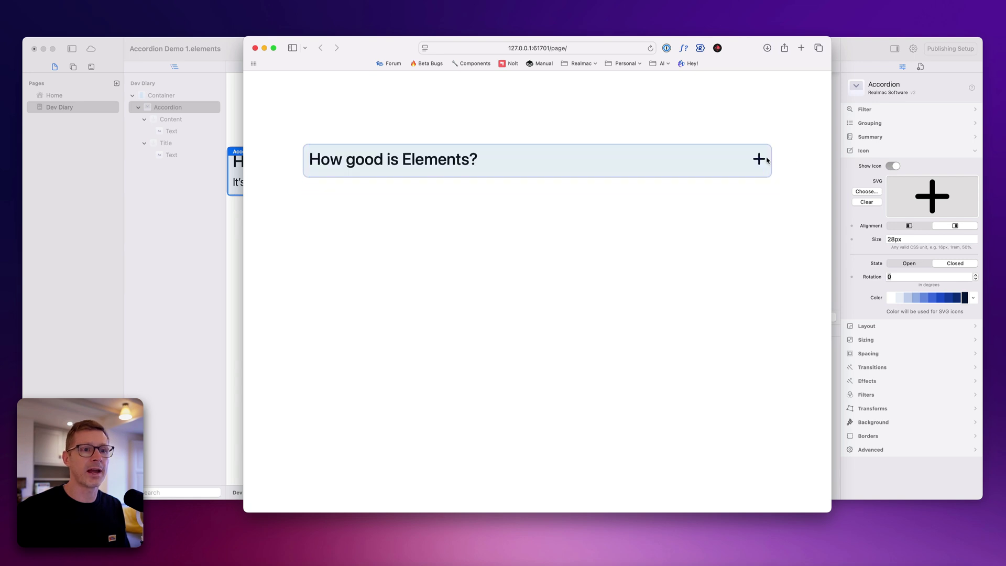
# Set the accordion icon's rotation for the open state to 45 degrees
pyautogui.click(856, 219)
pyautogui.click(921, 265)
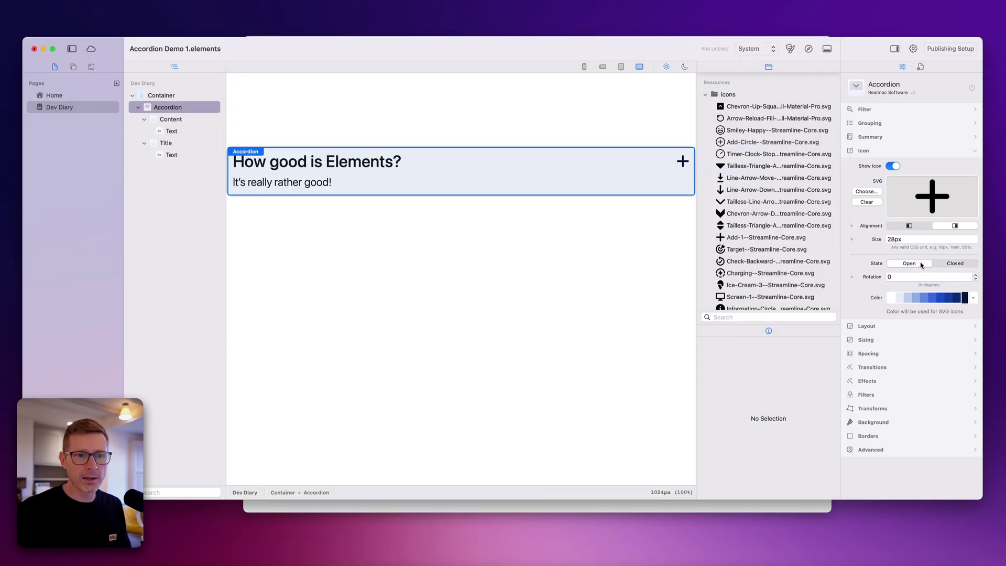
pyautogui.click(864, 277)
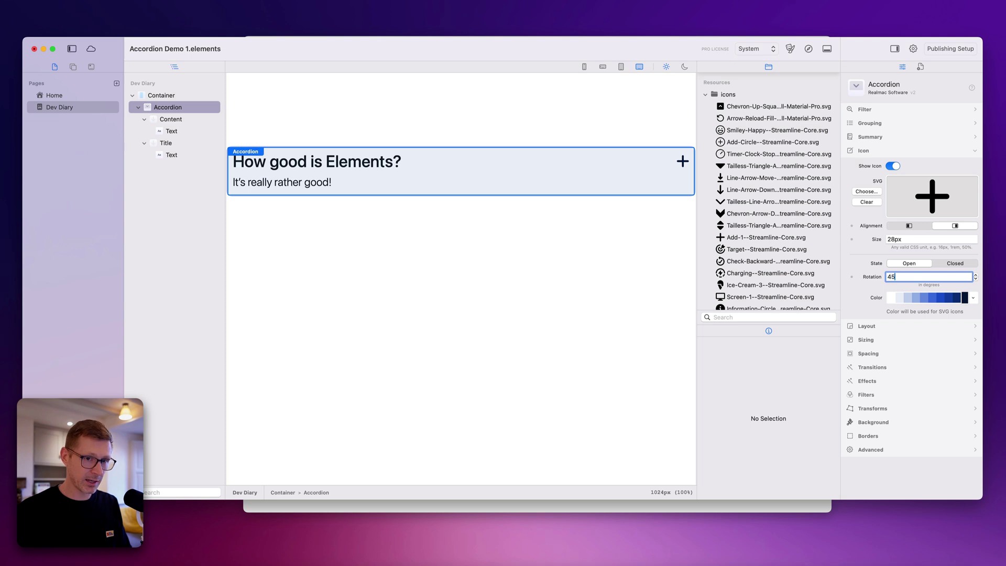
# Preview the page in the browser and toggle the accordion to check the icon's 45-degree rotation
pyautogui.click(810, 50)
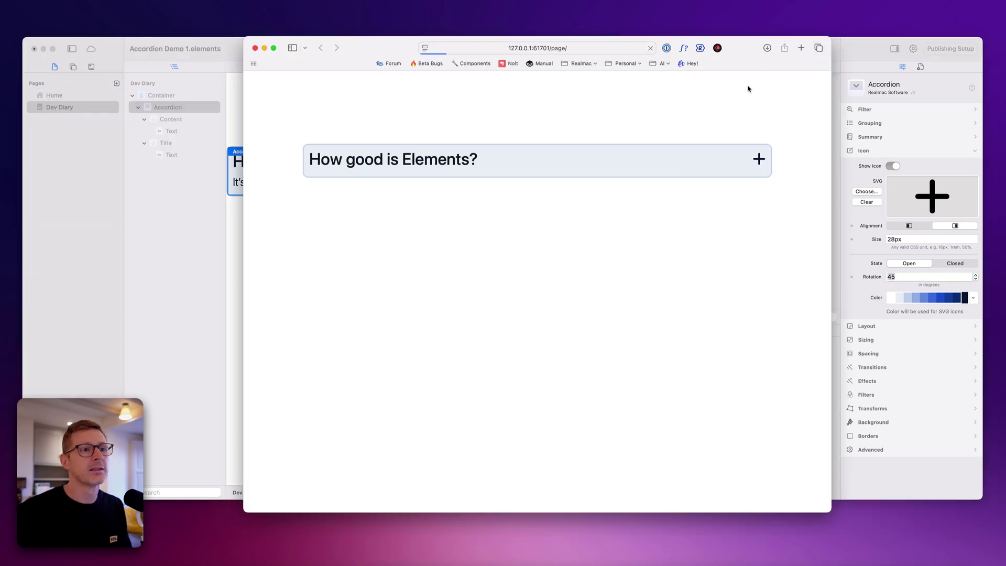
pyautogui.click(760, 160)
pyautogui.click(759, 163)
pyautogui.click(759, 162)
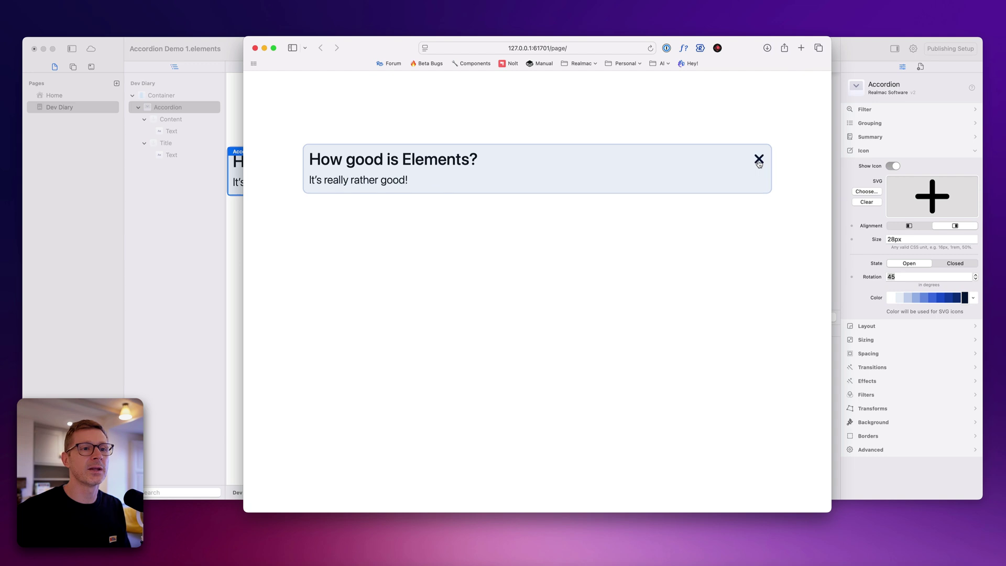
pyautogui.click(760, 162)
pyautogui.click(758, 162)
pyautogui.click(758, 163)
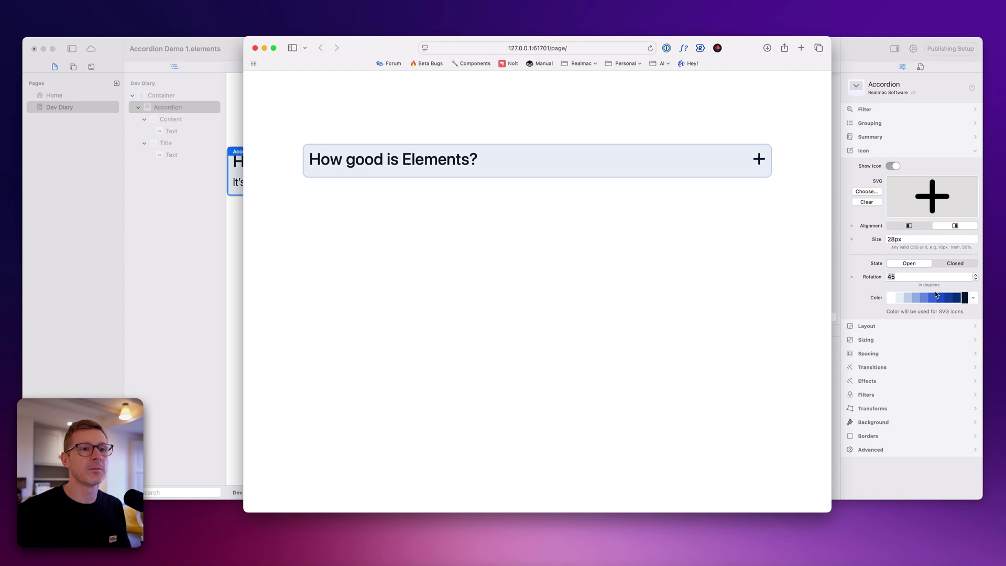
# Set the accordion icon's rotation for the open state to -45 degrees
pyautogui.click(915, 276)
pyautogui.press('Left')
pyautogui.write('-')
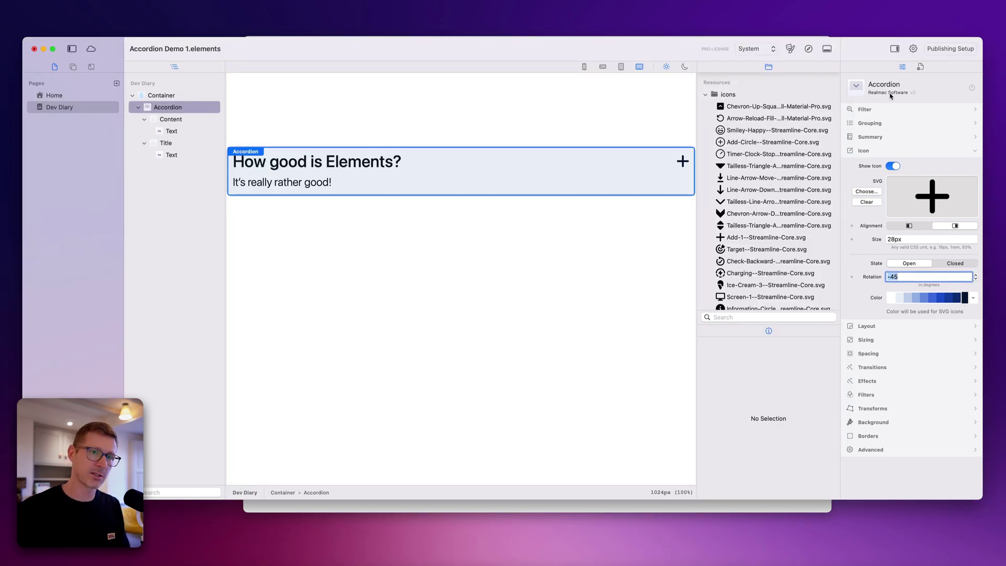
# Preview the page in the browser and toggle the accordion to check the icon's reversed rotation
pyautogui.click(810, 48)
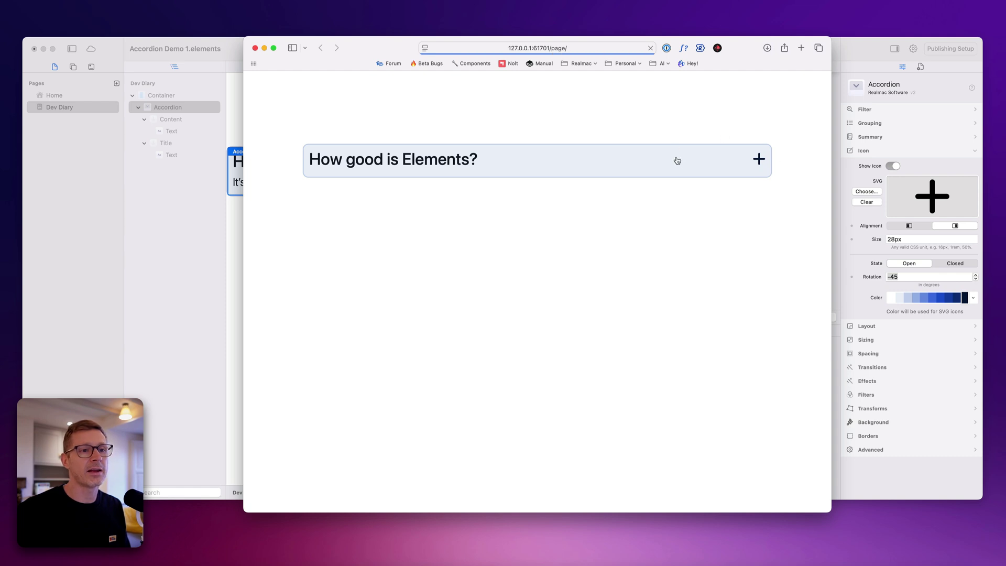
pyautogui.click(757, 163)
pyautogui.click(757, 163)
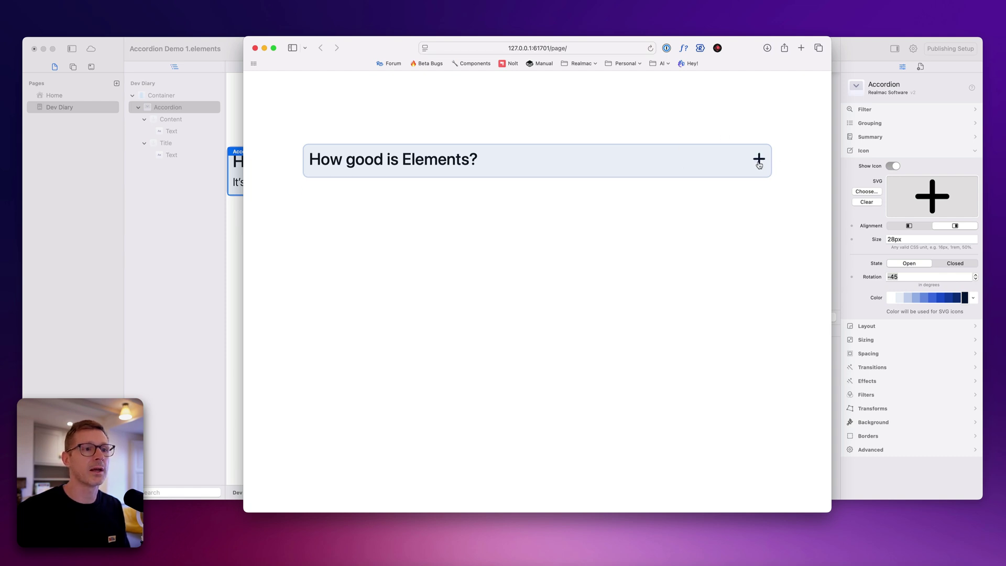
pyautogui.click(757, 163)
# Set the accordion icon's color for the open state to a medium blue swatch
pyautogui.click(850, 174)
pyautogui.click(941, 298)
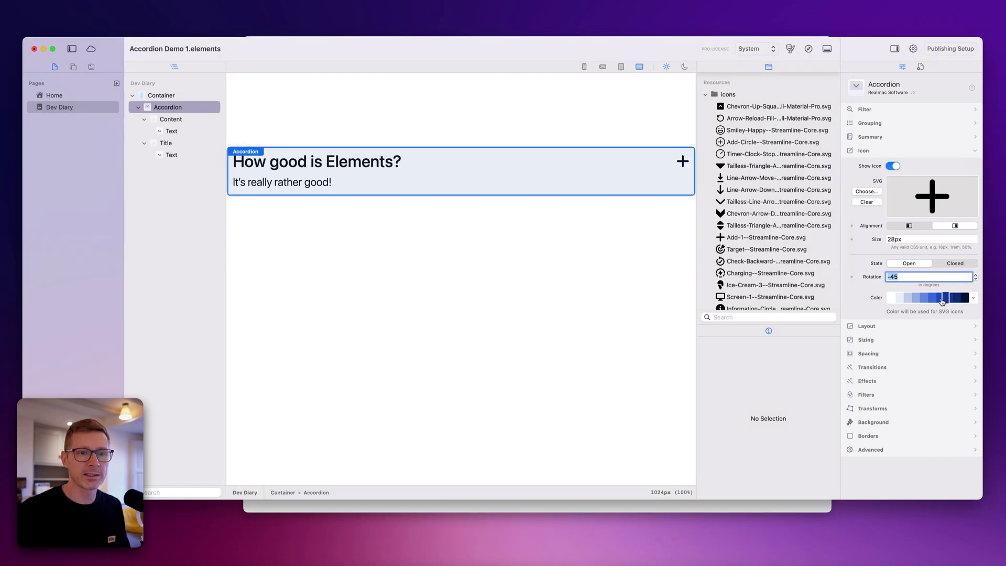
pyautogui.click(933, 299)
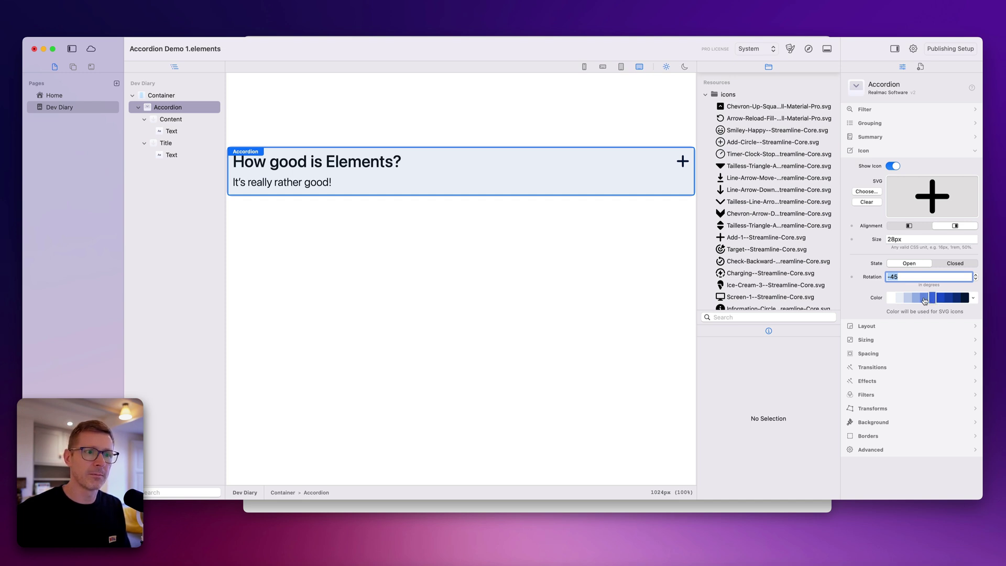
# Preview the page in the browser and toggle the accordion to check the icon's open-state color
pyautogui.click(807, 54)
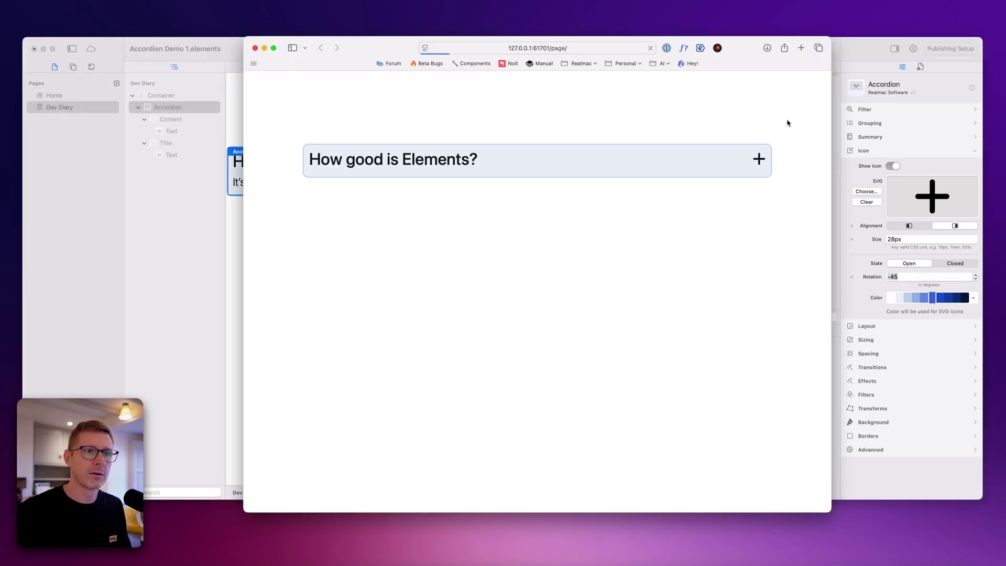
pyautogui.click(759, 161)
pyautogui.click(761, 162)
pyautogui.click(761, 162)
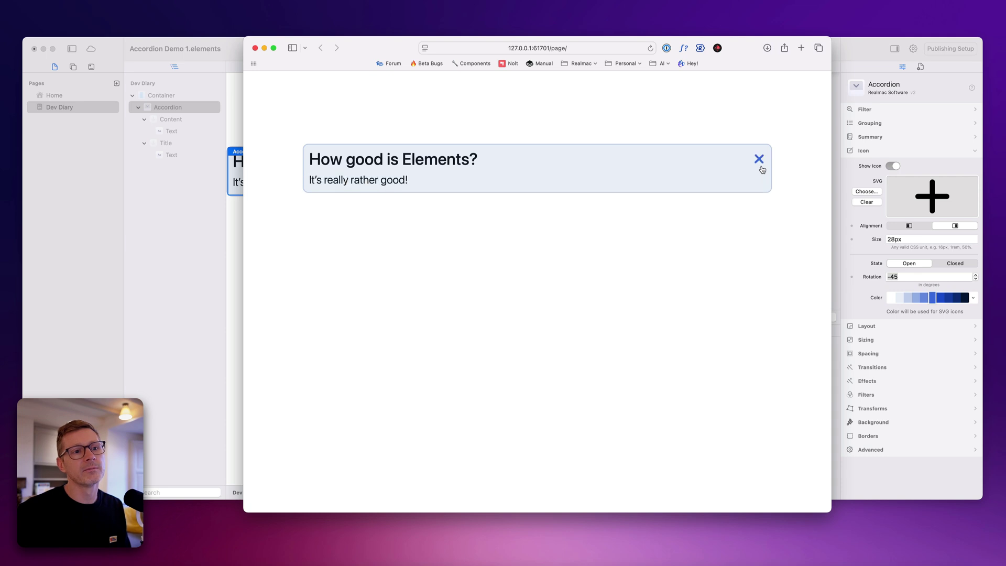
pyautogui.click(761, 163)
# Set the accordion icon's color for the closed state to the same medium blue as the open state
pyautogui.click(948, 264)
pyautogui.click(948, 264)
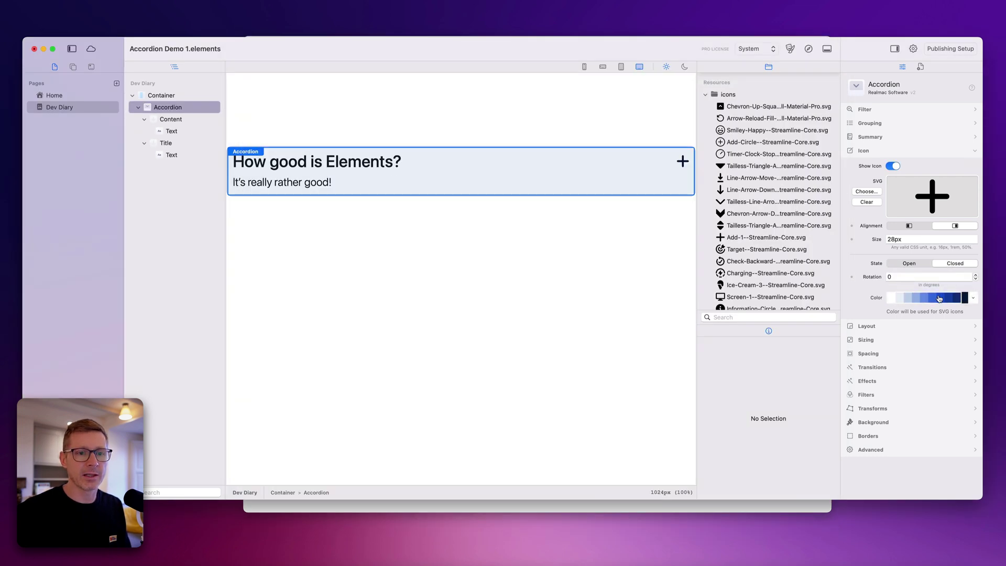
pyautogui.click(938, 298)
pyautogui.click(933, 299)
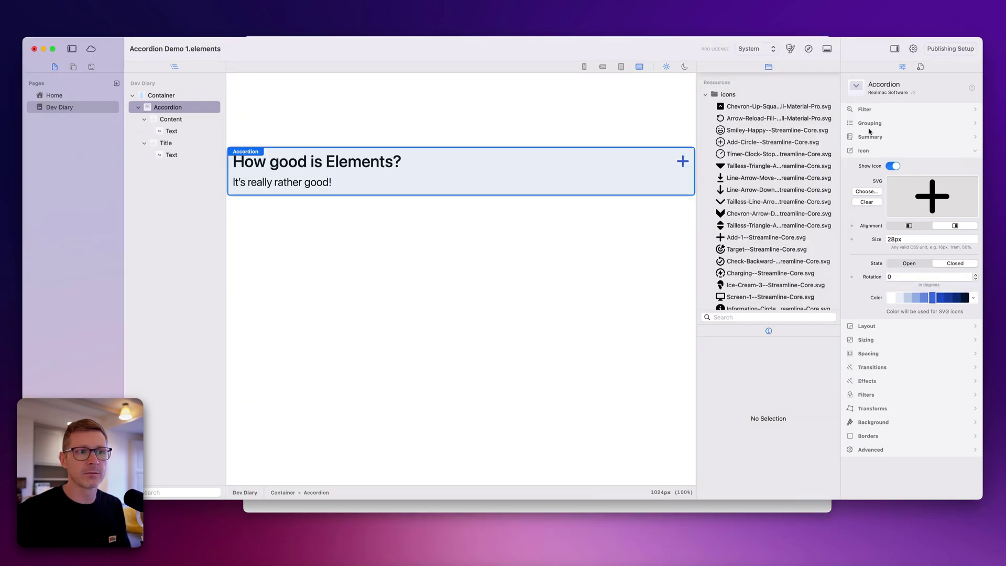
# Preview the page in the browser and toggle the accordion to check the icon's color in both states
pyautogui.click(826, 50)
pyautogui.click(758, 168)
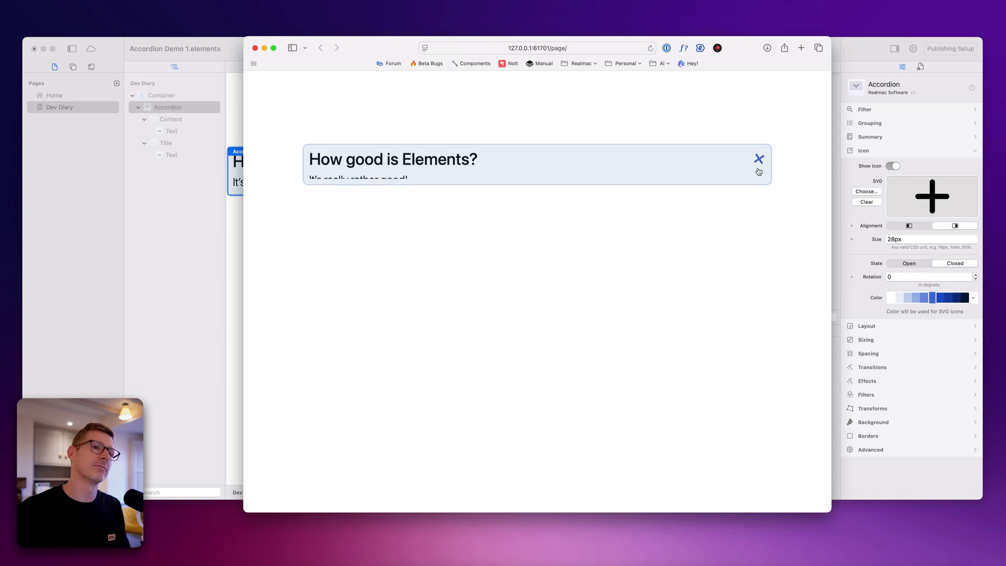
pyautogui.click(758, 168)
pyautogui.click(758, 169)
pyautogui.click(758, 169)
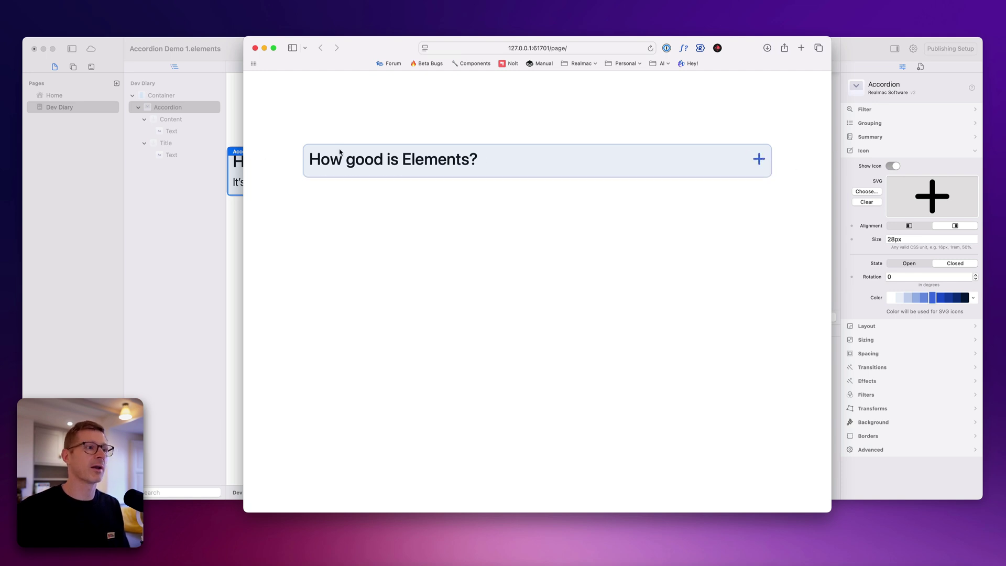
# Set the color of the accordion's title and content texts together to a dark shade of the blue palette
pyautogui.click(852, 108)
pyautogui.click(346, 159)
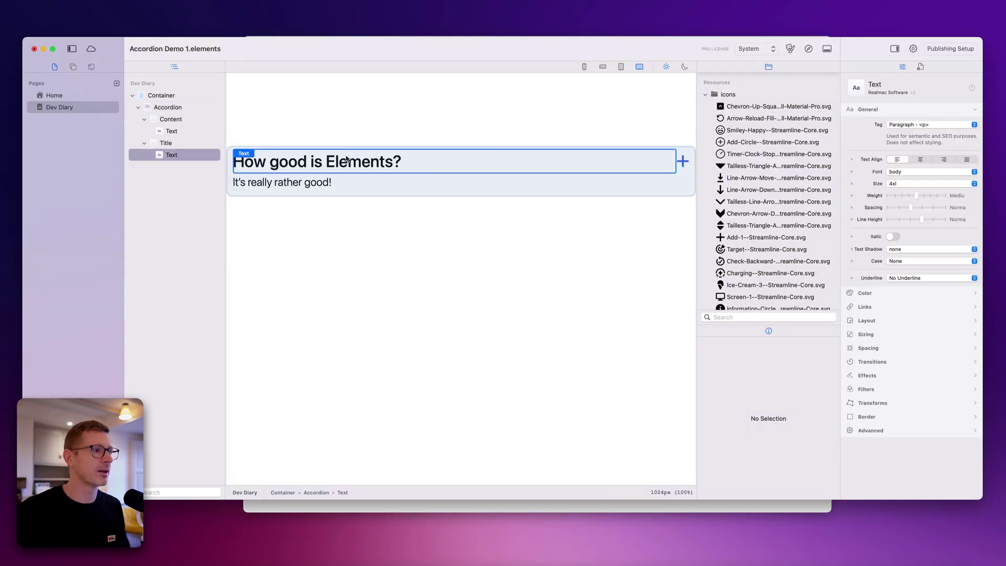
pyautogui.keyDown('shift'); pyautogui.click(241, 182); pyautogui.keyUp('shift')
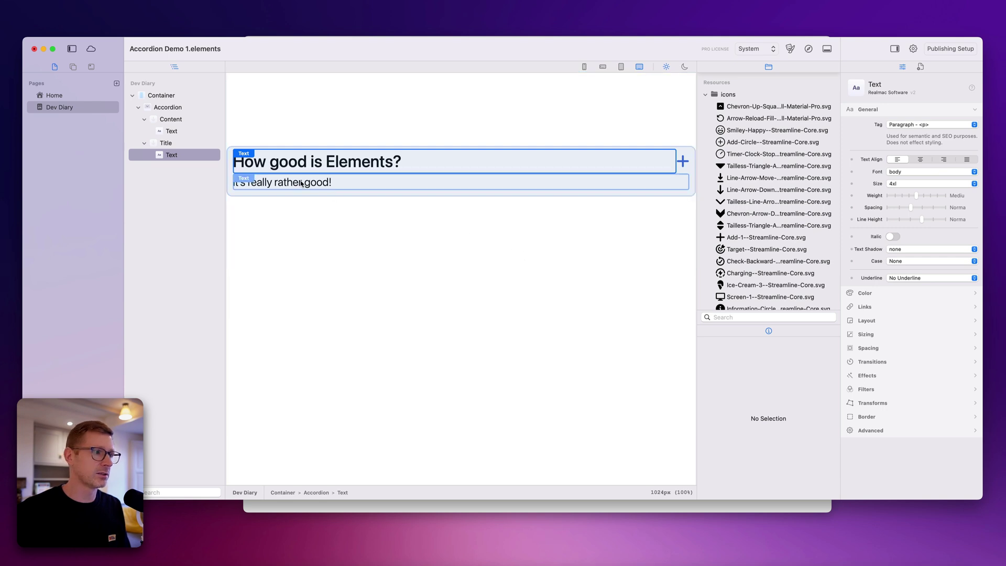
pyautogui.click(880, 297)
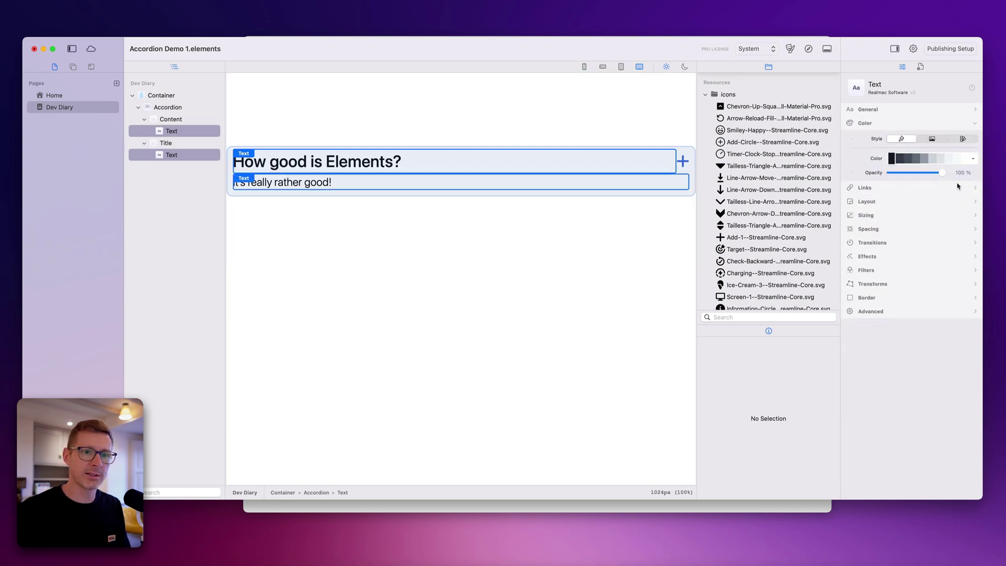
pyautogui.click(972, 160)
pyautogui.write('bl;ie')
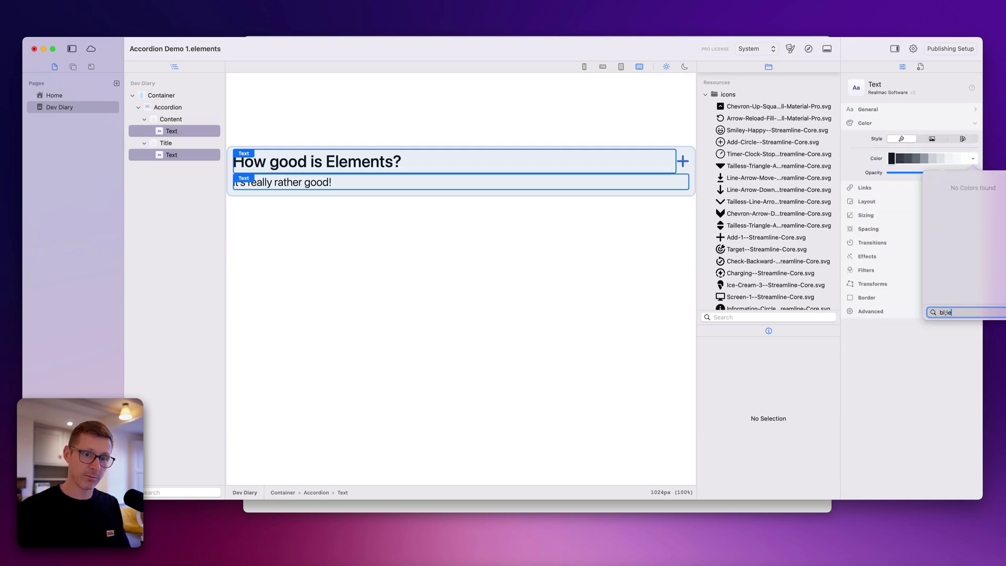
pyautogui.press('BackSpace')
pyautogui.press('BackSpace')
pyautogui.press('BackSpace')
pyautogui.write('ue')
pyautogui.press('Return')
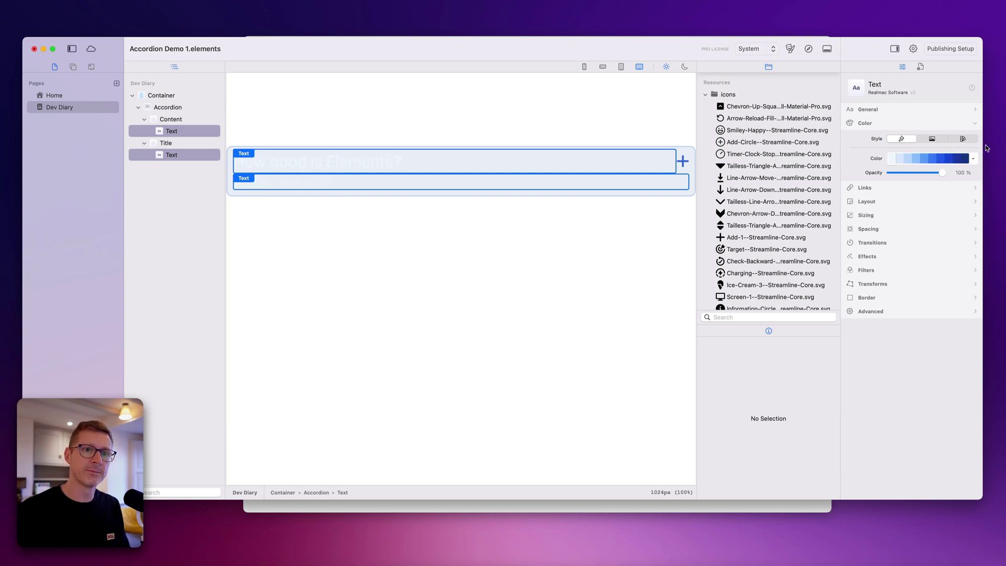
pyautogui.click(964, 159)
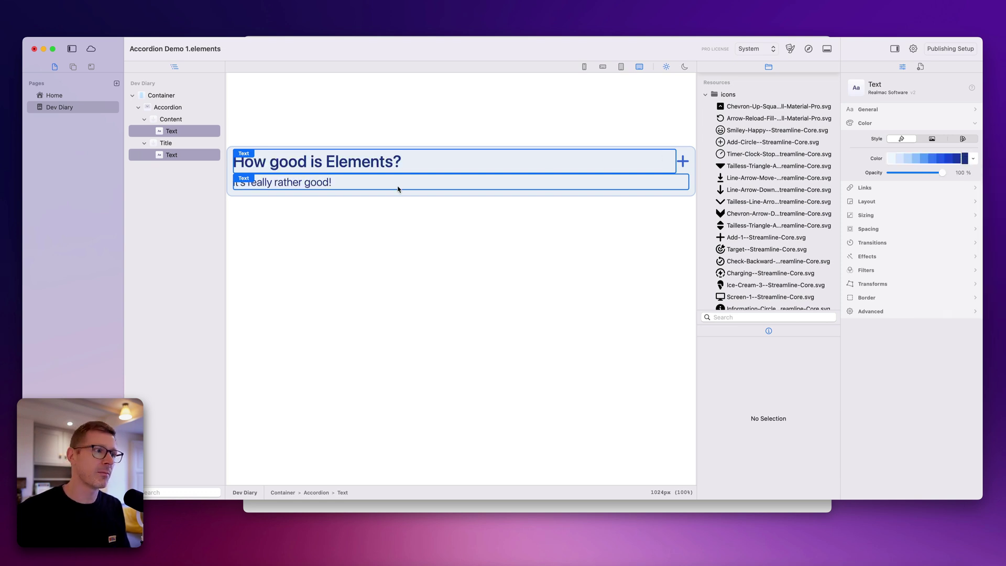
# Try a lighter blue on the accordion's content text, restore the dark blue, and set its color opacity to 60%
pyautogui.click(380, 187)
pyautogui.click(366, 186)
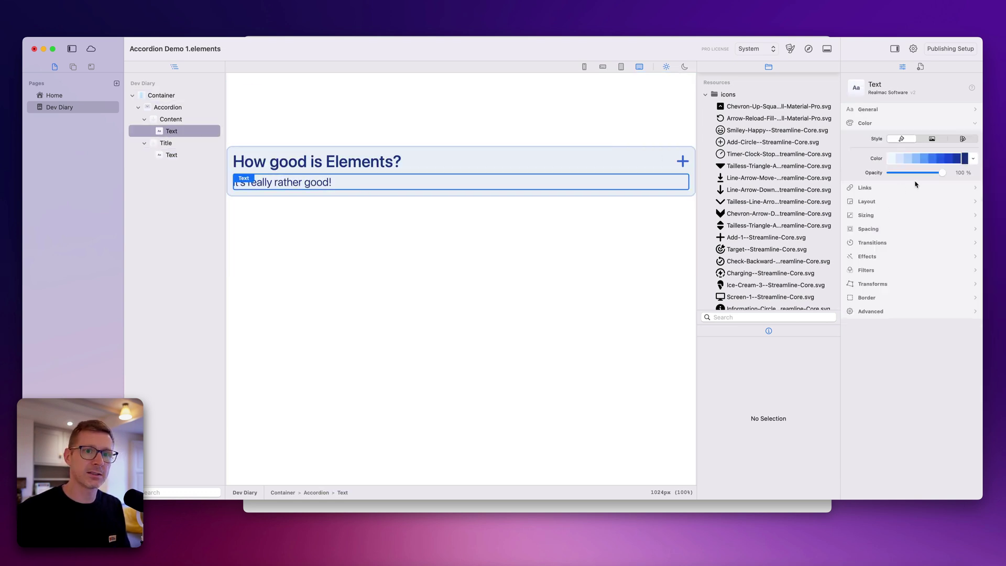
pyautogui.click(948, 159)
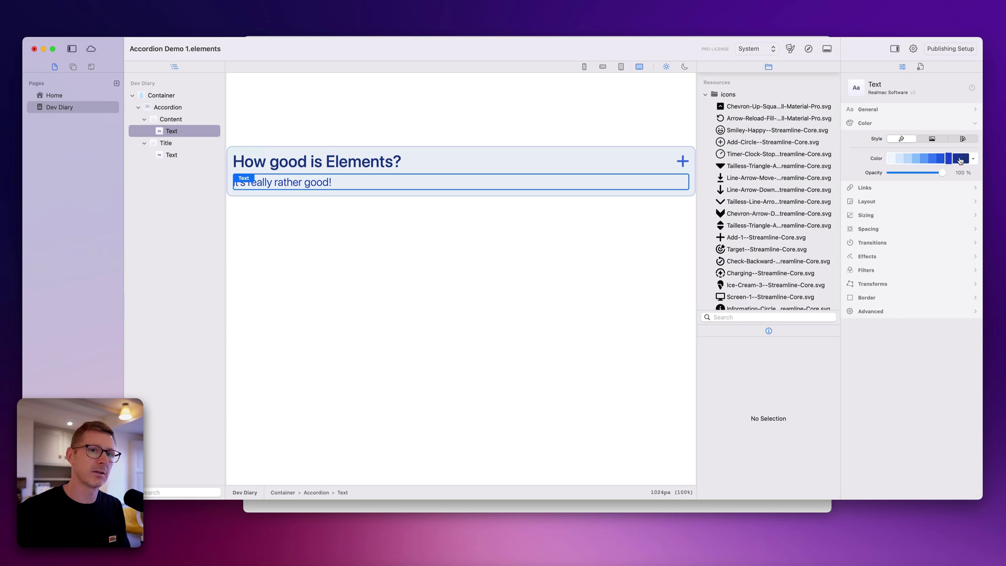
pyautogui.click(962, 159)
pyautogui.moveTo(942, 173); pyautogui.dragTo(925, 173)
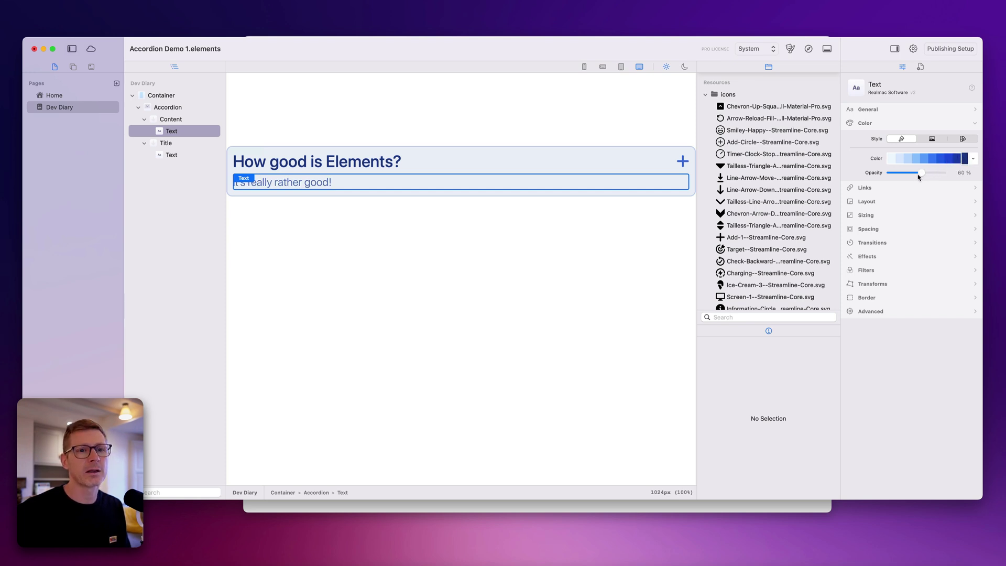
# Set the accordion title text's size to 3xl and preview the page in the browser
pyautogui.click(343, 160)
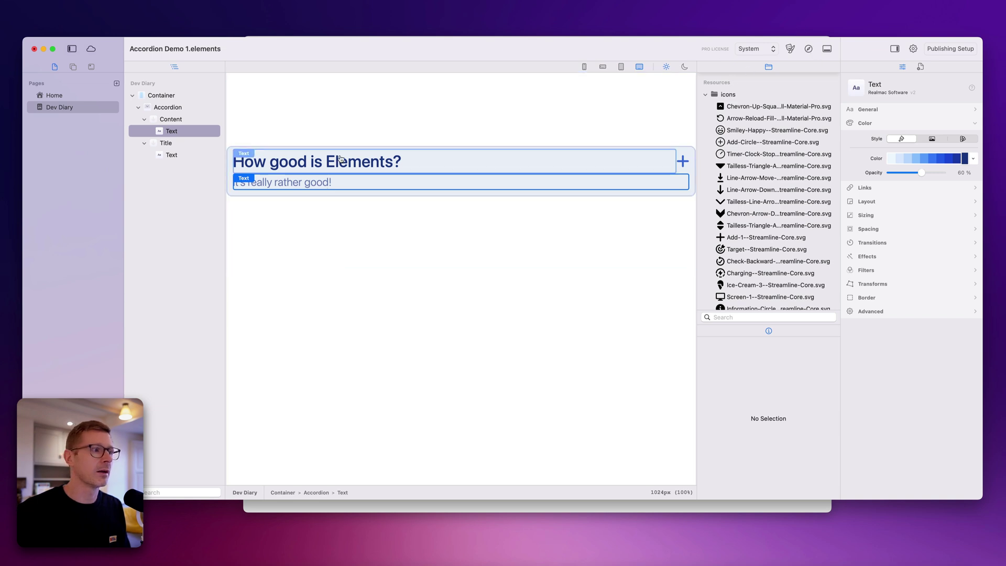
pyautogui.click(900, 183)
pyautogui.click(899, 174)
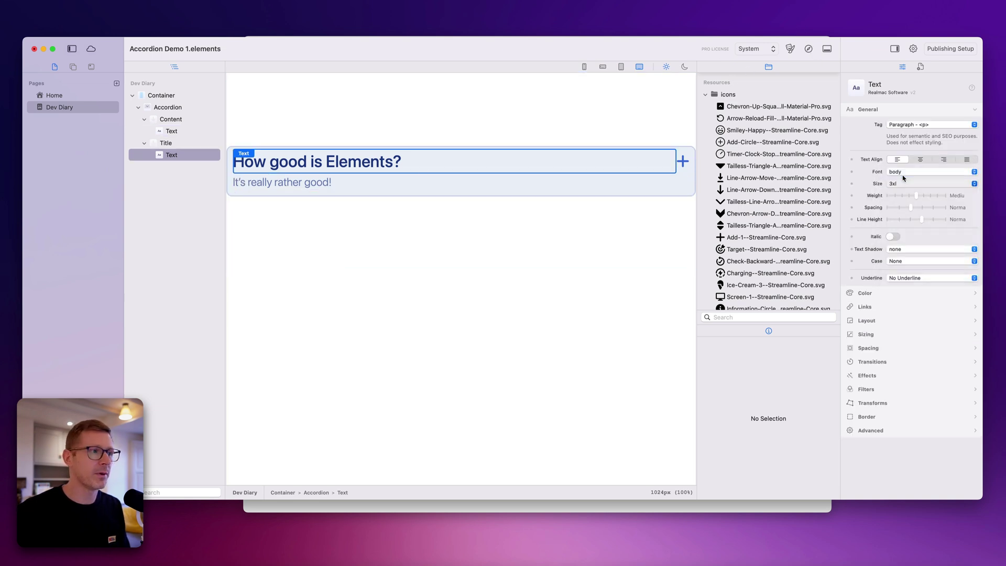
pyautogui.click(809, 48)
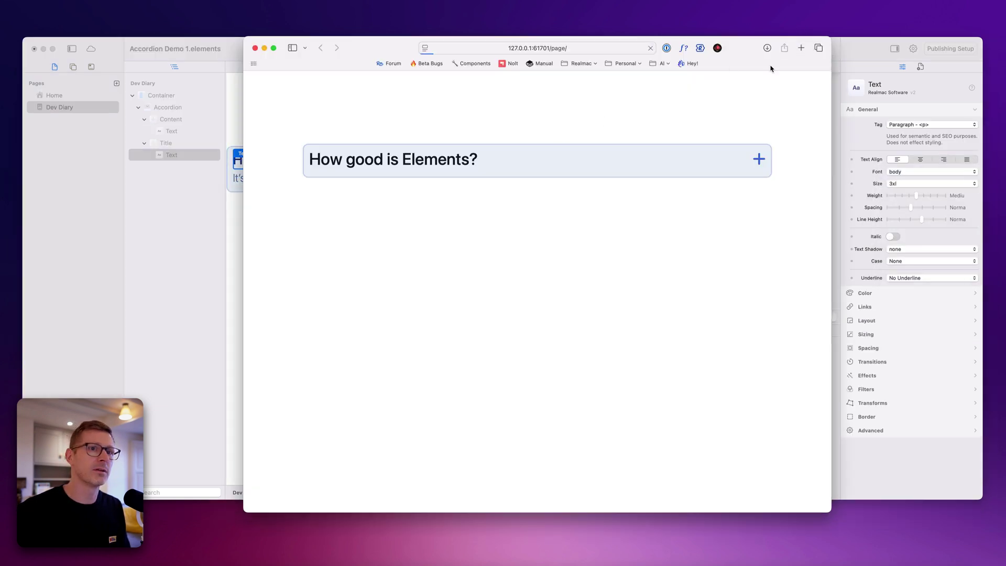
# Toggle the accordion open and closed repeatedly in the browser preview to check the title, content and rotating icon
pyautogui.click(759, 158)
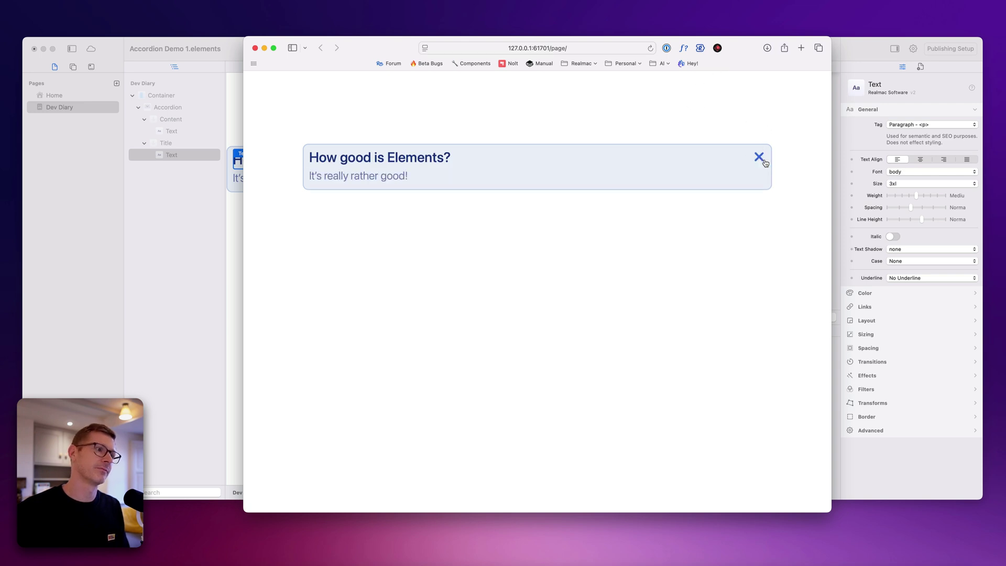
pyautogui.click(761, 160)
pyautogui.click(758, 161)
pyautogui.click(759, 159)
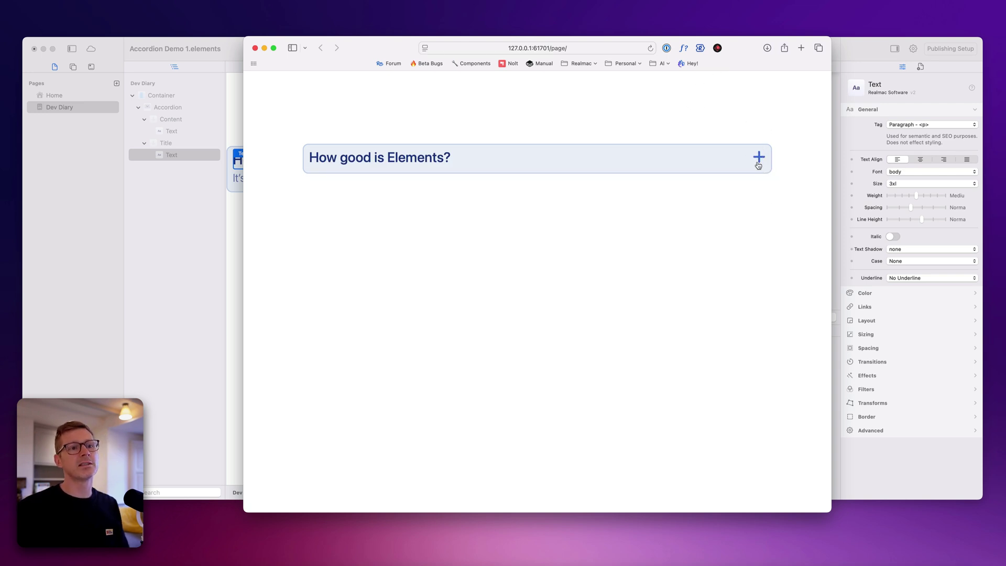
pyautogui.click(759, 158)
pyautogui.click(759, 158)
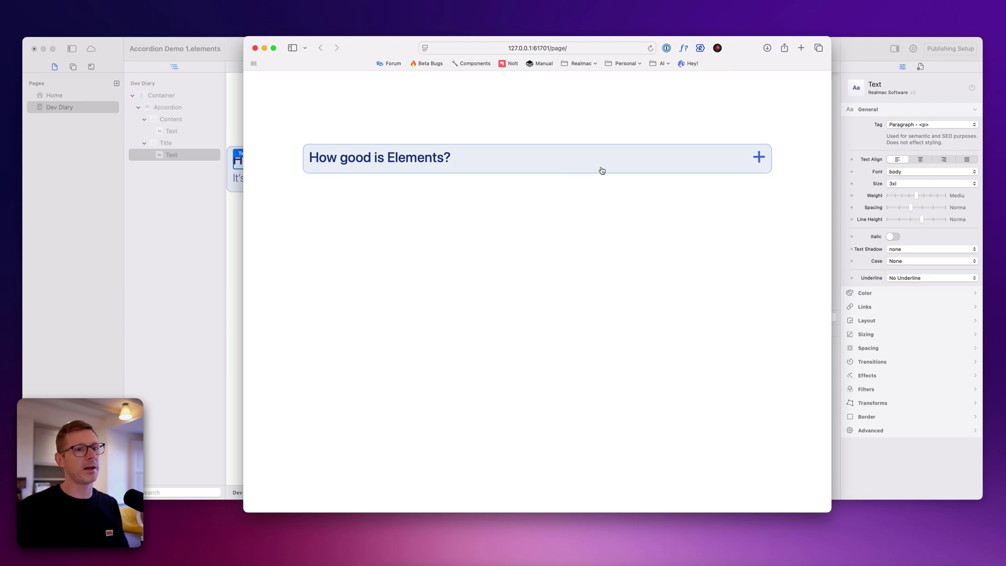
pyautogui.click(758, 160)
pyautogui.press('super+Tab')
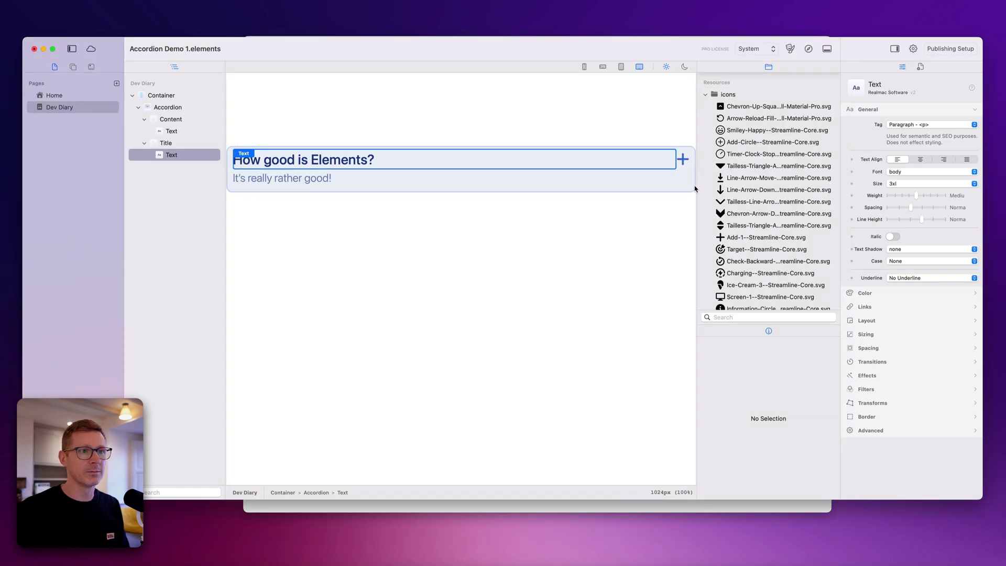
# Set the radius of all four corners of the accordion's border to none
pyautogui.click(691, 170)
pyautogui.click(917, 436)
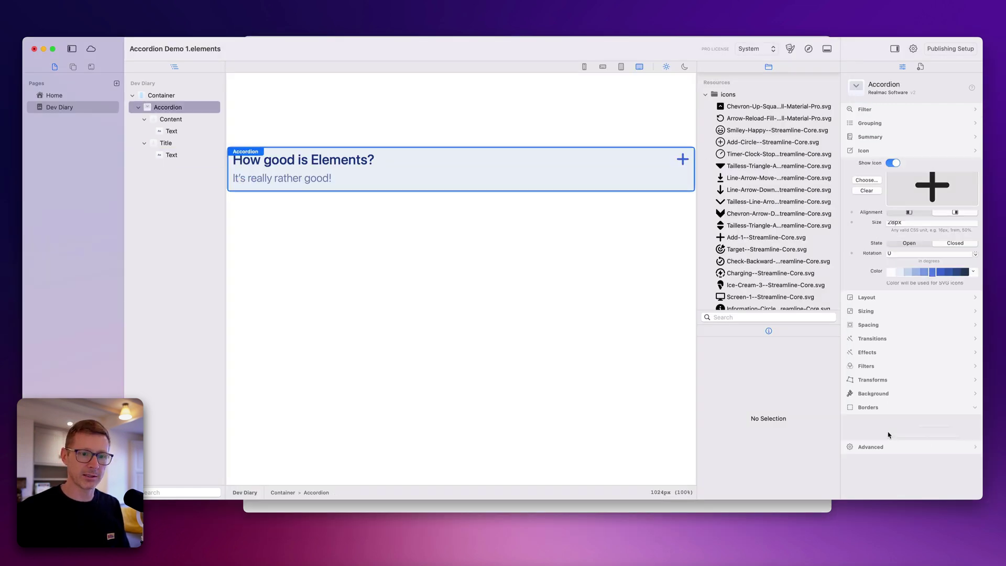
pyautogui.click(911, 406)
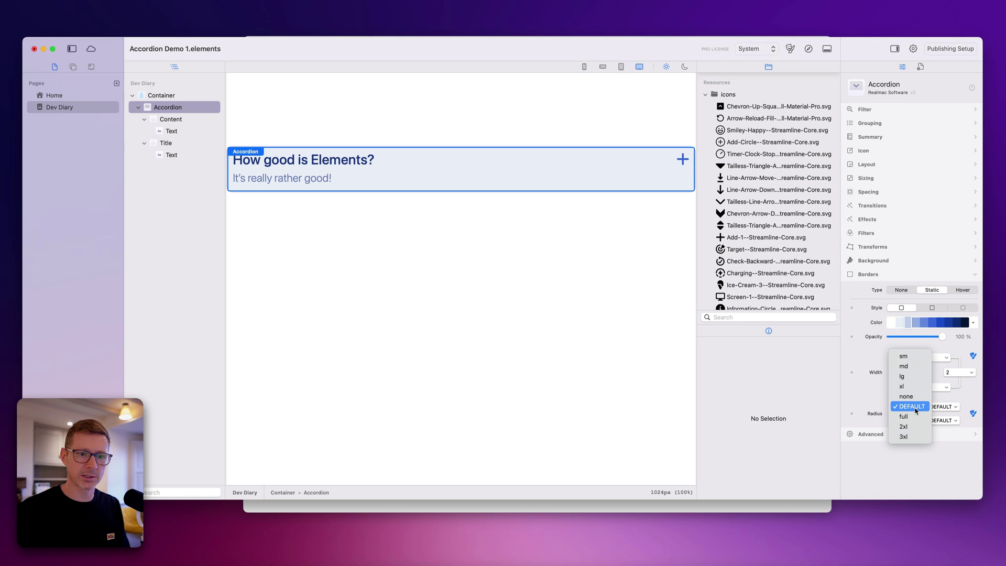
pyautogui.click(909, 397)
pyautogui.click(951, 407)
pyautogui.click(938, 396)
pyautogui.click(907, 420)
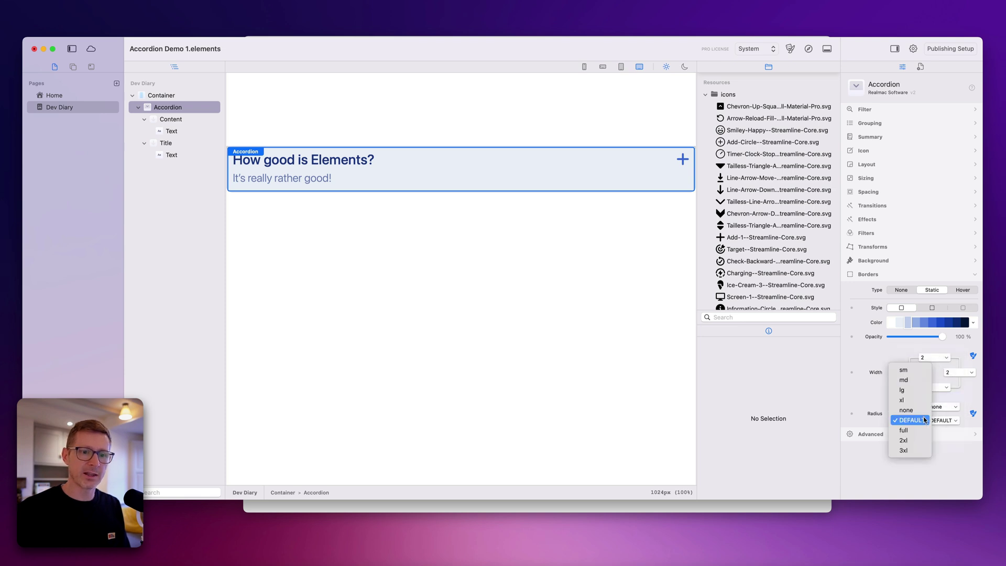
pyautogui.click(902, 410)
pyautogui.click(943, 420)
pyautogui.click(938, 410)
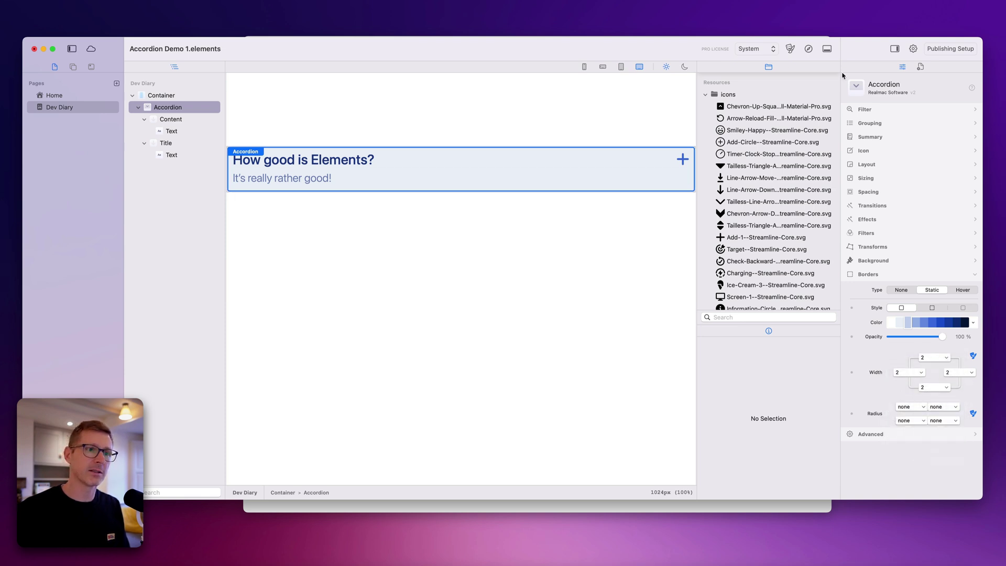
# Preview the page in the browser and toggle the accordion to check its square corners
pyautogui.click(811, 49)
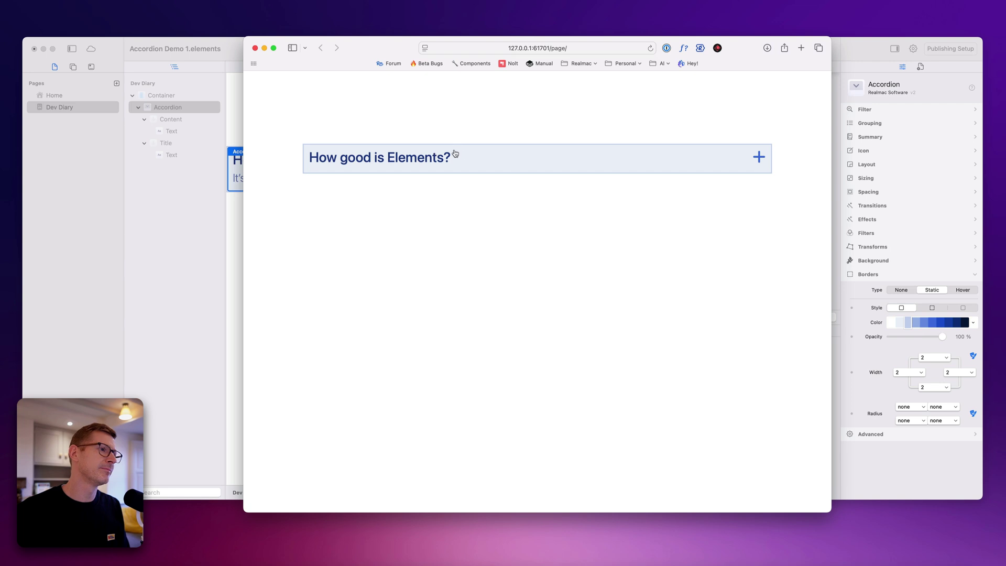
pyautogui.click(411, 152)
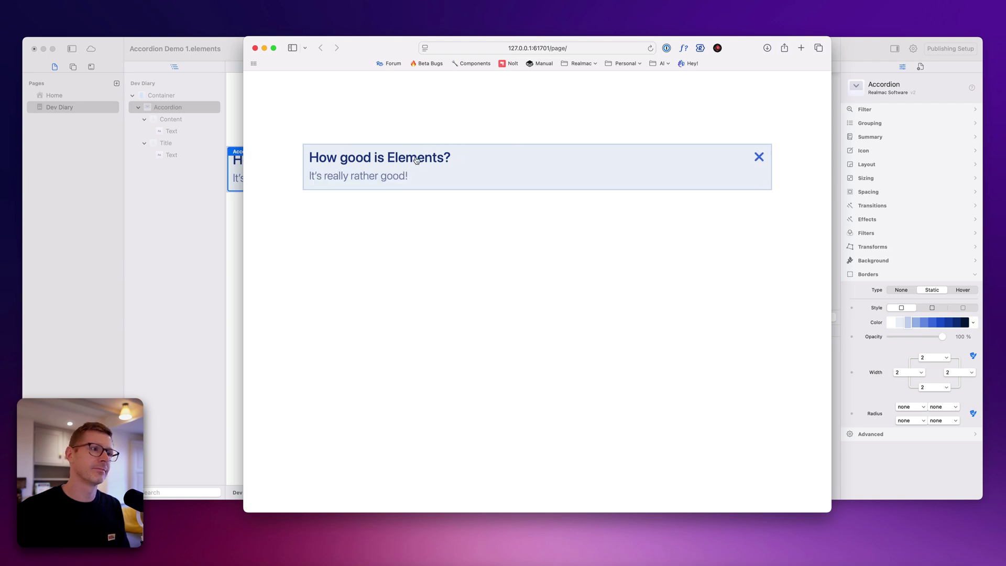
pyautogui.click(413, 158)
pyautogui.press('super+Tab')
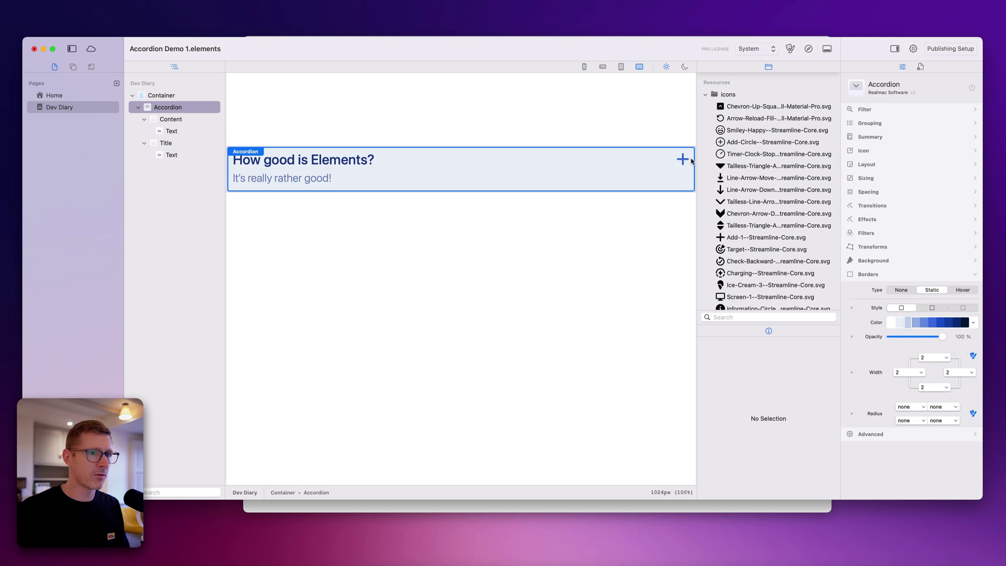
# Duplicate the accordion and toggle both copies in the browser preview
pyautogui.press('super+d')
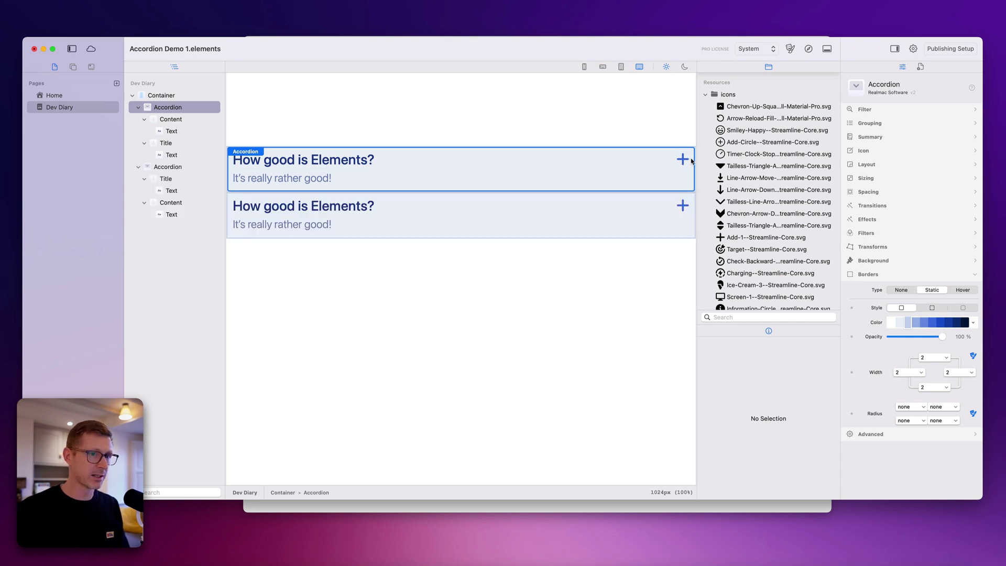
pyautogui.click(808, 49)
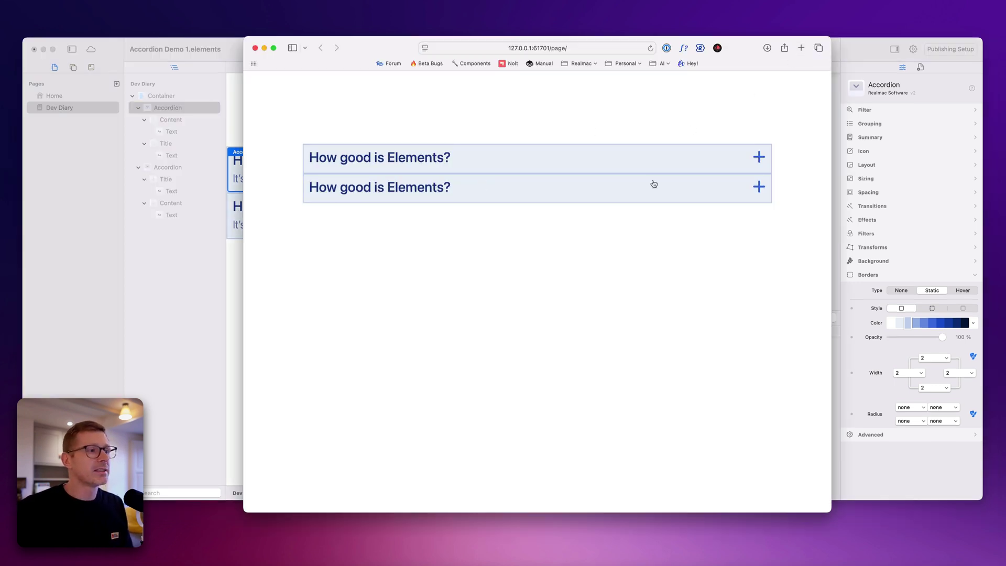
pyautogui.click(759, 187)
pyautogui.click(759, 187)
pyautogui.click(759, 157)
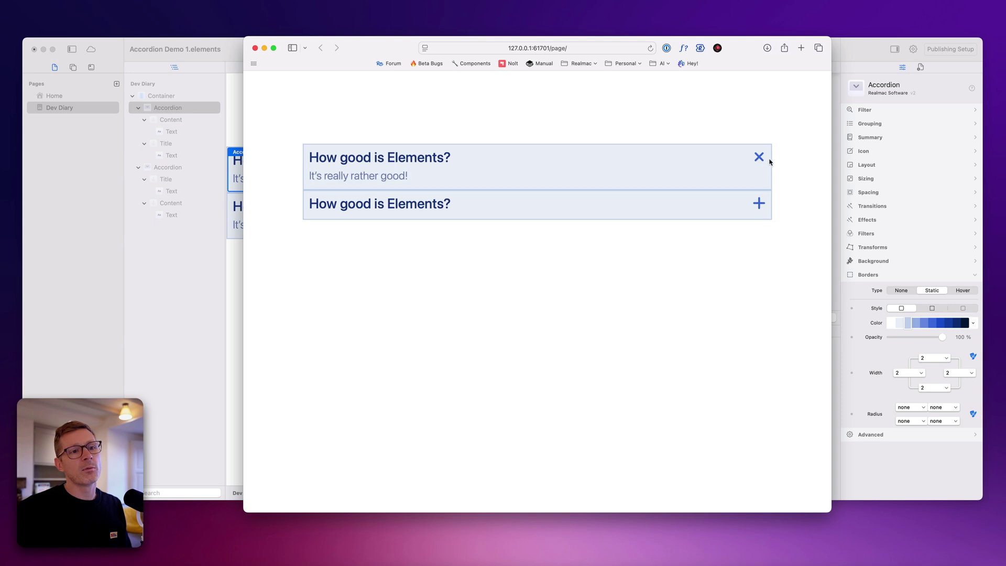
pyautogui.click(762, 159)
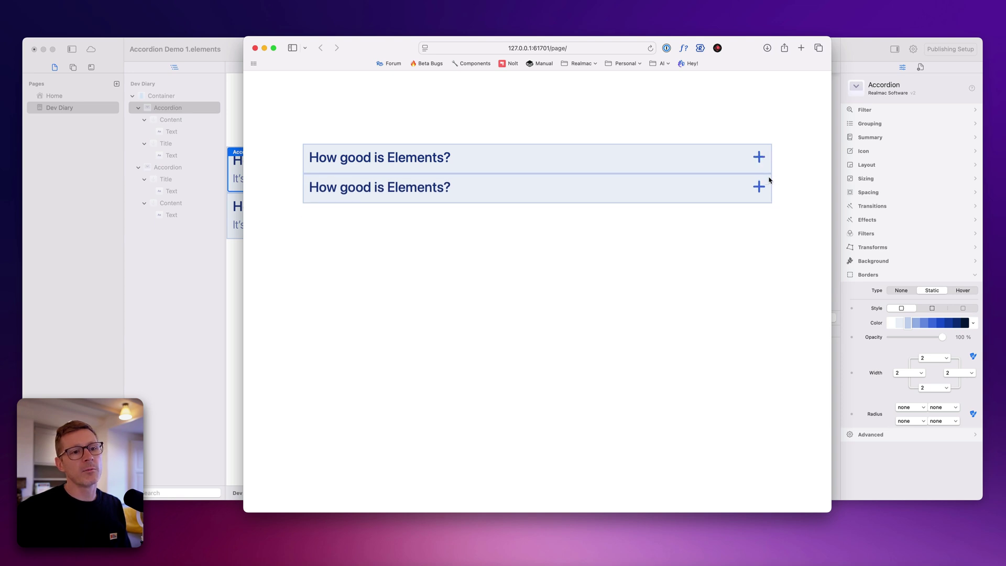
pyautogui.click(849, 64)
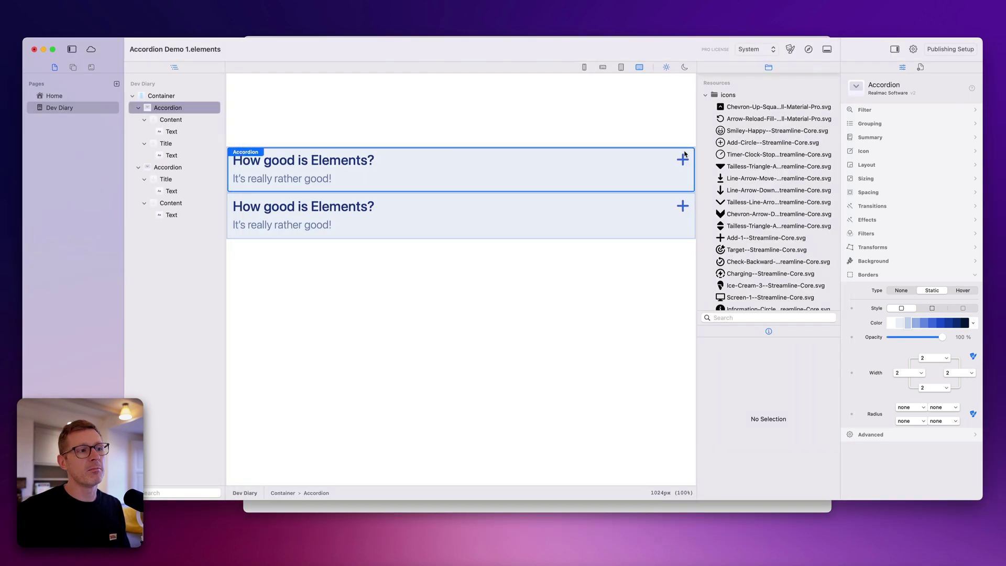
# Set the second accordion's top border width to 0 and preview the page in the browser
pyautogui.click(692, 198)
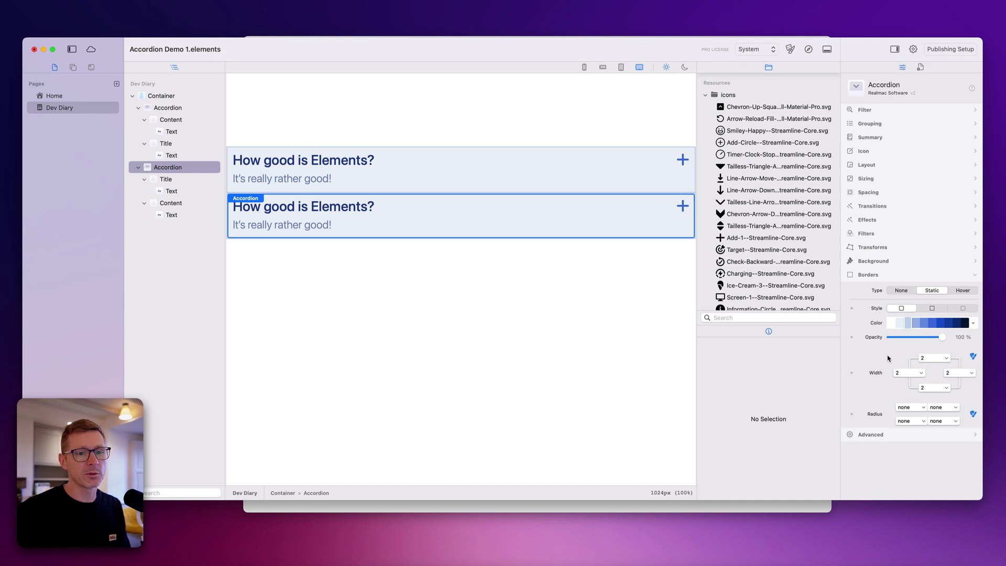
pyautogui.click(934, 361)
pyautogui.click(930, 337)
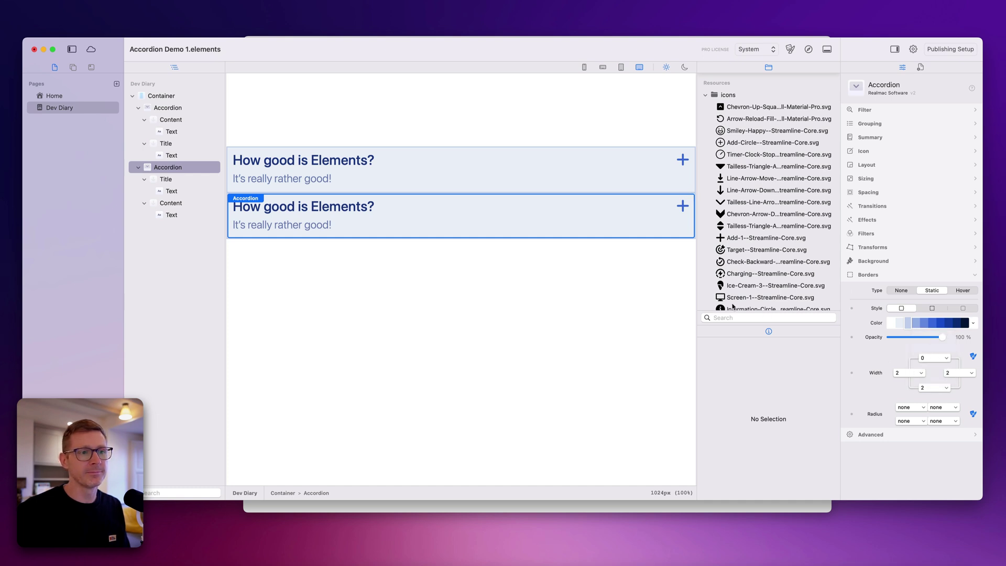
pyautogui.click(809, 50)
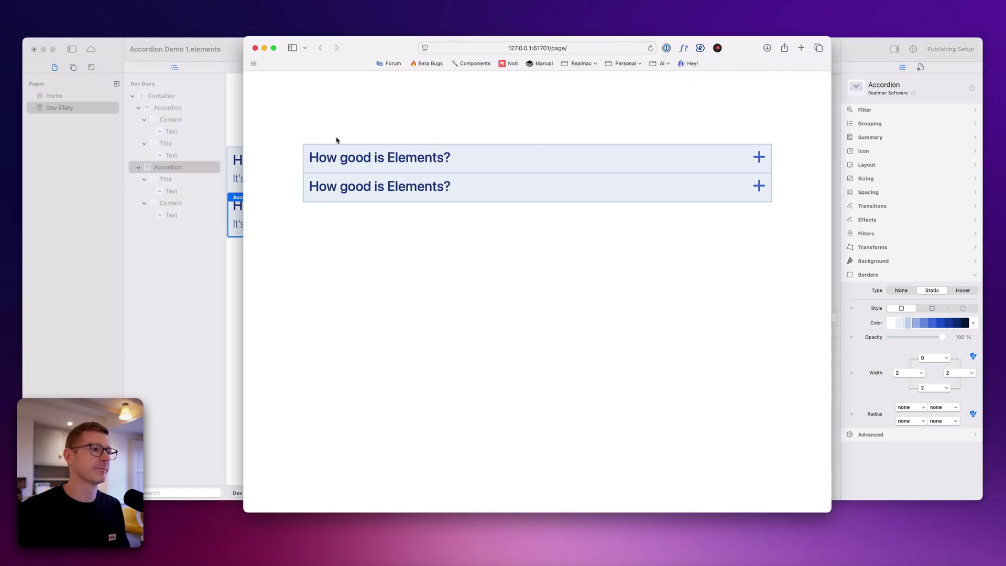
# Open the two accordions alternately in the browser preview to check the shared border and the grouped opening behavior
pyautogui.click(715, 192)
pyautogui.click(709, 157)
pyautogui.click(709, 159)
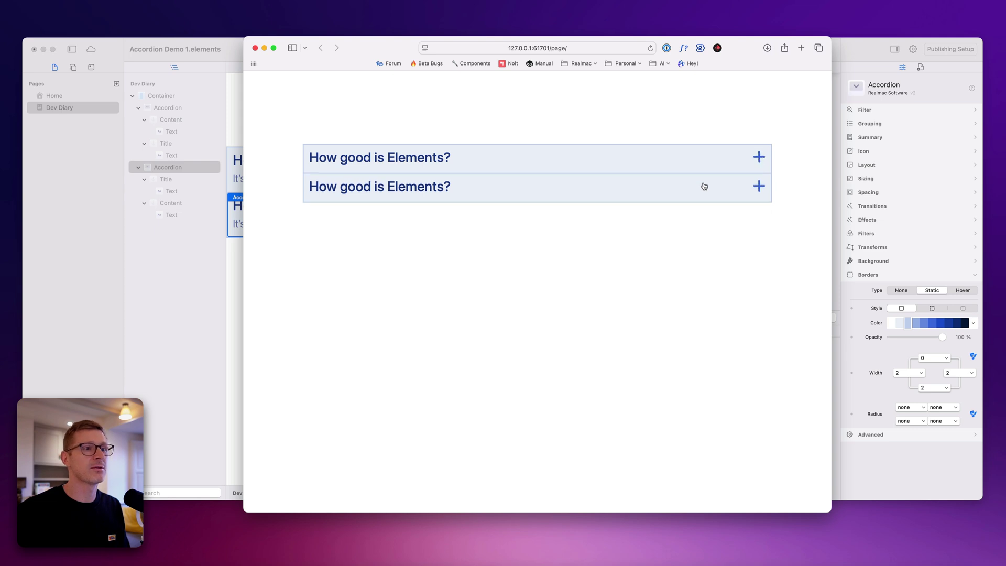
pyautogui.click(702, 186)
pyautogui.click(687, 156)
pyautogui.click(702, 167)
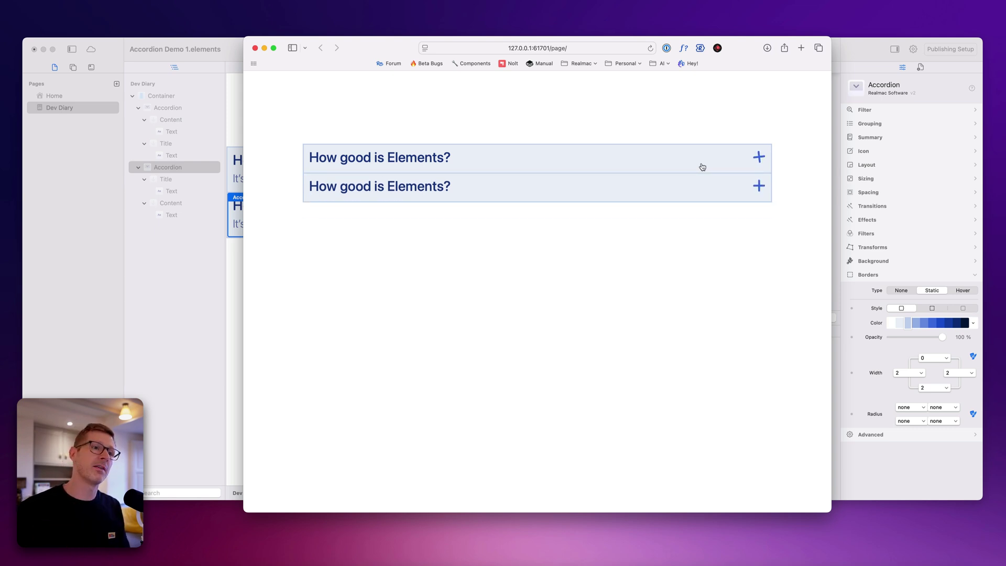
pyautogui.click(702, 167)
pyautogui.click(697, 206)
pyautogui.click(718, 165)
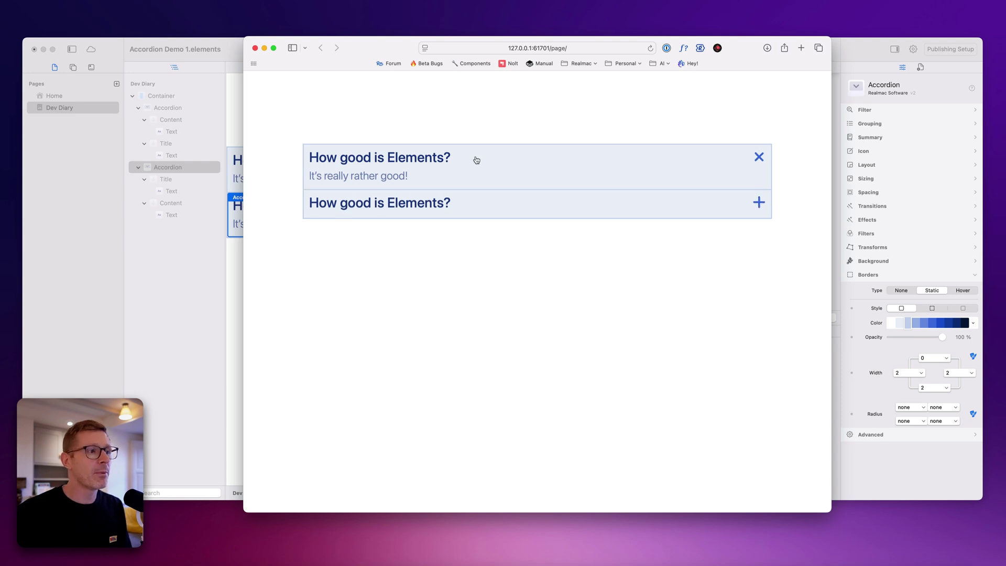
pyautogui.click(476, 209)
pyautogui.click(461, 164)
pyautogui.click(437, 205)
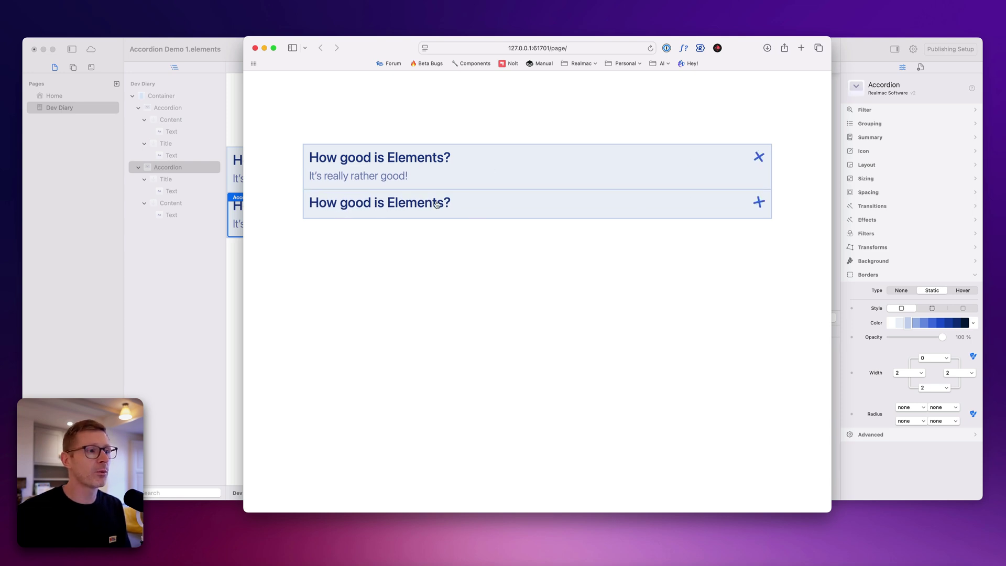
# Duplicate the second accordion to add a third one and preview the page in the browser
pyautogui.click(232, 152)
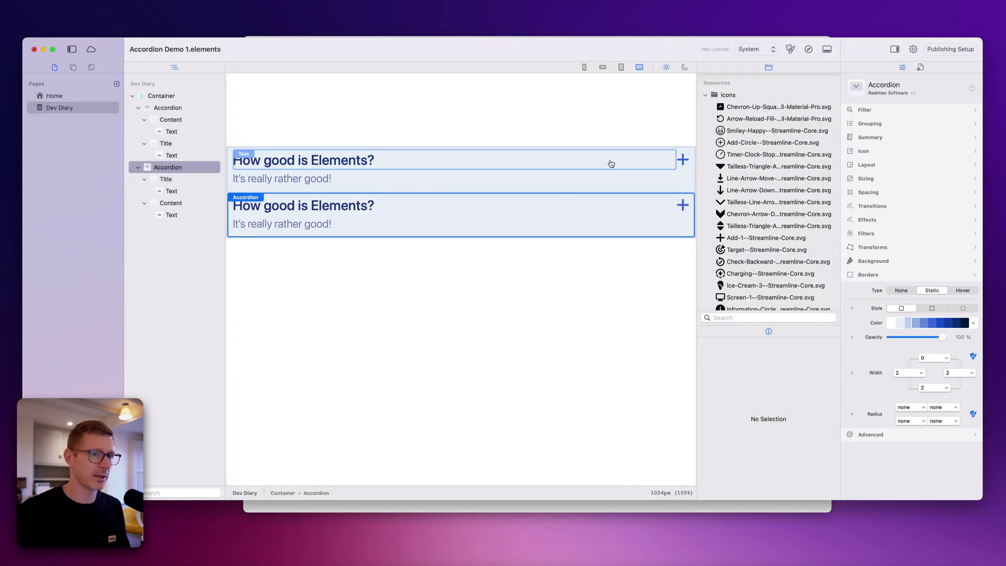
pyautogui.press('super+d')
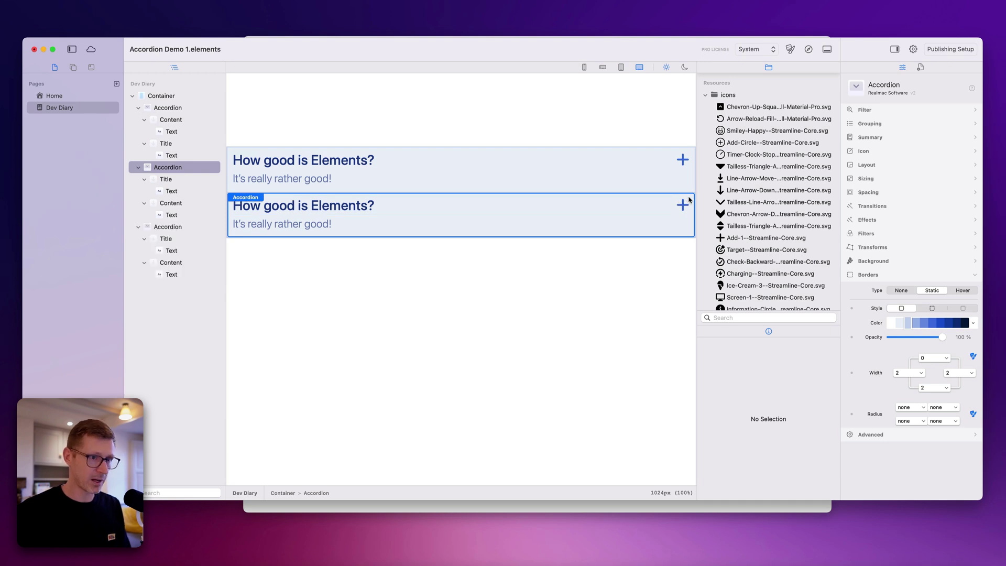
pyautogui.click(812, 49)
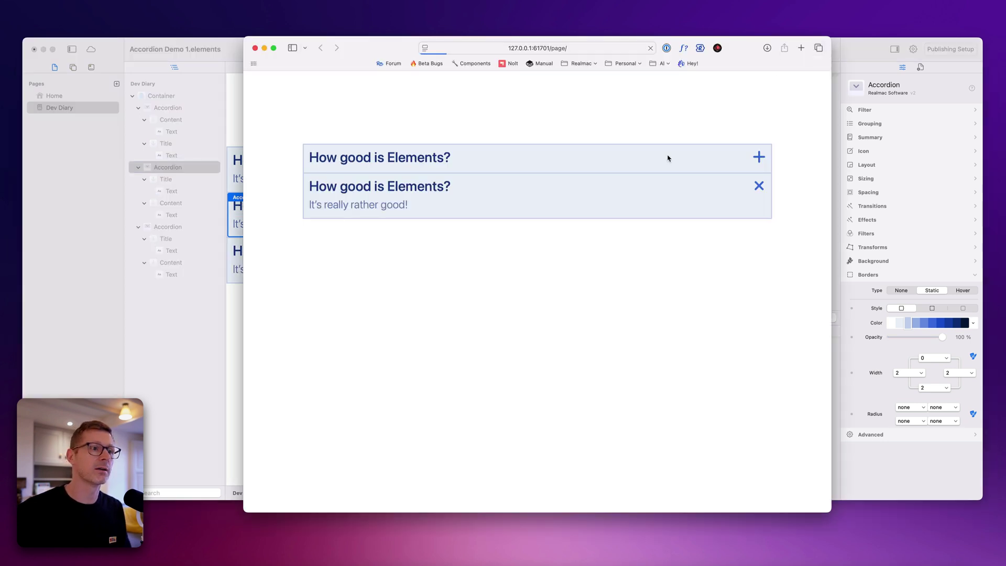
# Open the three stacked accordions in turn in the browser preview to check how opening one affects the others
pyautogui.click(447, 166)
pyautogui.click(503, 209)
pyautogui.click(517, 230)
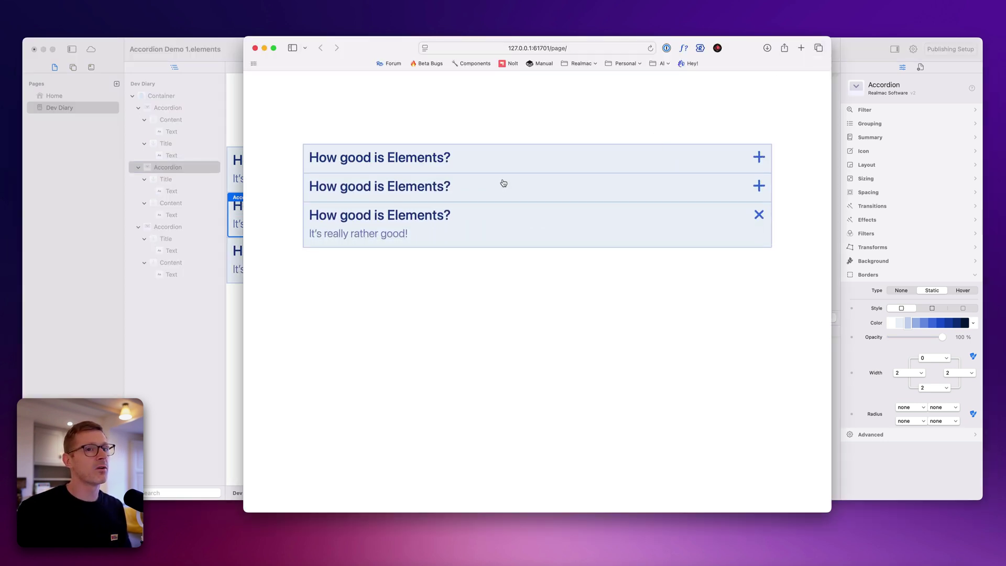
pyautogui.click(503, 184)
pyautogui.click(503, 157)
pyautogui.click(511, 203)
pyautogui.click(532, 236)
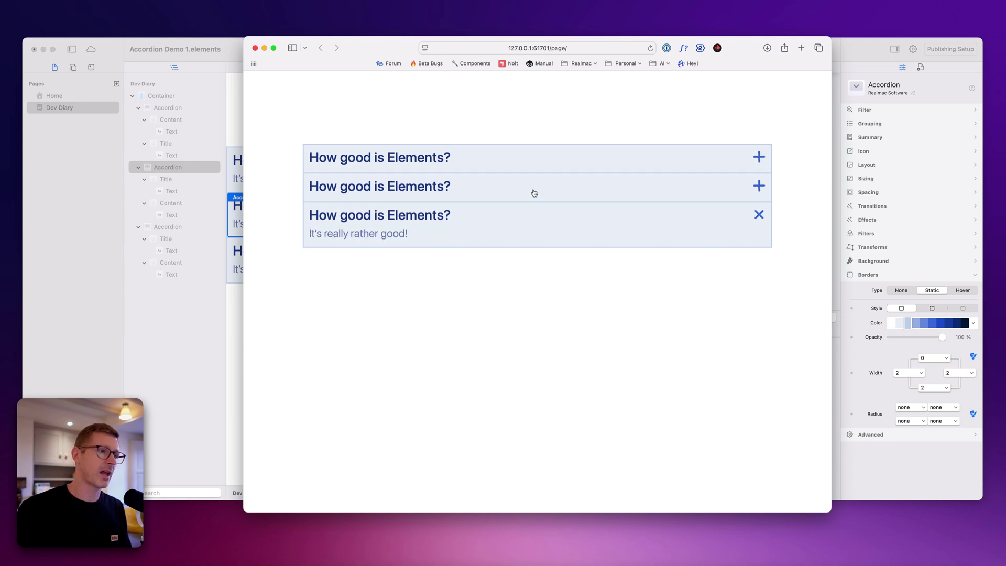
pyautogui.click(534, 190)
pyautogui.click(543, 160)
pyautogui.click(544, 164)
pyautogui.click(592, 194)
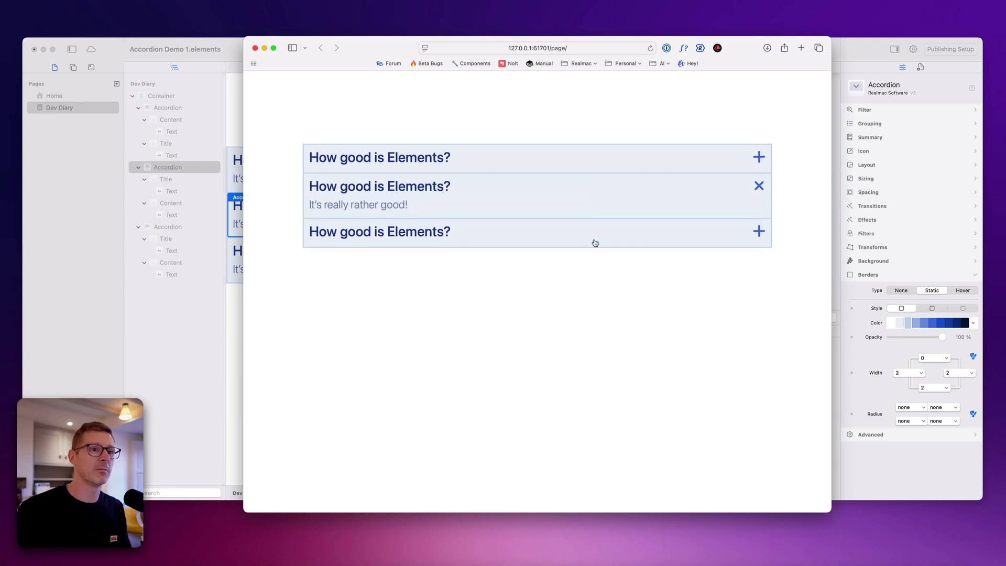
pyautogui.click(592, 240)
pyautogui.click(592, 183)
pyautogui.click(617, 158)
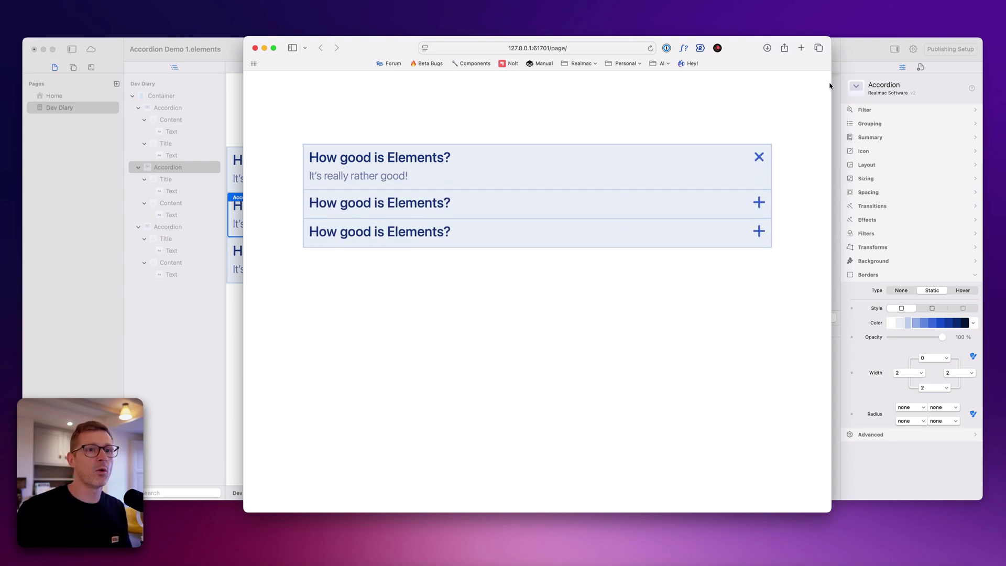
pyautogui.click(852, 54)
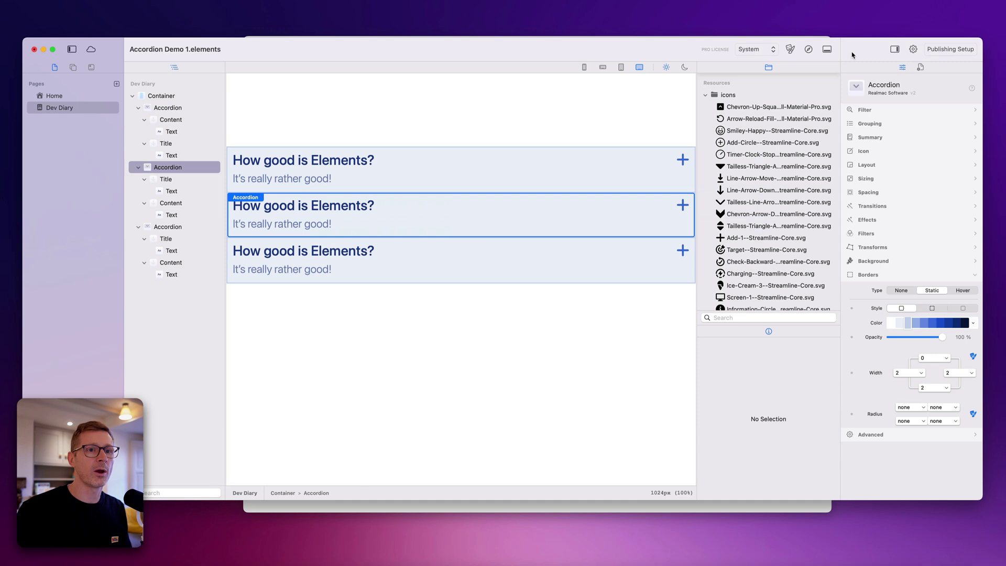
# Set the grouping of all three accordions to None and open the first one in the browser preview
pyautogui.keyDown('shift'); pyautogui.click(685, 162); pyautogui.keyUp('shift')
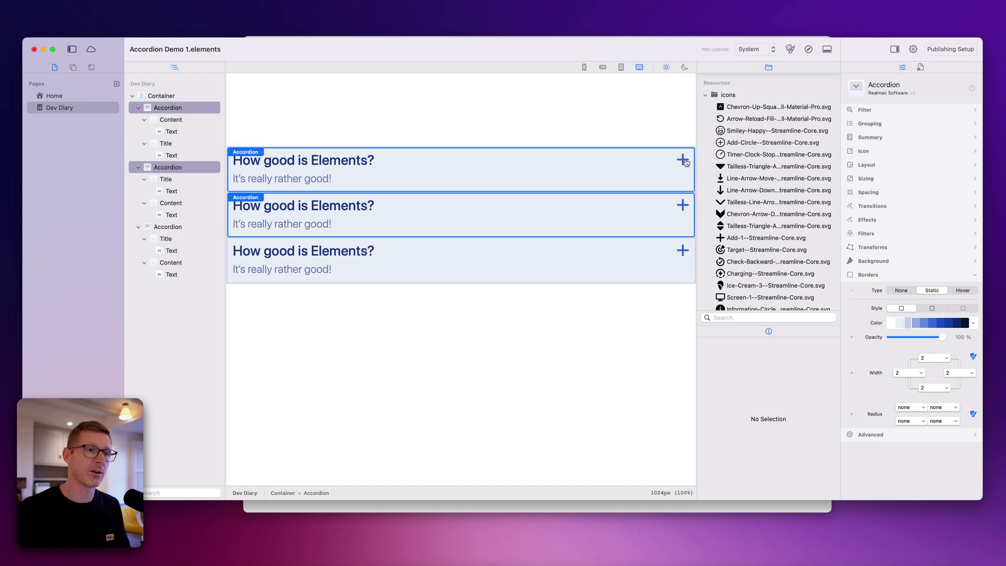
pyautogui.keyDown('shift'); pyautogui.click(682, 254); pyautogui.keyUp('shift')
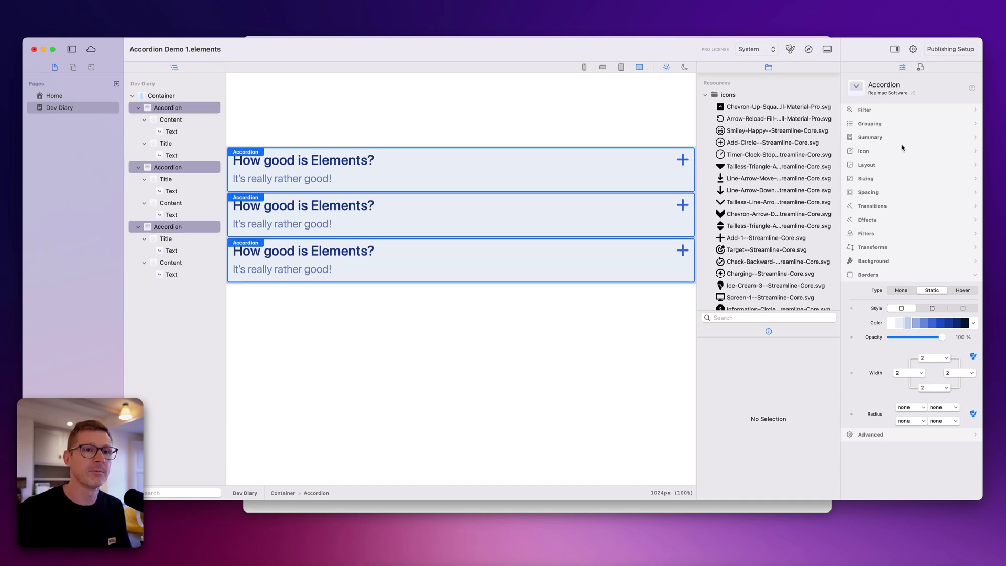
pyautogui.click(870, 124)
pyautogui.click(909, 142)
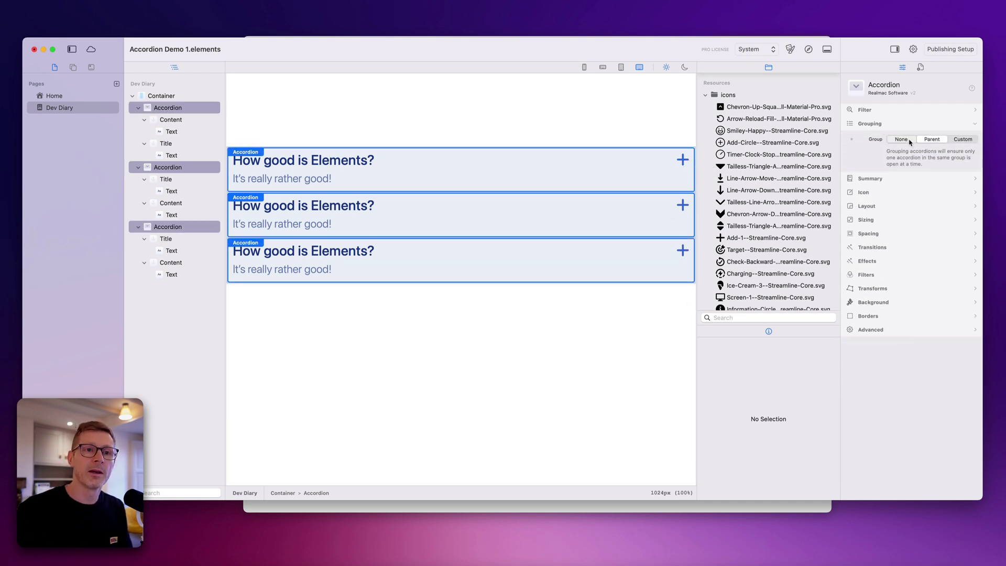
pyautogui.click(809, 49)
pyautogui.click(723, 154)
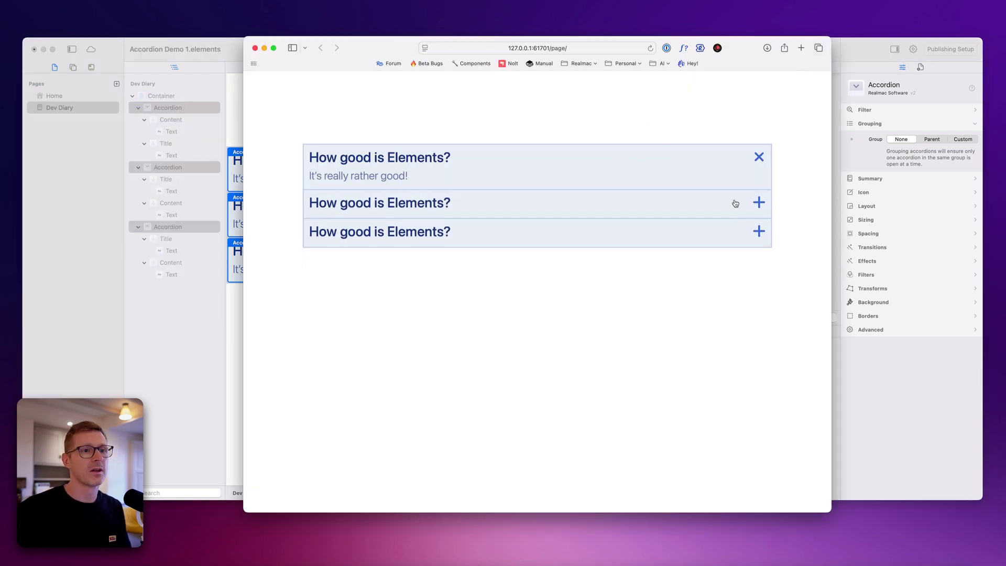
# Open and close the three ungrouped accordions in the browser preview to check that each one toggles independently
pyautogui.click(735, 204)
pyautogui.click(737, 257)
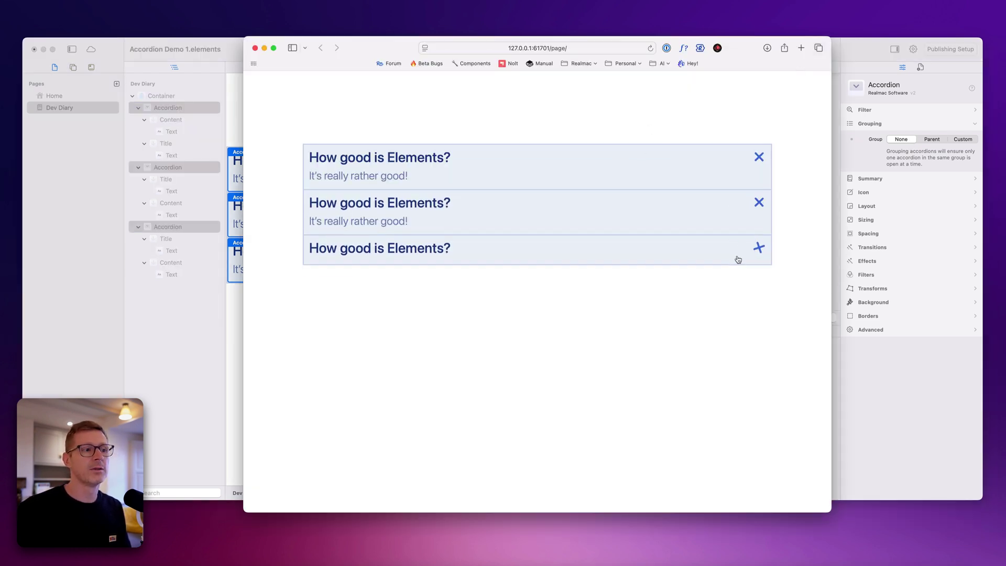
pyautogui.click(727, 205)
pyautogui.click(732, 166)
pyautogui.click(732, 182)
pyautogui.click(731, 161)
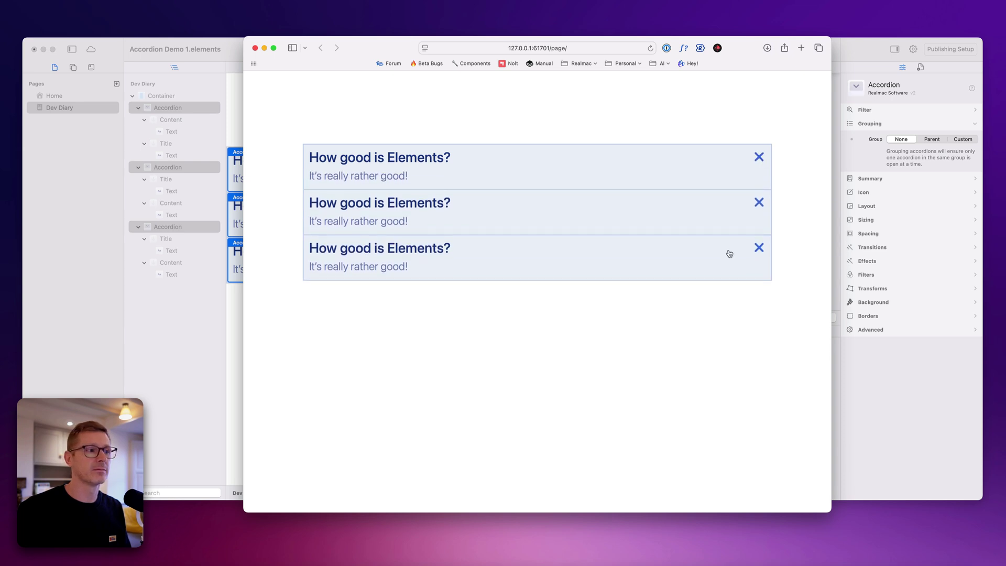
pyautogui.click(730, 254)
pyautogui.click(727, 199)
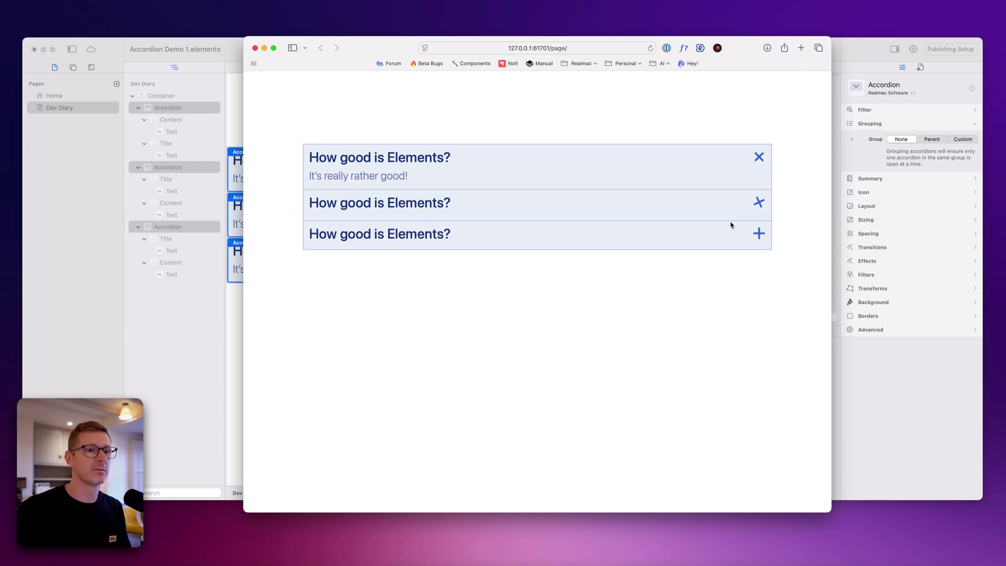
pyautogui.click(731, 226)
pyautogui.click(730, 256)
pyautogui.click(731, 201)
pyautogui.click(729, 155)
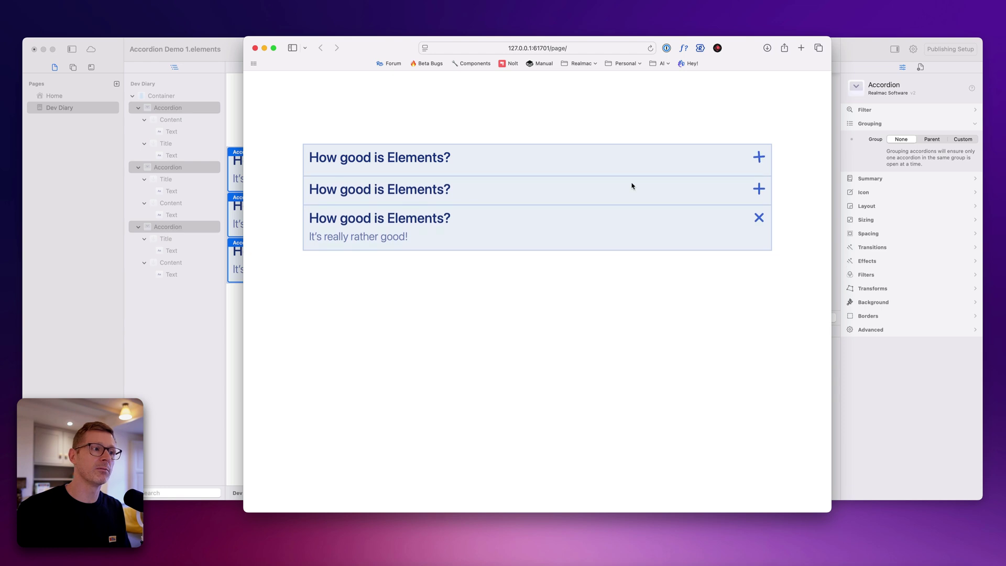
pyautogui.click(586, 215)
pyautogui.click(501, 184)
pyautogui.click(482, 157)
pyautogui.click(467, 245)
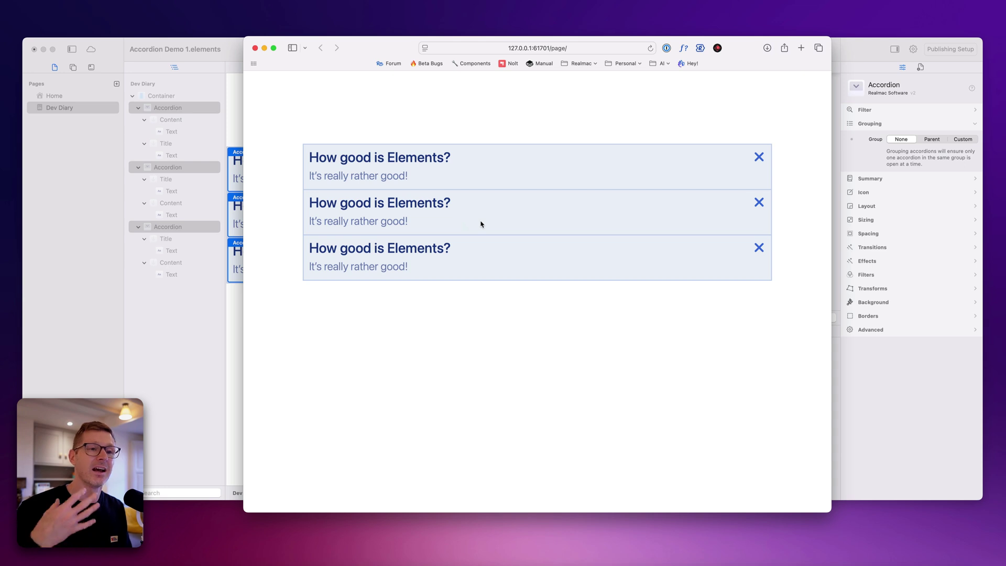
pyautogui.click(475, 202)
pyautogui.click(482, 232)
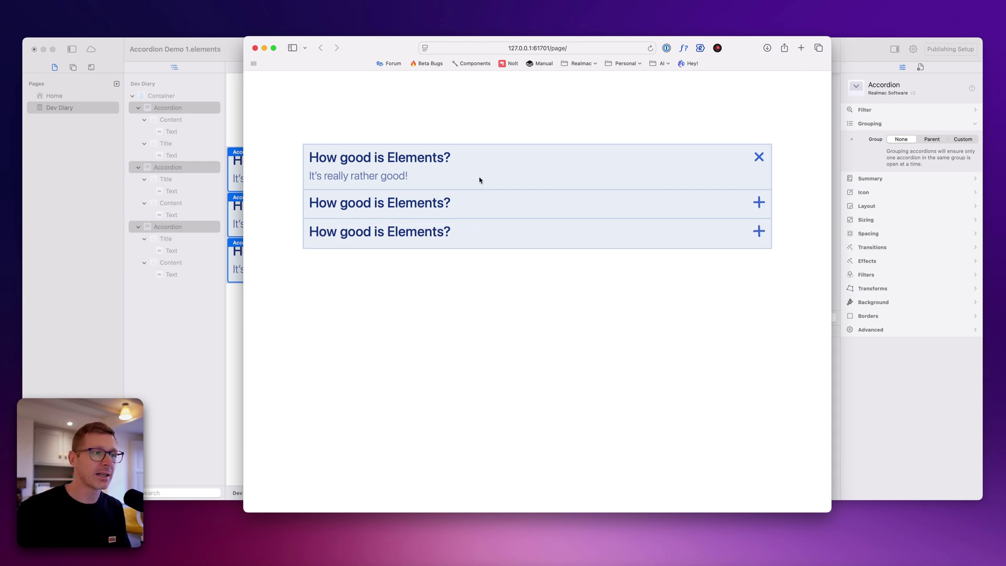
pyautogui.click(478, 158)
# Back in Elements, duplicate the container holding the three accordions and set both containers' vertical padding to 10
pyautogui.click(895, 393)
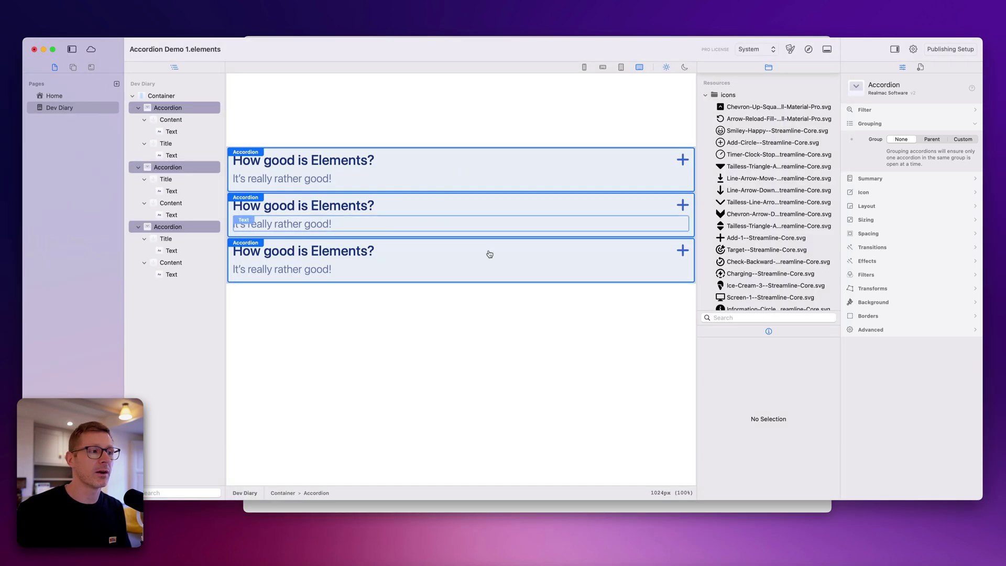
pyautogui.click(317, 131)
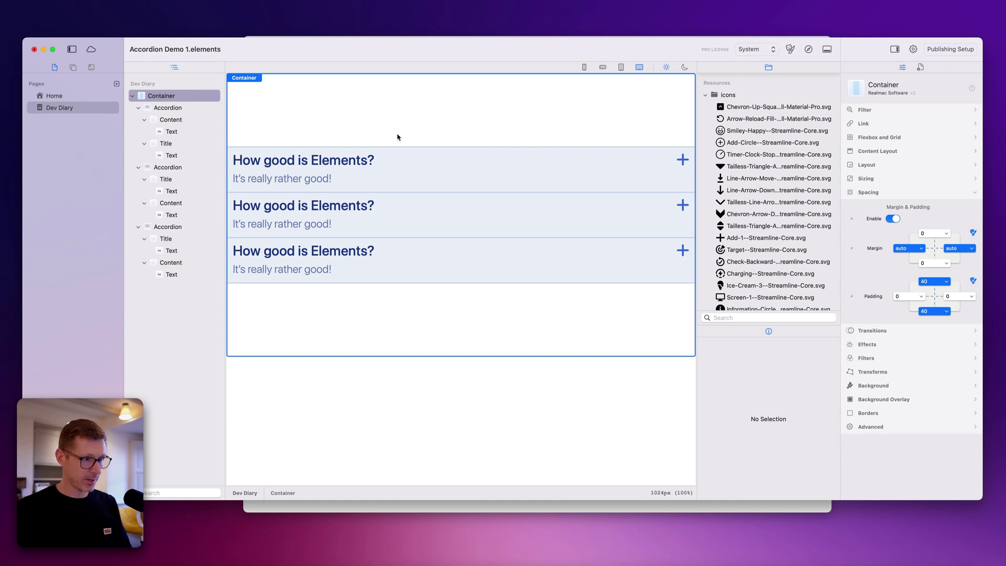
pyautogui.press('super+d')
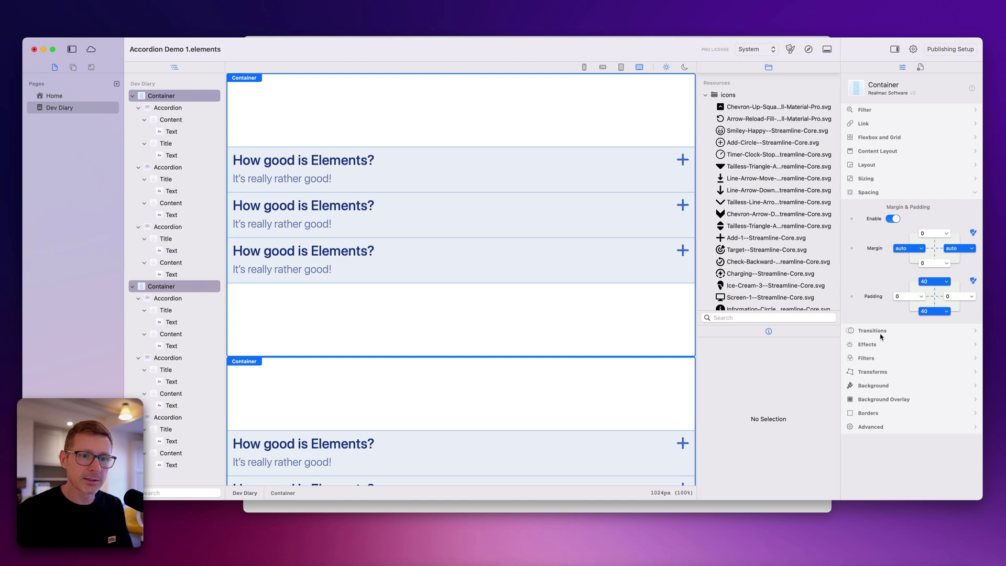
pyautogui.click(932, 280)
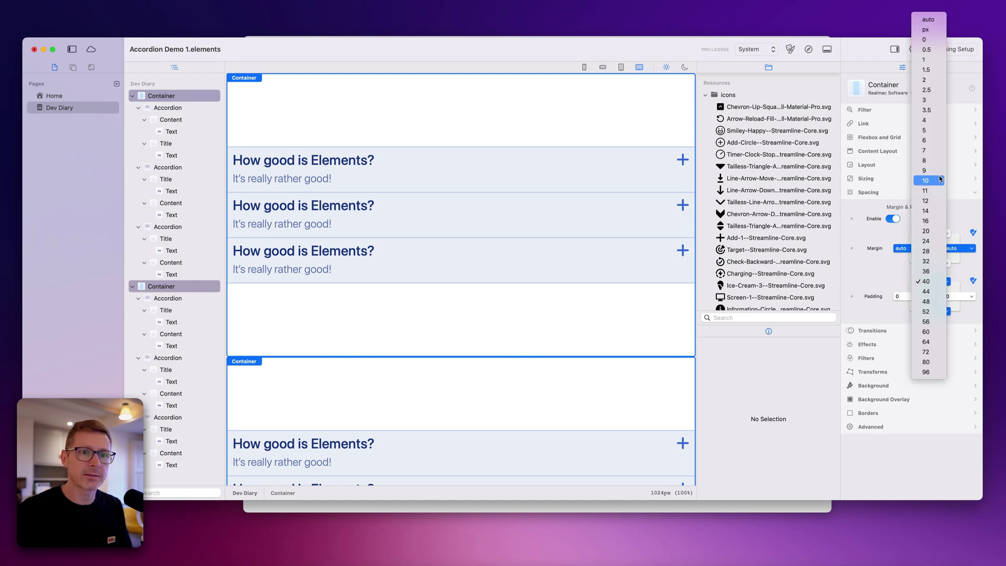
pyautogui.click(930, 187)
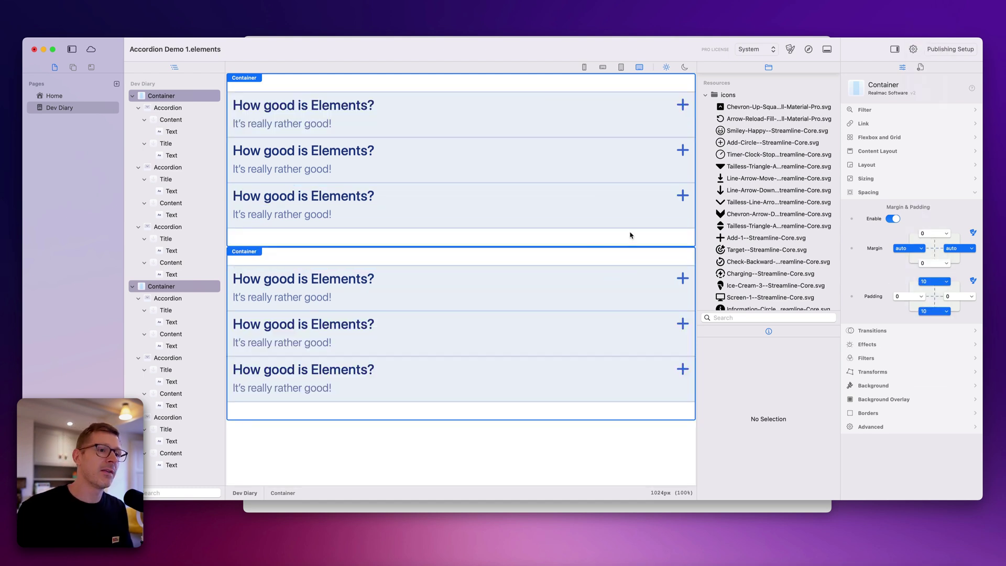
# Set the grouping of the first container's three accordions to Parent, then collapse and re-expand that container in the page outline
pyautogui.click(689, 191)
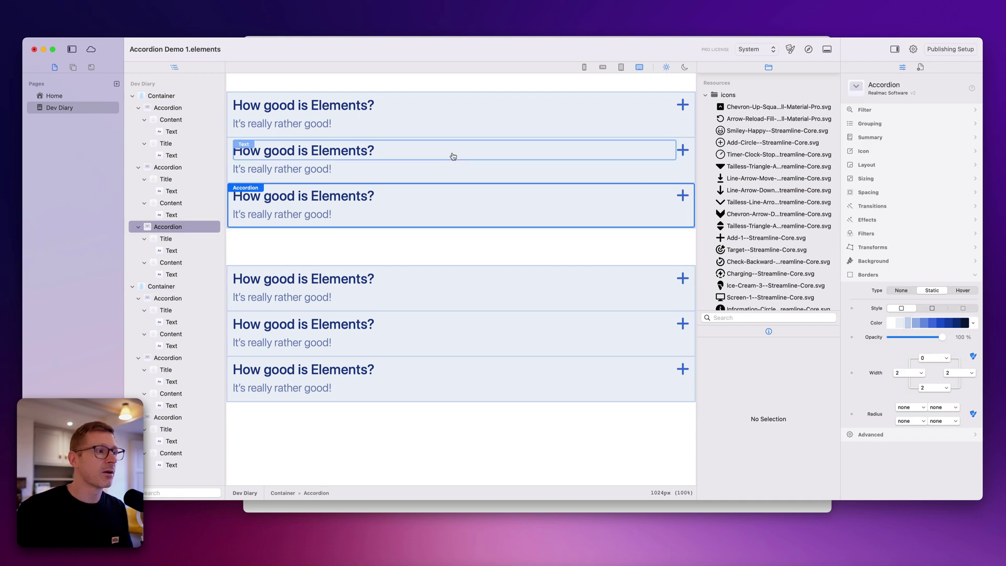
pyautogui.keyDown('shift'); pyautogui.click(688, 151); pyautogui.keyUp('shift')
pyautogui.keyDown('shift'); pyautogui.click(683, 110); pyautogui.keyUp('shift')
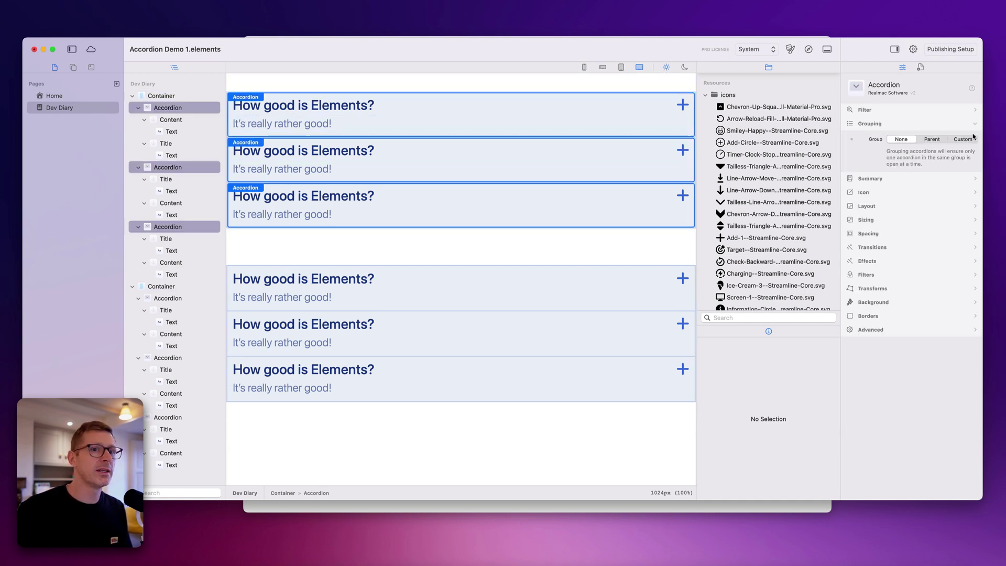
pyautogui.click(941, 138)
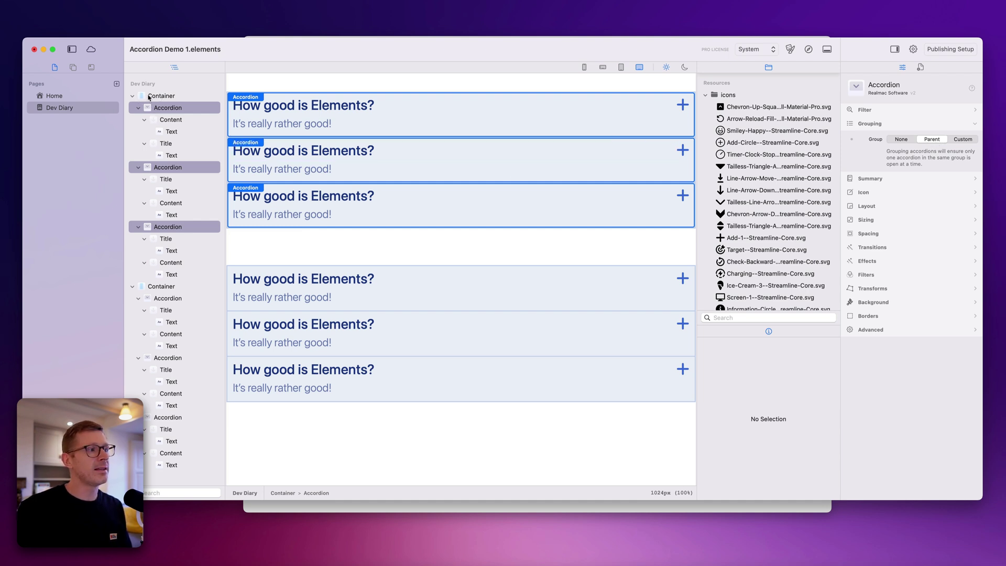
pyautogui.click(133, 97)
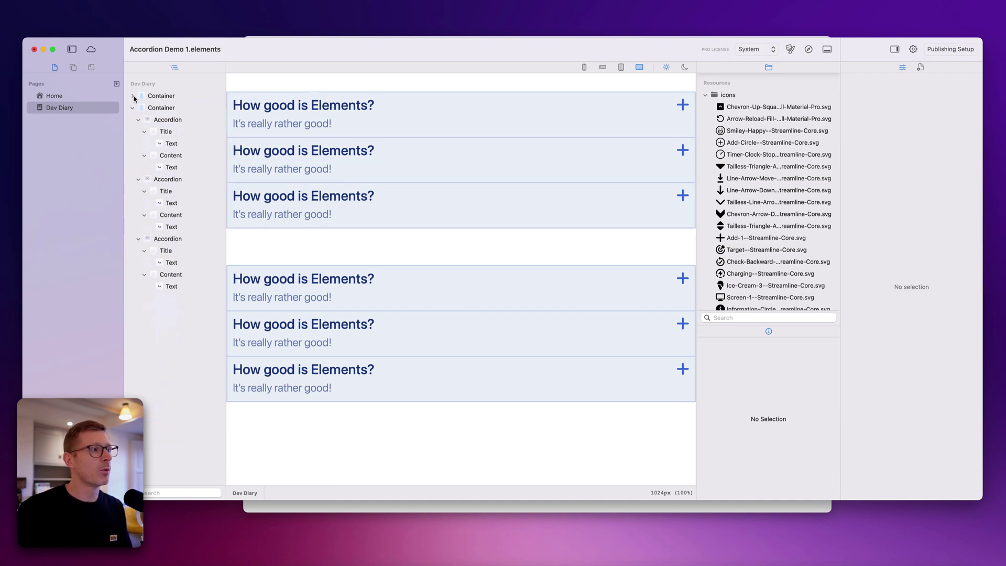
pyautogui.click(133, 97)
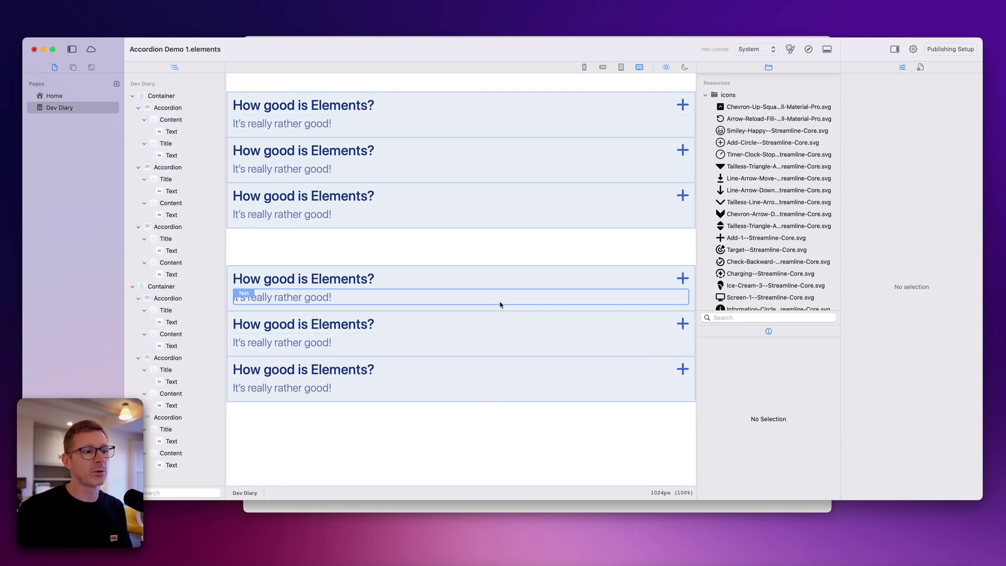
# Give the first container's three accordions a Custom grouping with the group ID "group-1"
pyautogui.click(685, 195)
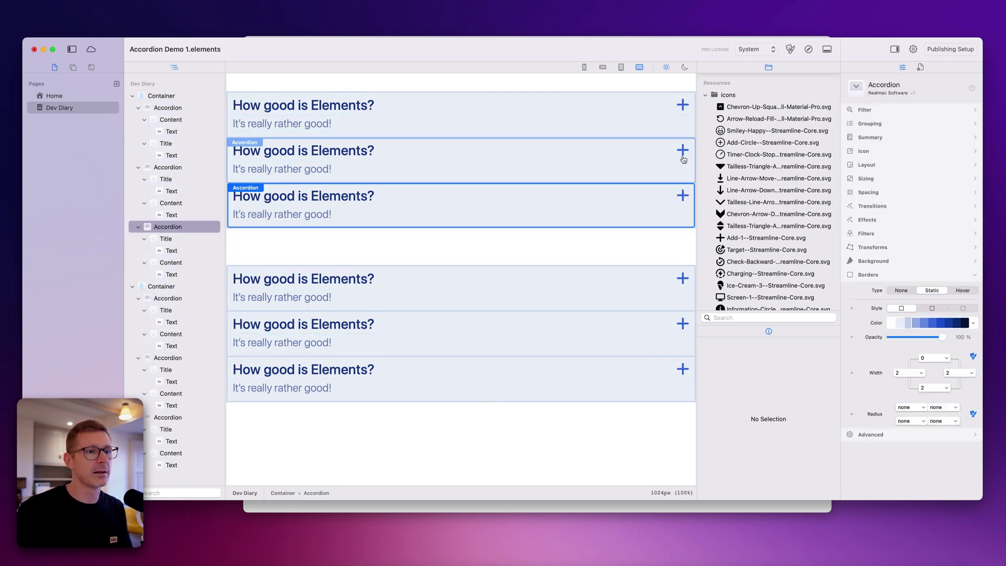
pyautogui.keyDown('shift'); pyautogui.click(684, 149); pyautogui.keyUp('shift')
pyautogui.keyDown('shift'); pyautogui.click(687, 97); pyautogui.keyUp('shift')
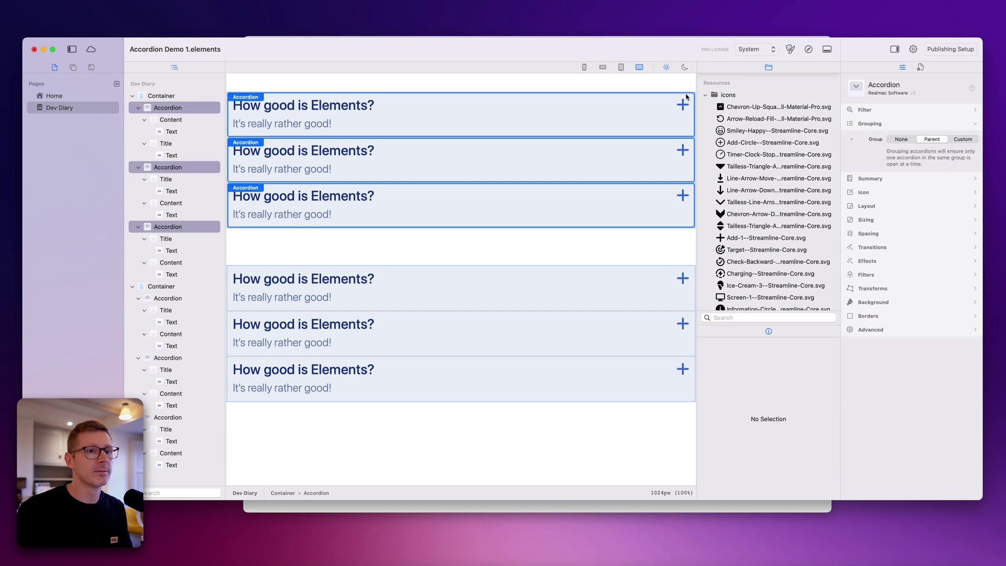
pyautogui.click(962, 140)
pyautogui.click(948, 152)
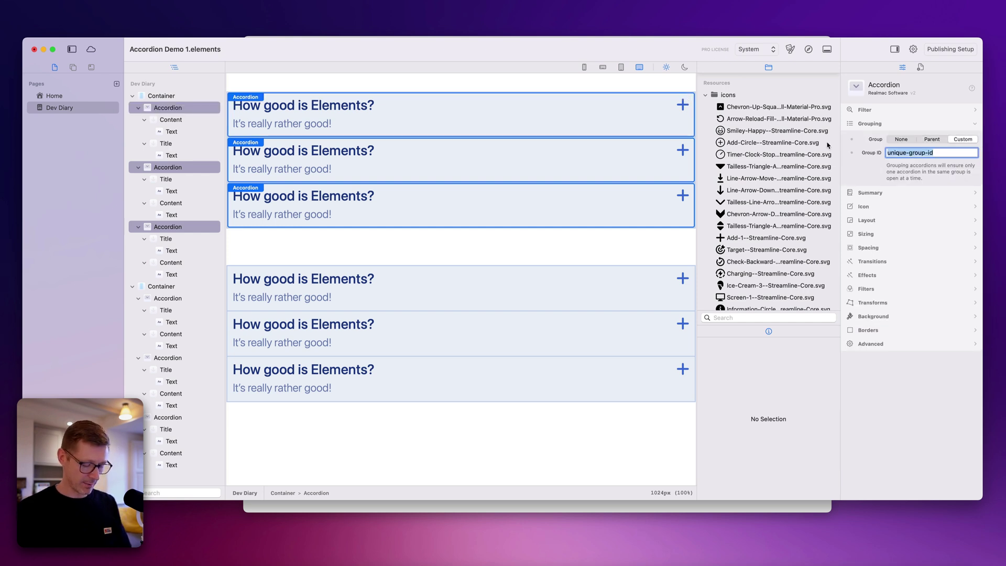
pyautogui.write('group-')
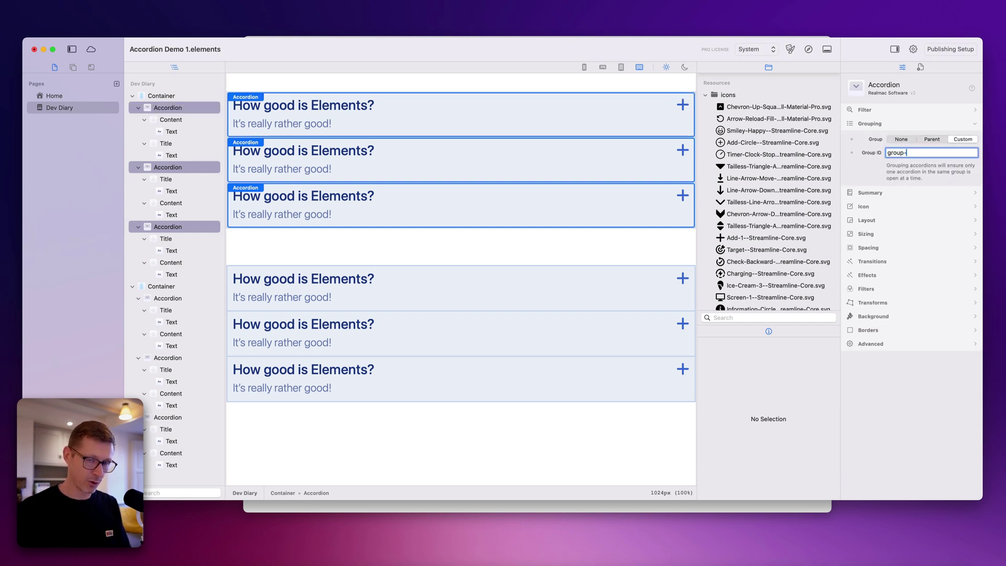
pyautogui.write('1')
pyautogui.press('Return')
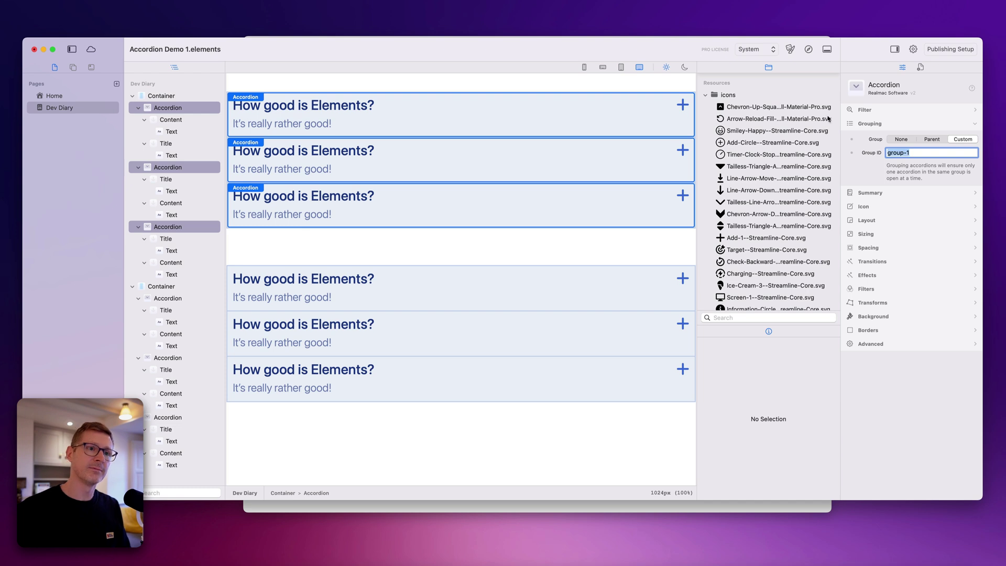
# Preview the page in the browser and toggle accordions in both stacks to compare the custom-grouped set with the ungrouped one
pyautogui.click(810, 50)
pyautogui.click(748, 137)
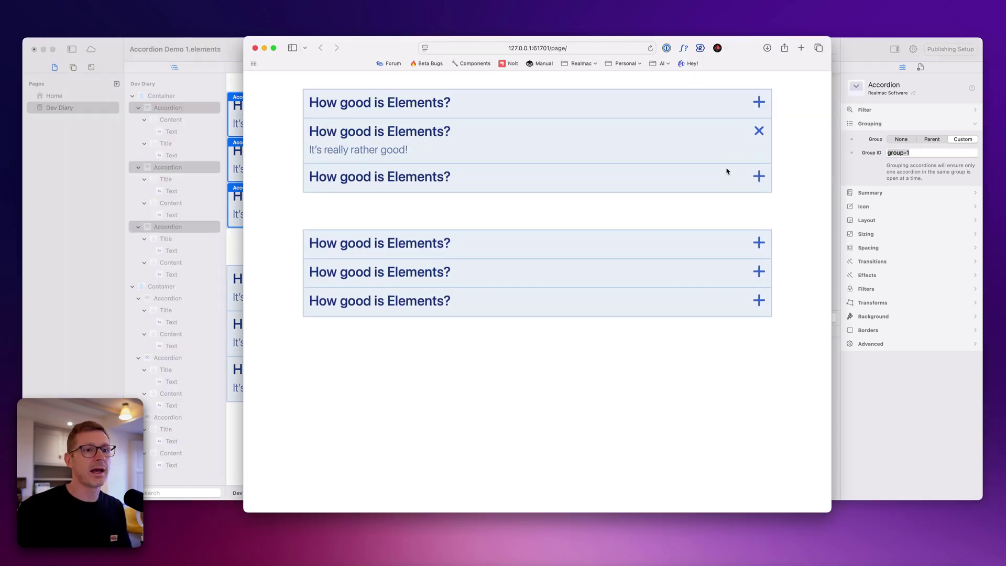
pyautogui.click(726, 171)
pyautogui.click(702, 106)
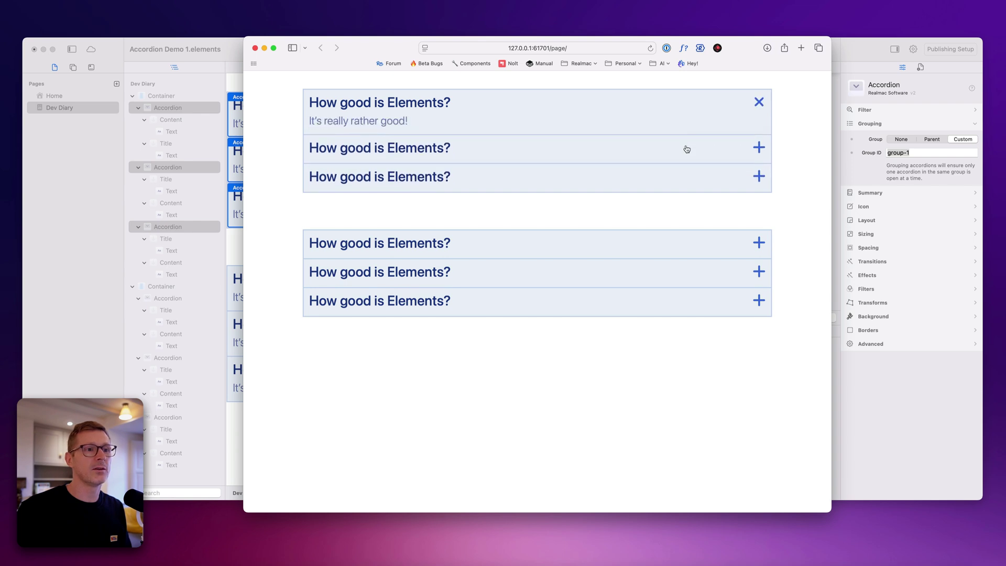
pyautogui.click(686, 149)
pyautogui.click(557, 182)
pyautogui.click(555, 107)
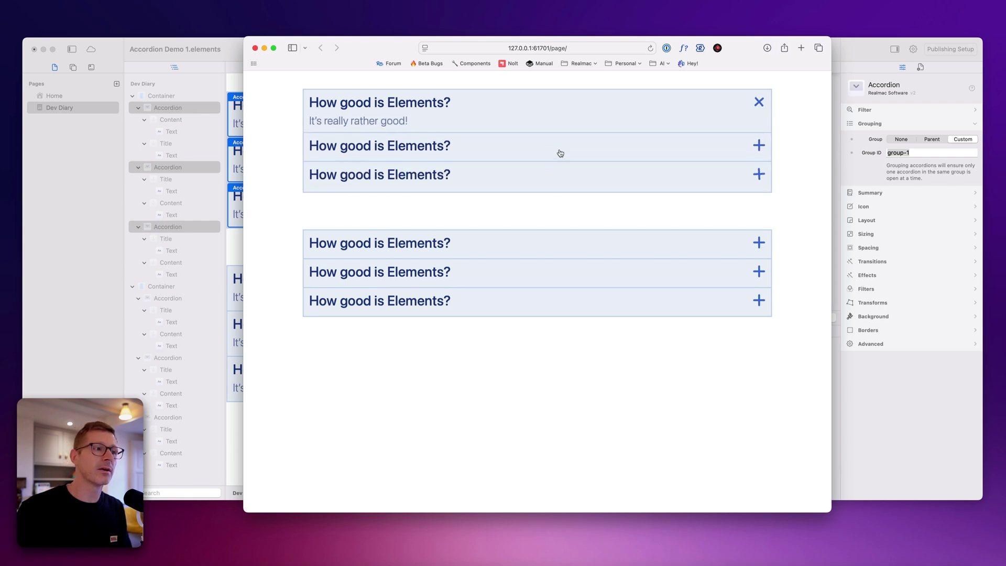
pyautogui.click(560, 152)
pyautogui.click(597, 246)
pyautogui.click(616, 292)
pyautogui.click(618, 336)
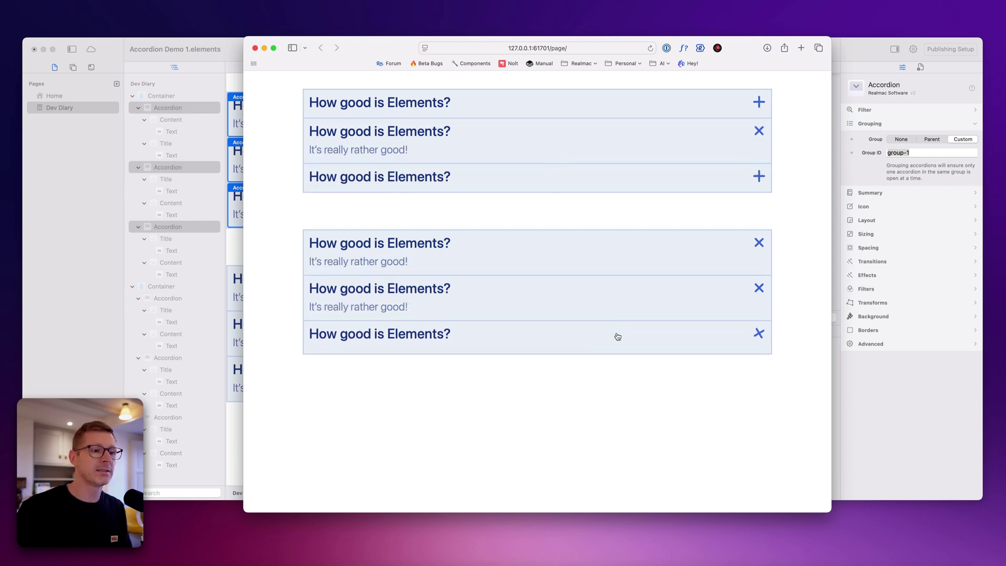
pyautogui.click(613, 178)
pyautogui.click(628, 106)
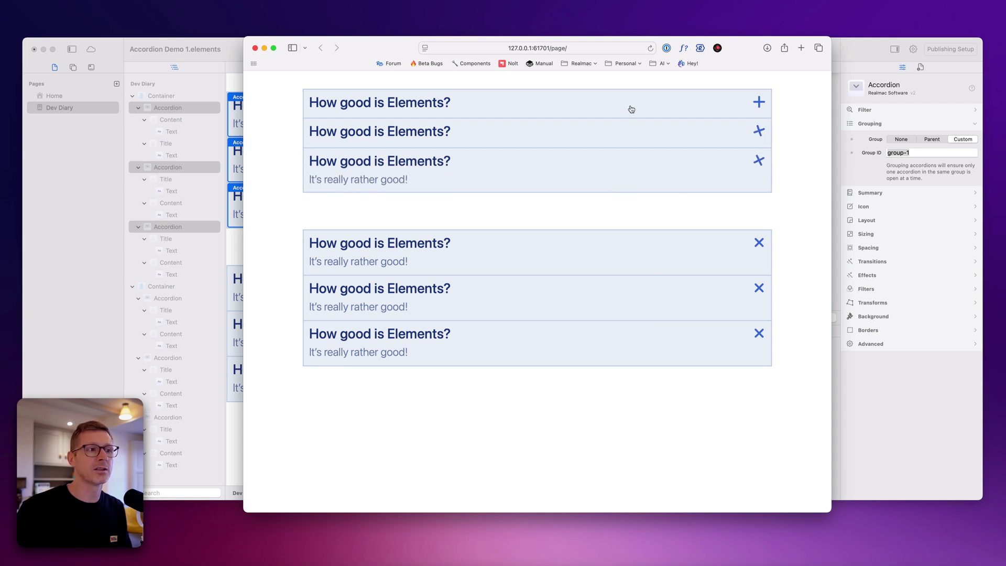
pyautogui.click(630, 102)
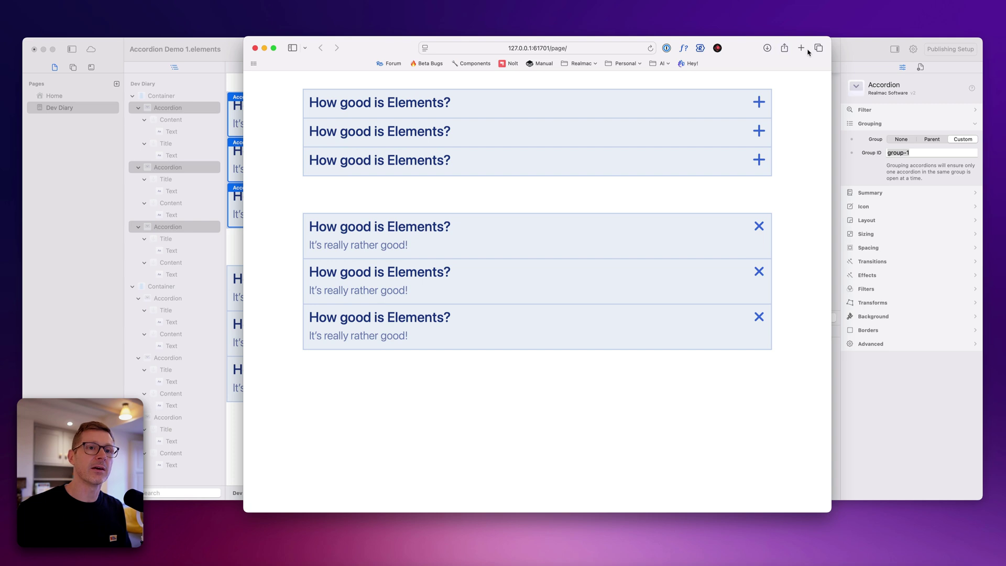
# Back in Elements, give the second container's three accordions a Custom grouping with the group ID "group-1"
pyautogui.click(867, 58)
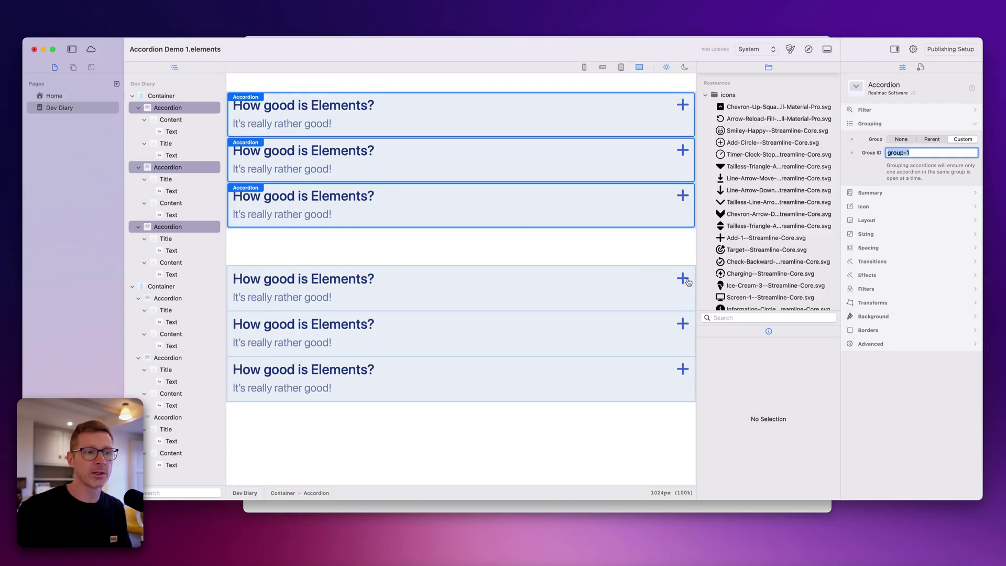
pyautogui.click(687, 281)
pyautogui.keyDown('shift'); pyautogui.click(682, 324); pyautogui.keyUp('shift')
pyautogui.keyDown('shift'); pyautogui.click(682, 370); pyautogui.keyUp('shift')
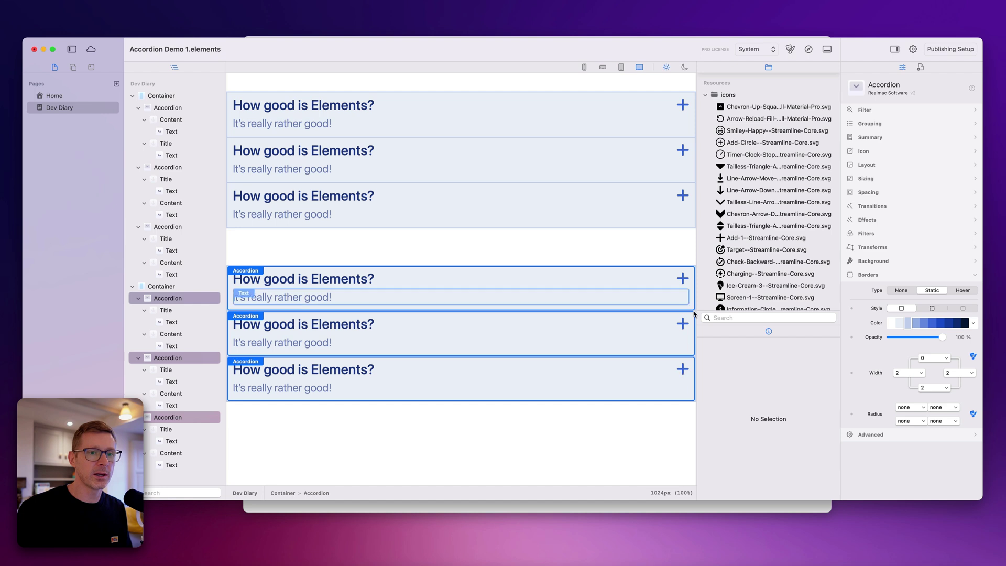
pyautogui.click(874, 124)
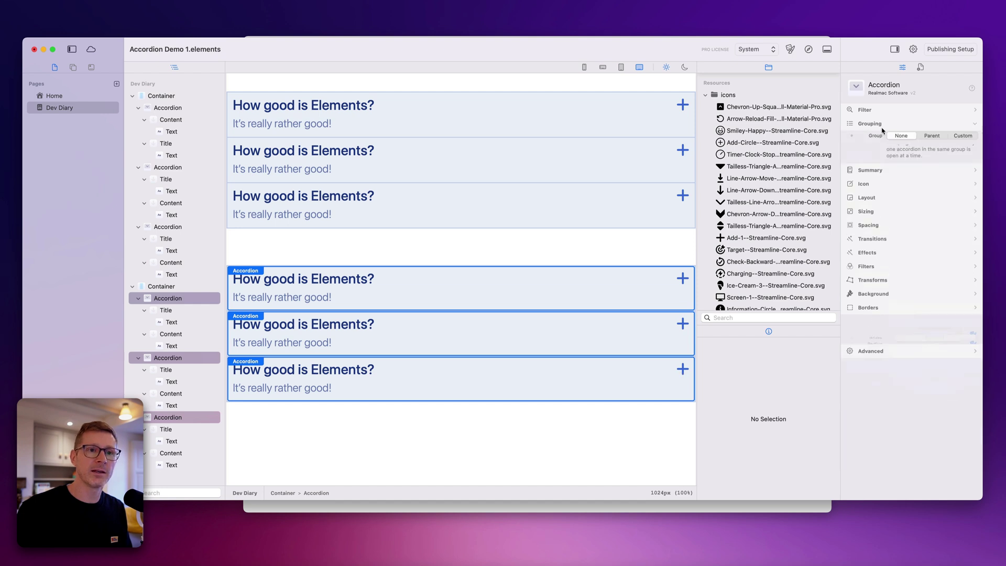
pyautogui.click(963, 140)
pyautogui.click(940, 152)
pyautogui.write('group-1')
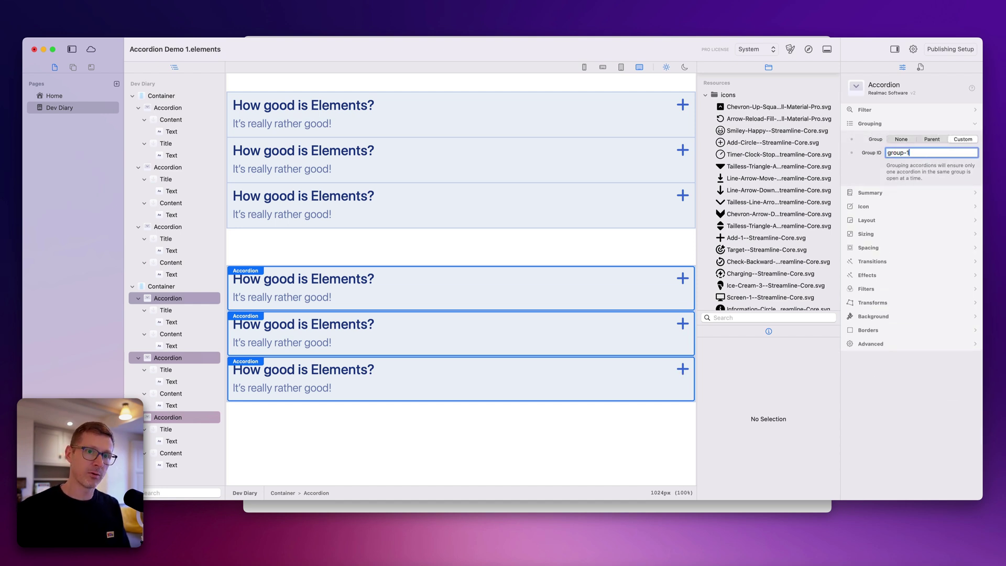
pyautogui.press('Return')
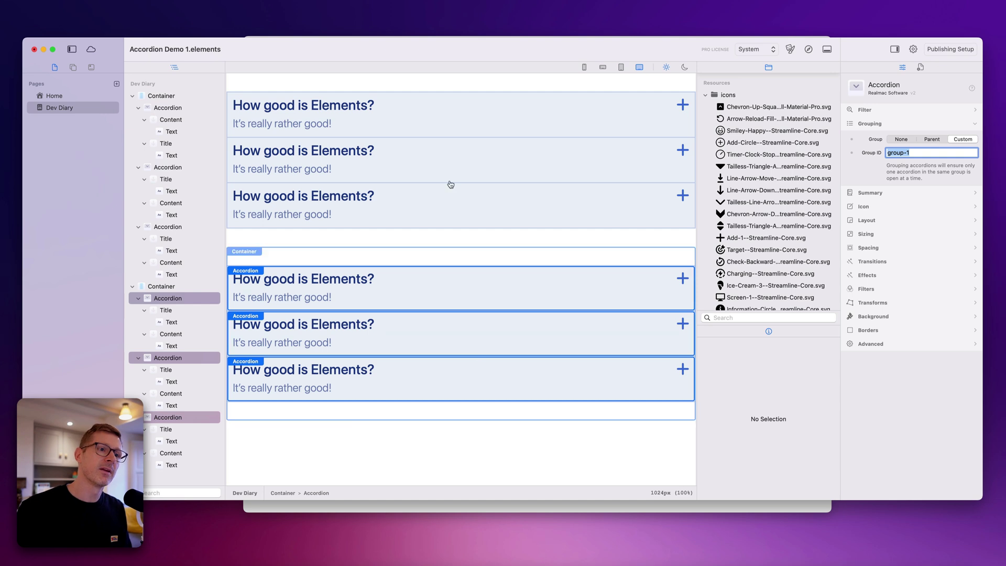
# Preview the page in the browser and open accordions in both stacks to check the grouping shared across containers
pyautogui.click(808, 49)
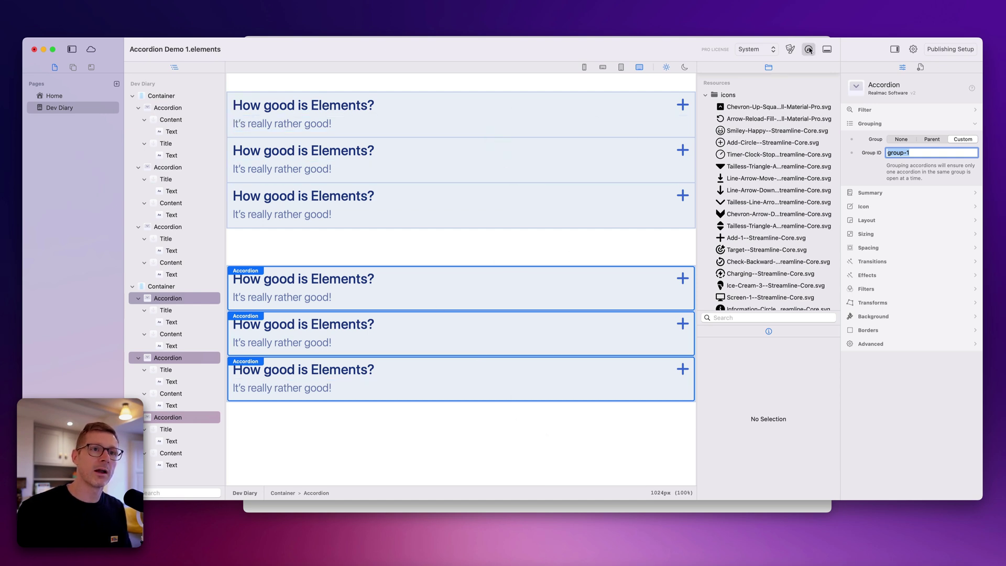
pyautogui.click(715, 162)
pyautogui.click(710, 139)
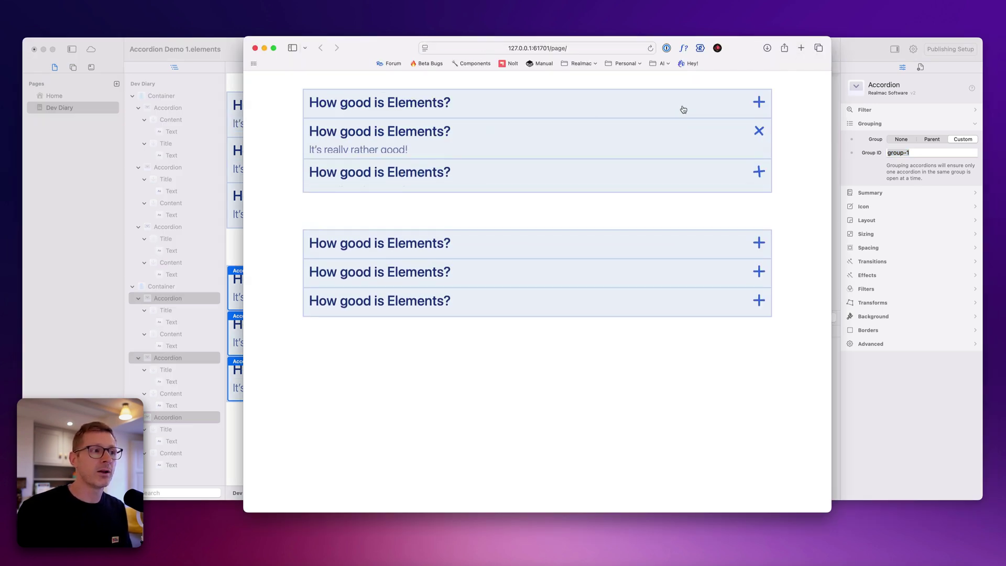
pyautogui.click(683, 106)
pyautogui.click(716, 283)
pyautogui.click(711, 301)
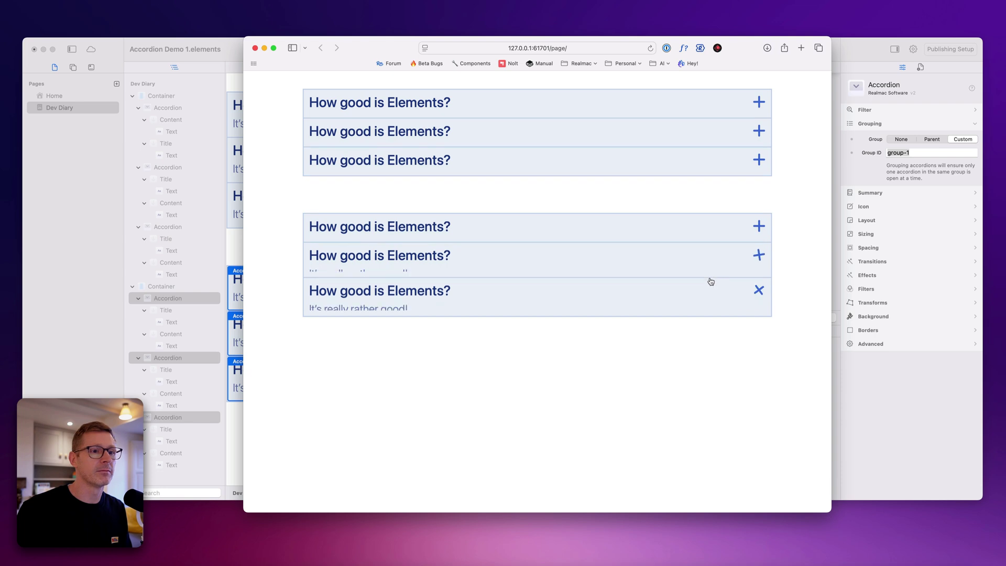
# Alternate between opening accordions in the upper and lower stacks of the browser preview to examine how the shared group behaves across containers
pyautogui.click(694, 226)
pyautogui.click(671, 158)
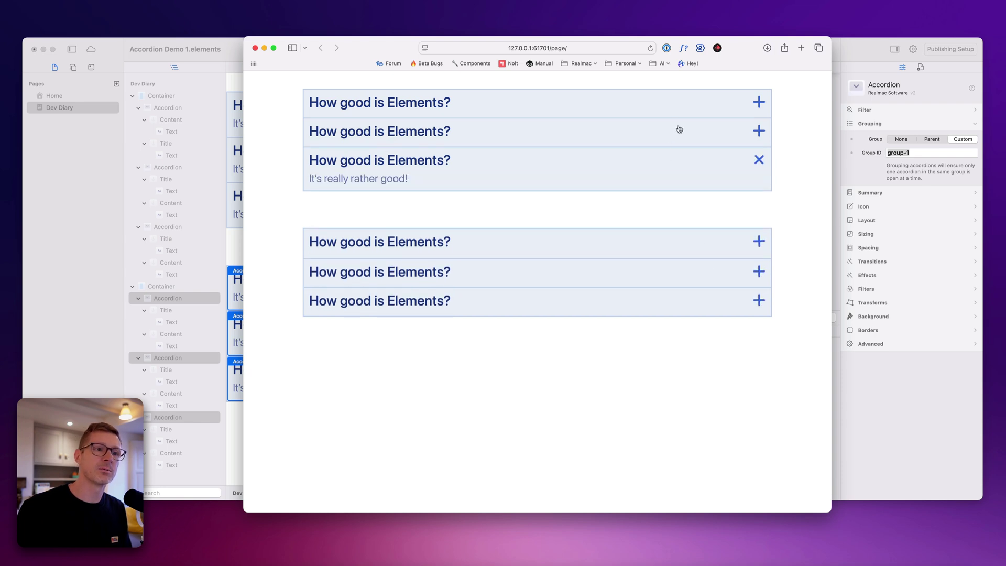
pyautogui.click(677, 129)
pyautogui.click(673, 108)
pyautogui.click(692, 181)
pyautogui.click(681, 238)
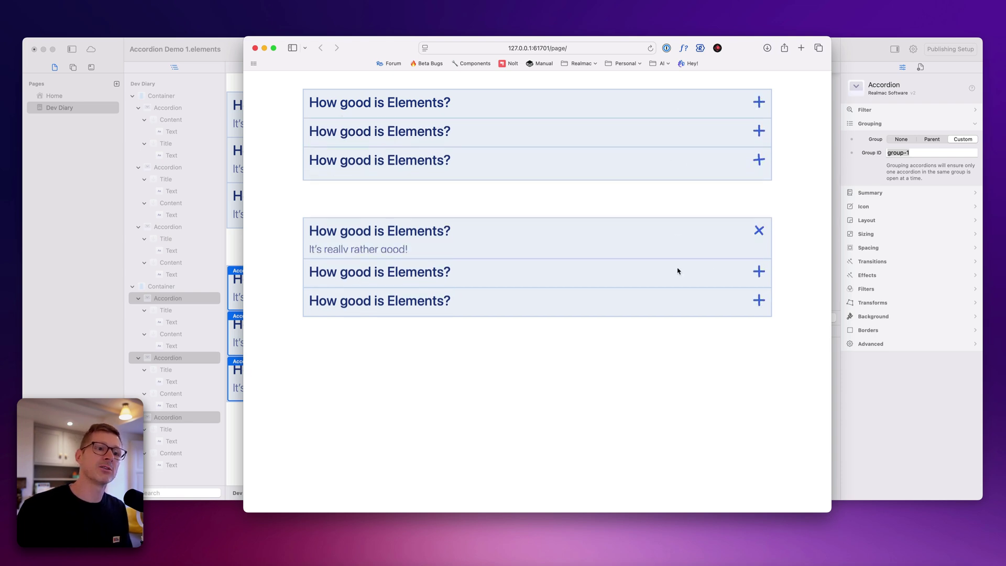
pyautogui.click(678, 269)
pyautogui.click(692, 299)
pyautogui.click(698, 263)
pyautogui.click(690, 229)
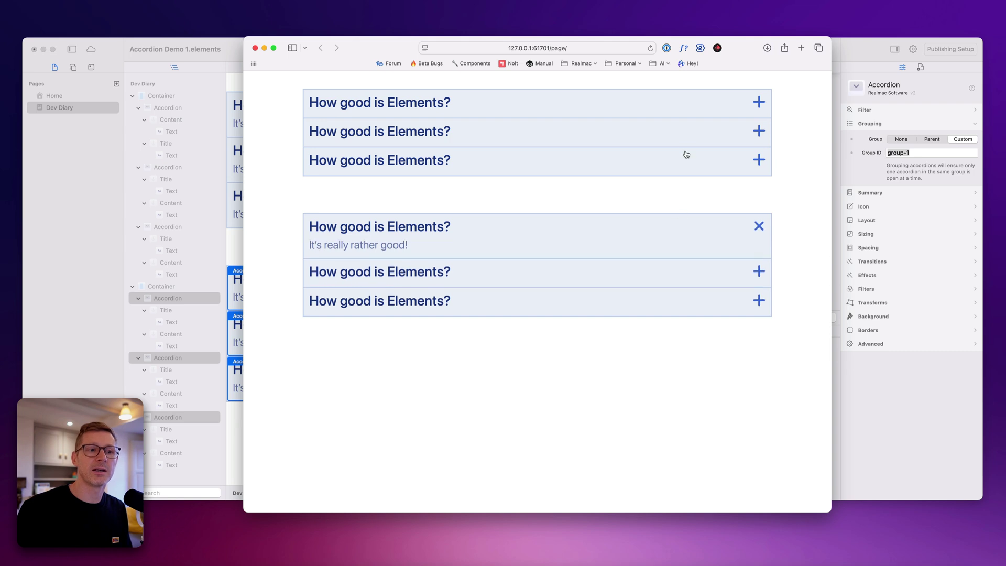
pyautogui.click(685, 155)
pyautogui.click(683, 131)
pyautogui.click(680, 103)
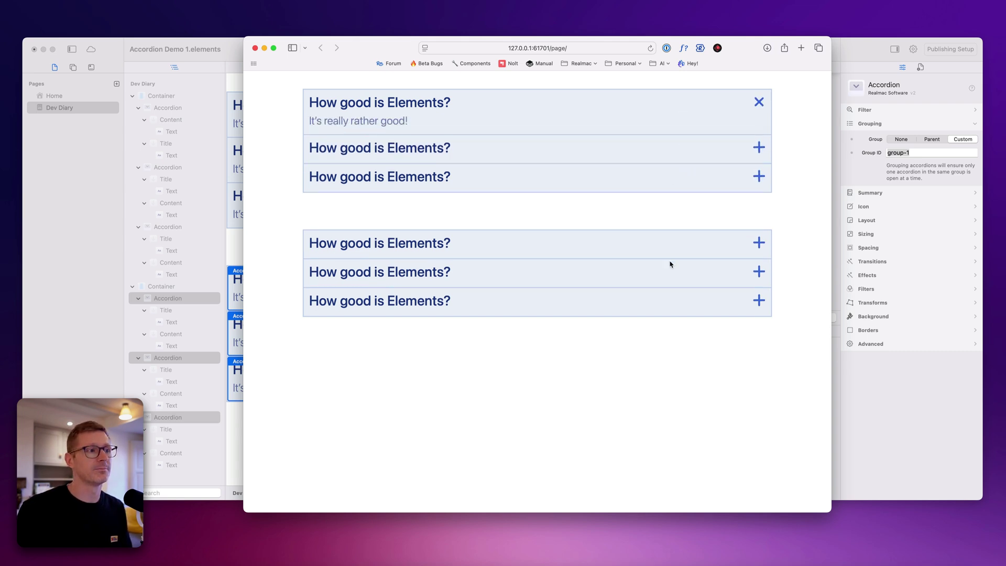
pyautogui.click(670, 265)
pyautogui.click(686, 290)
pyautogui.click(685, 234)
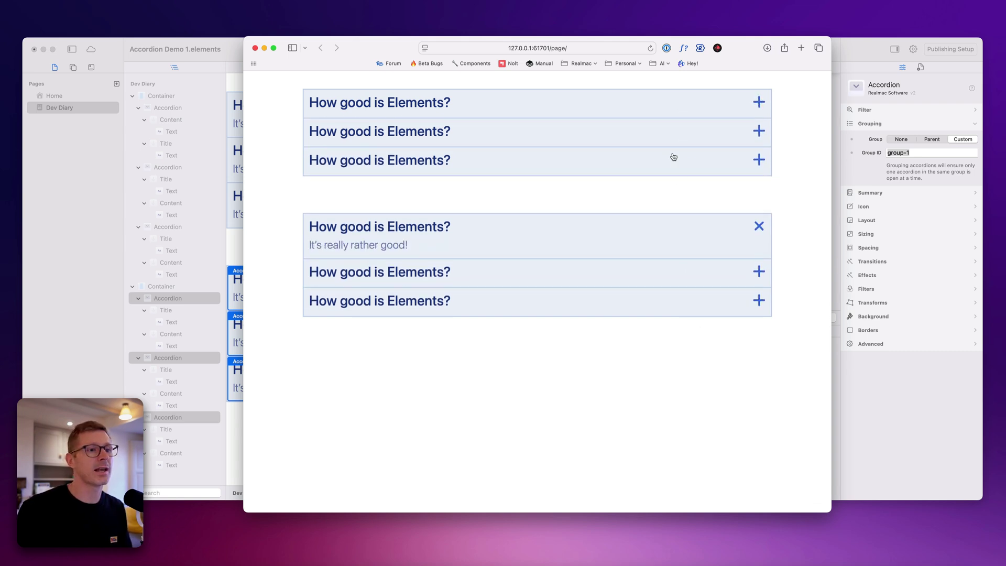
pyautogui.click(671, 155)
pyautogui.click(687, 252)
pyautogui.click(692, 299)
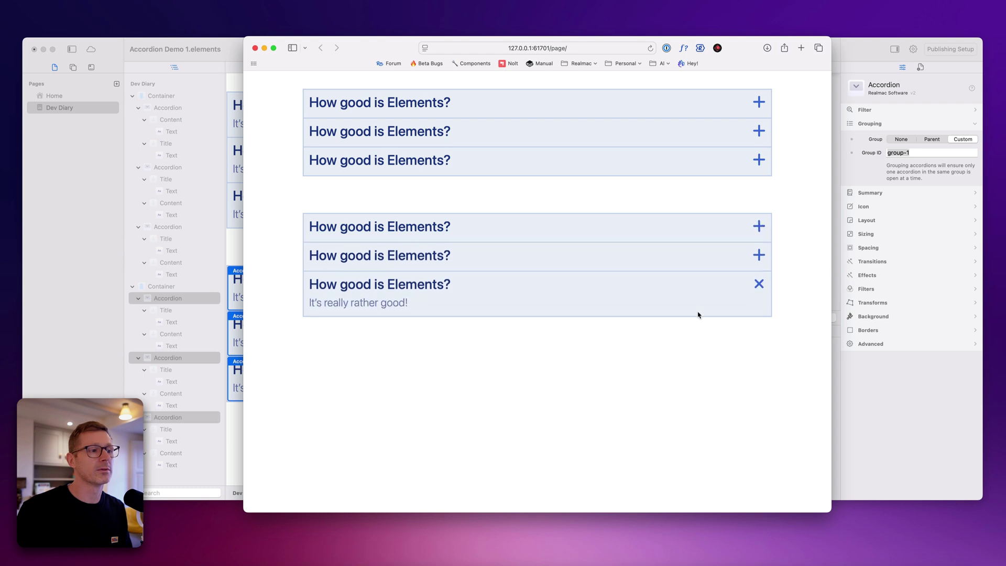
pyautogui.click(680, 258)
pyautogui.click(678, 231)
pyautogui.click(707, 132)
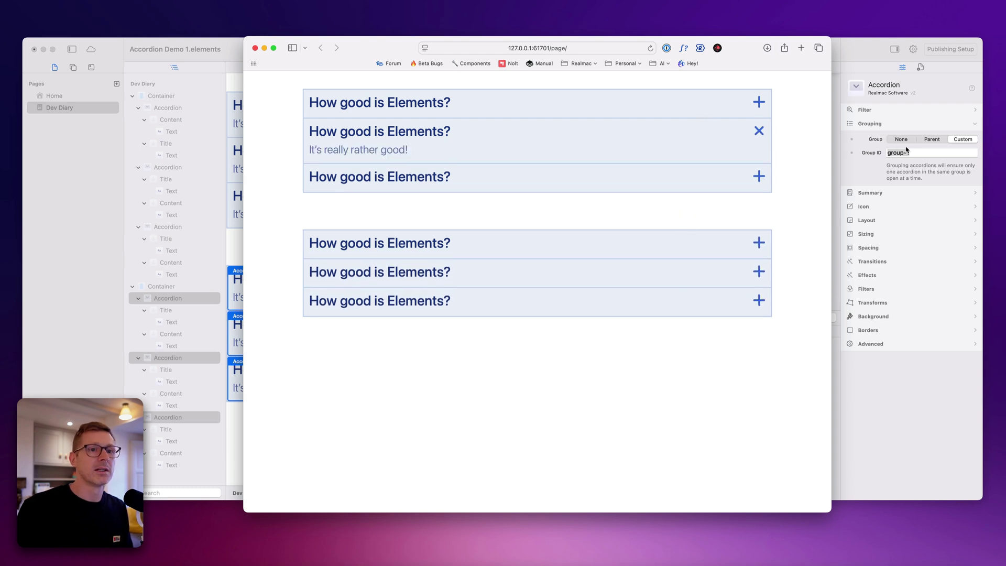
# Back in Elements, set the grouping to None for the second container's three accordions and for the first container's three
pyautogui.click(859, 165)
pyautogui.click(902, 141)
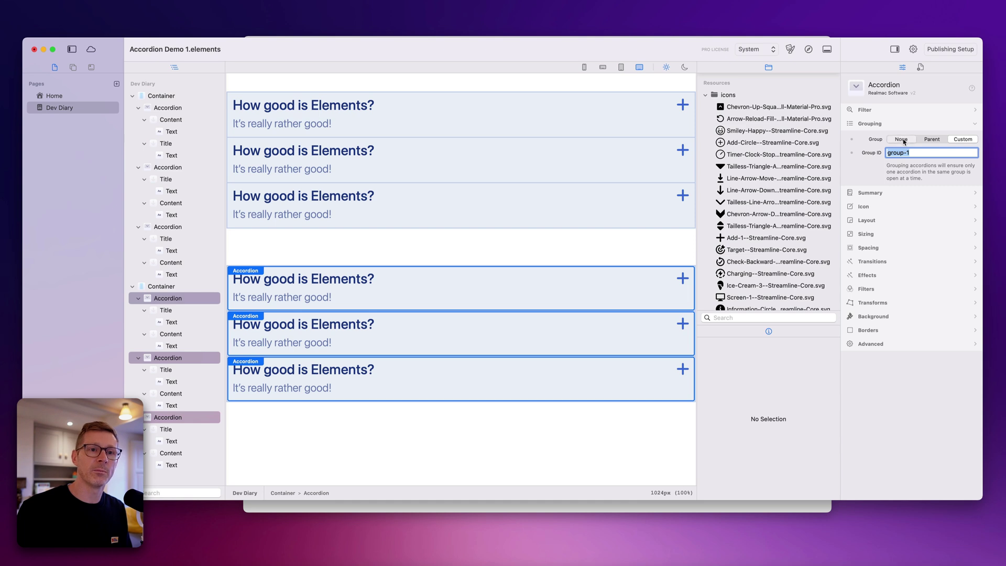
pyautogui.click(682, 198)
pyautogui.keyDown('shift'); pyautogui.click(680, 162); pyautogui.keyUp('shift')
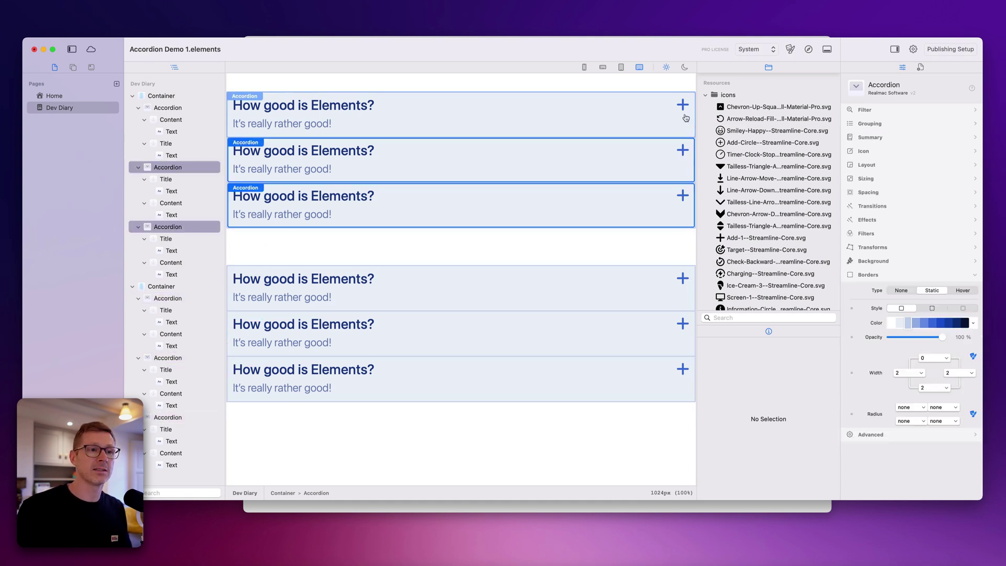
pyautogui.keyDown('shift'); pyautogui.click(685, 118); pyautogui.keyUp('shift')
pyautogui.click(901, 139)
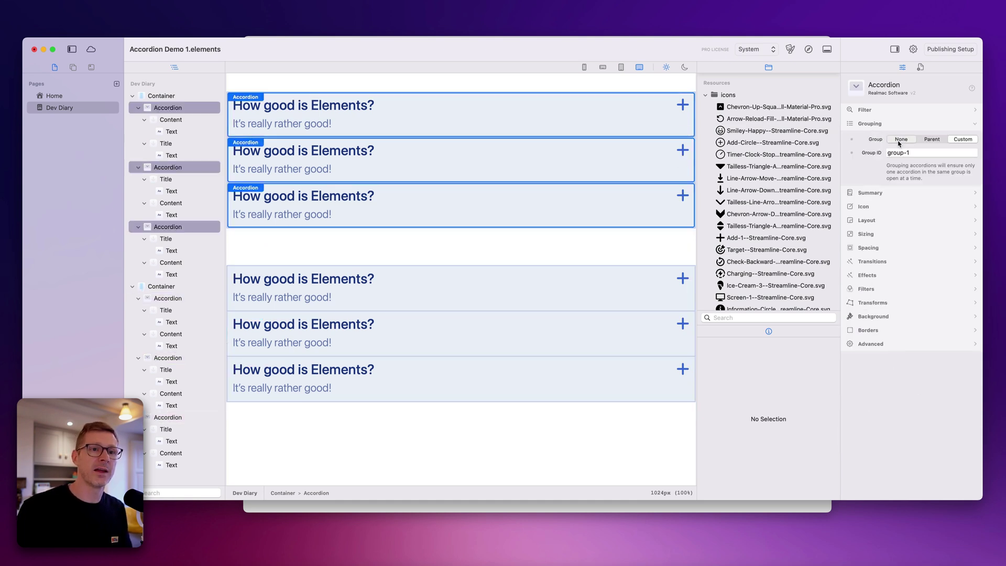
# Preview the page in the browser and open every accordion in both stacks to check the ungrouped behaviour
pyautogui.click(808, 50)
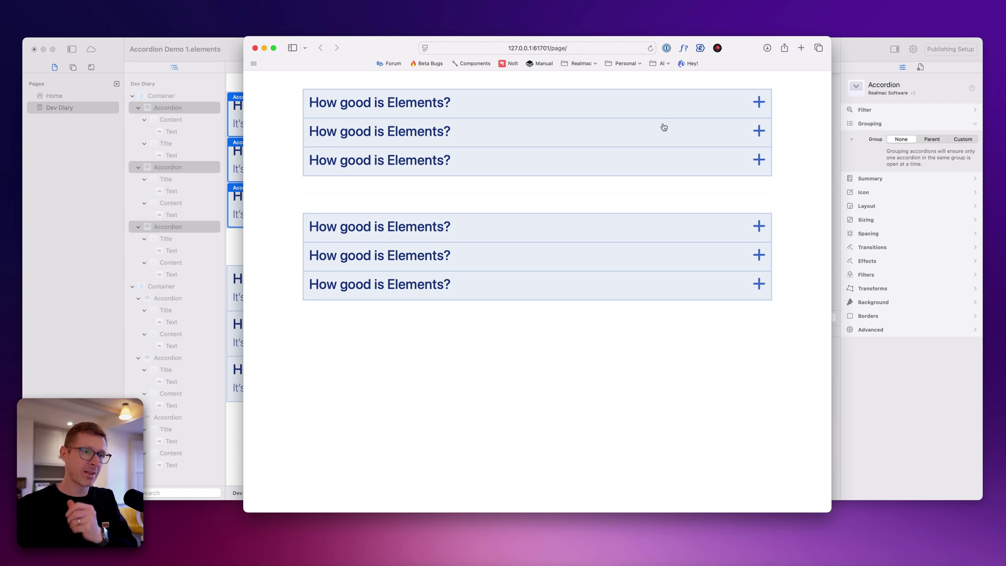
pyautogui.click(668, 152)
pyautogui.click(663, 131)
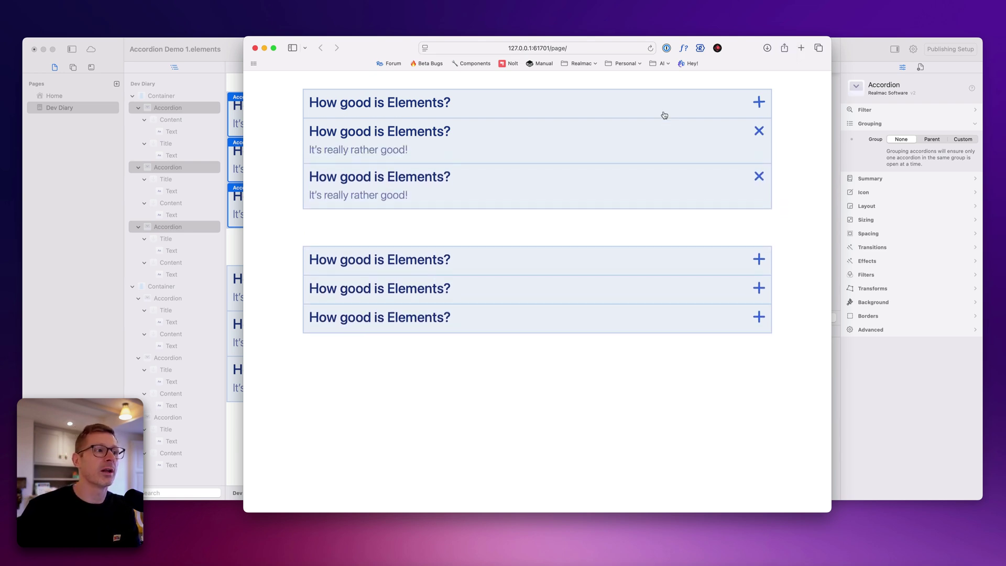
pyautogui.click(663, 111)
pyautogui.click(648, 272)
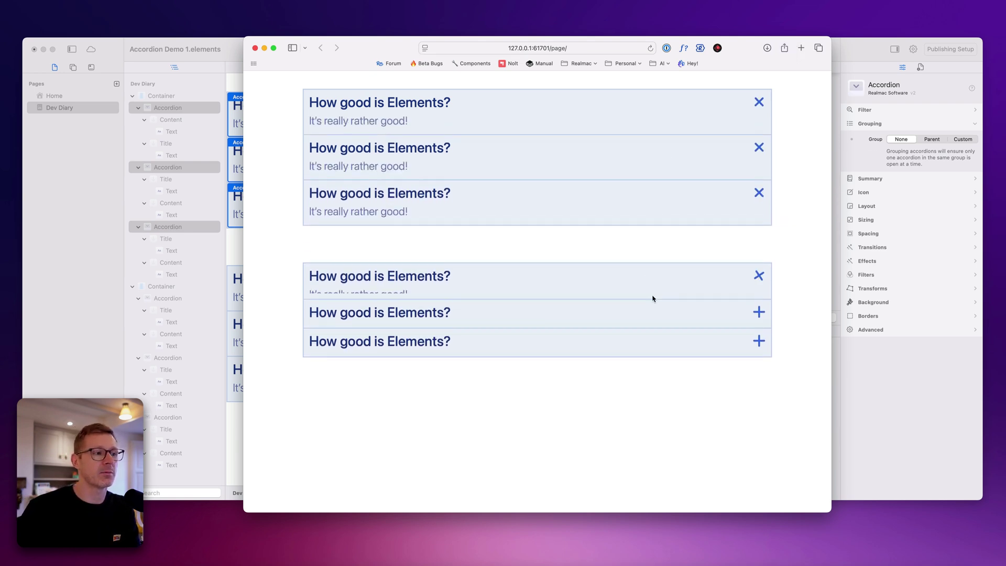
pyautogui.click(663, 351)
pyautogui.click(660, 323)
# Back in Elements, add a Flex component to the first accordion's Title, containing the title text with an SVG component placed before it
pyautogui.click(910, 400)
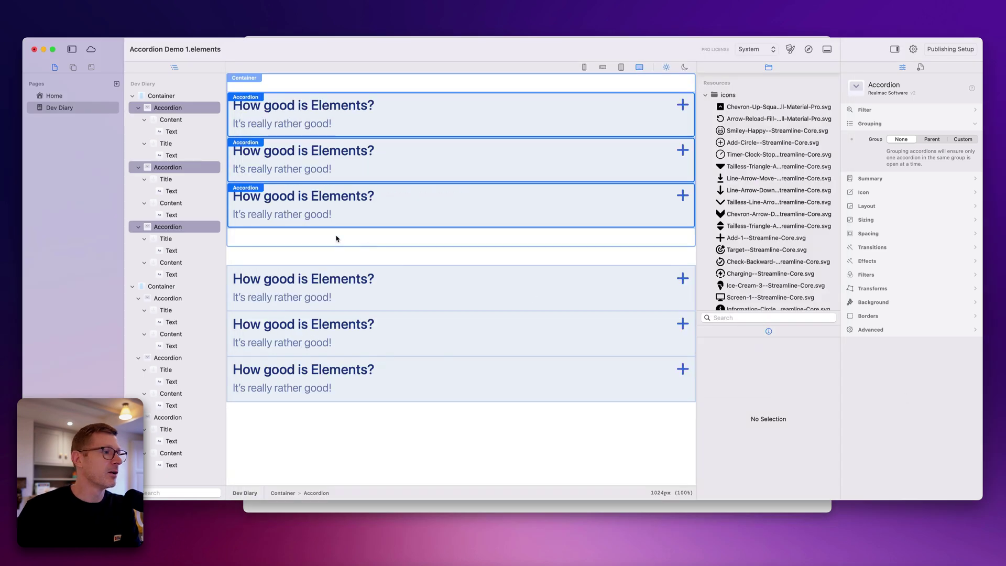
pyautogui.click(73, 68)
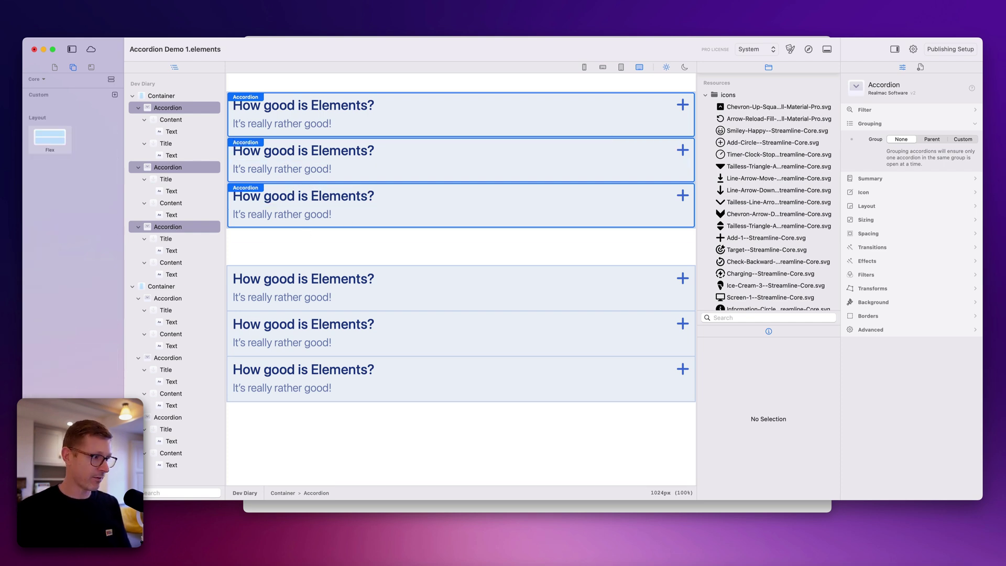
pyautogui.moveTo(53, 137); pyautogui.dragTo(183, 160)
pyautogui.click(172, 167)
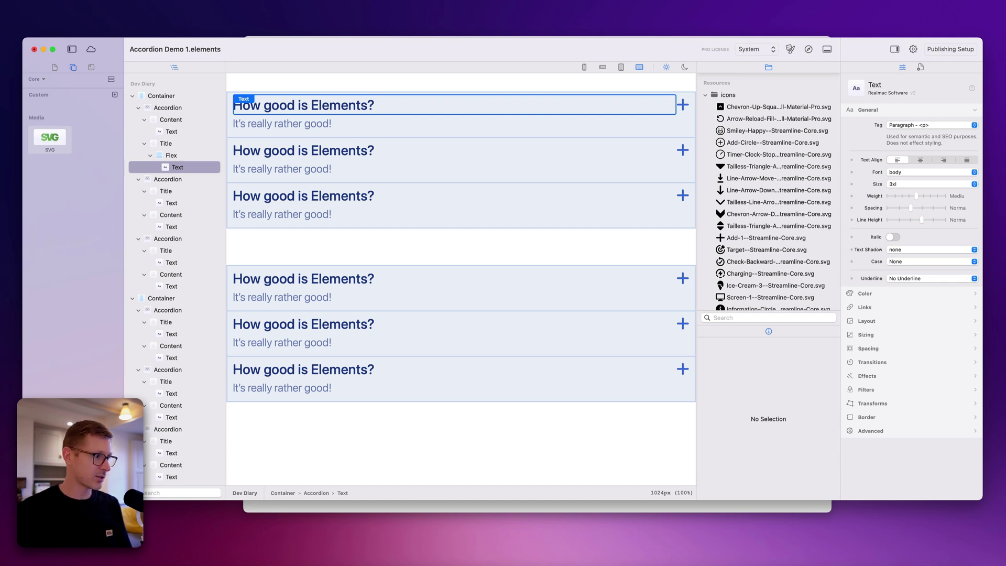
pyautogui.moveTo(43, 146); pyautogui.dragTo(197, 166)
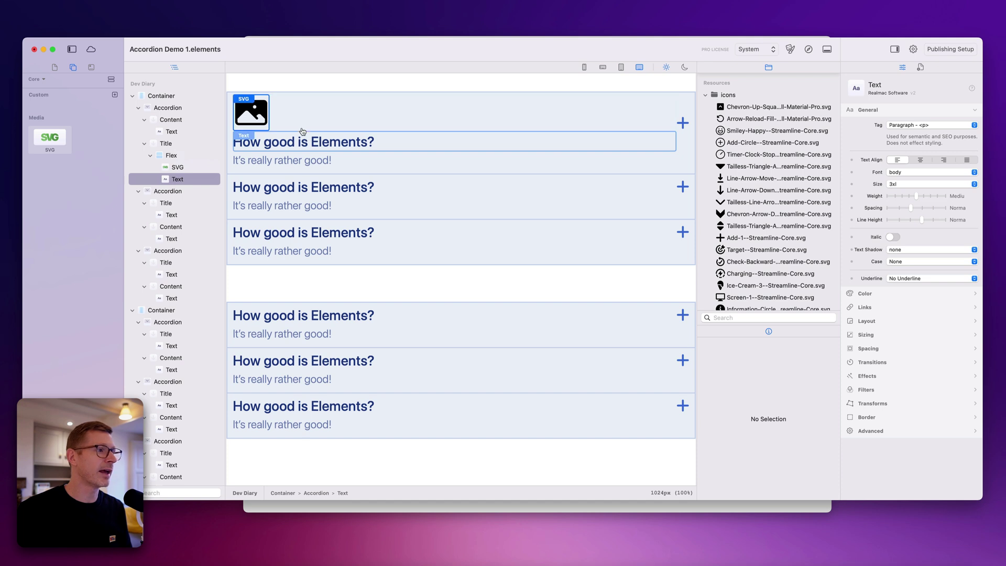
# Set the title's Flex direction to Row and assign the Smiley-Happy icon from the resources to its SVG
pyautogui.click(313, 125)
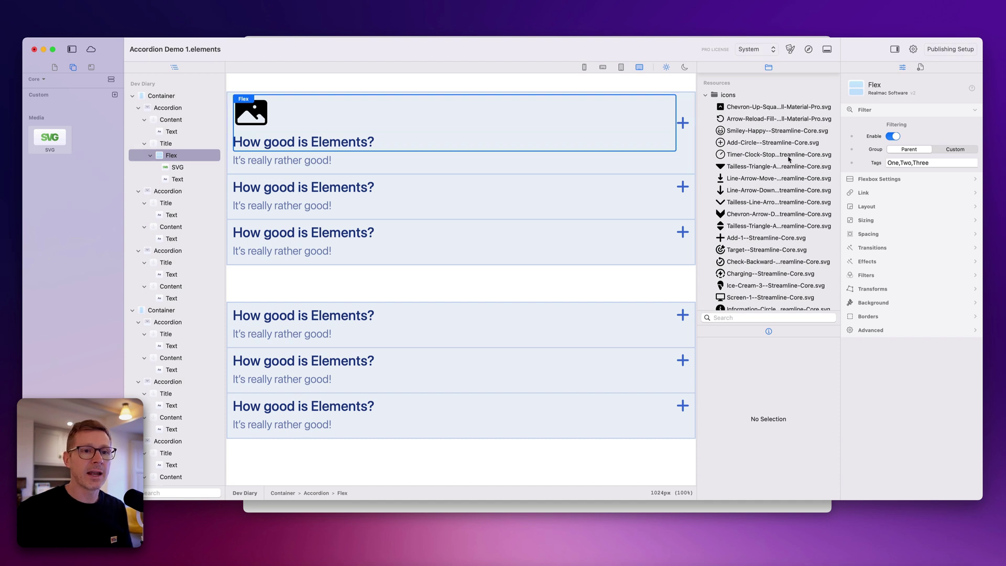
pyautogui.click(885, 180)
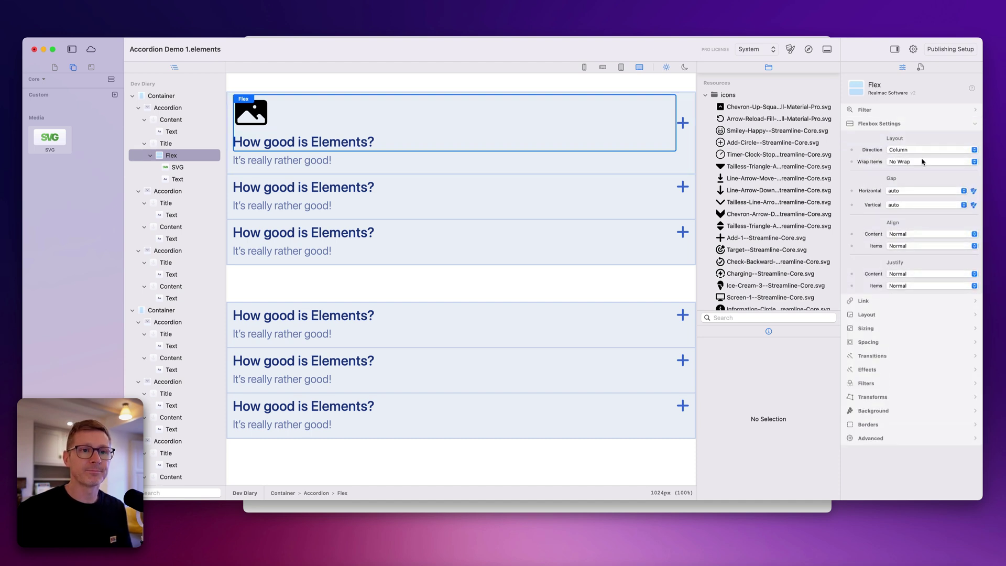
pyautogui.click(914, 150)
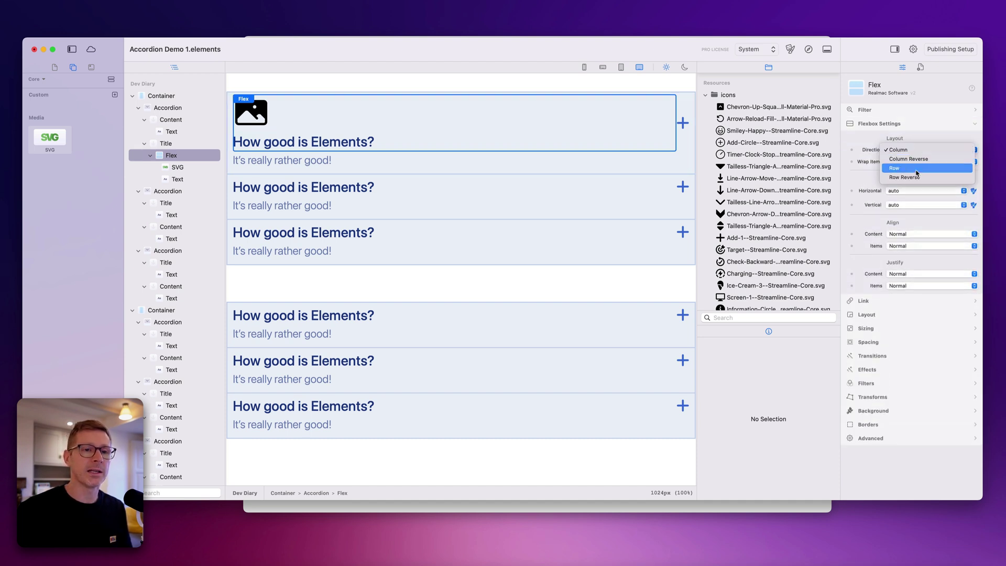
pyautogui.click(915, 170)
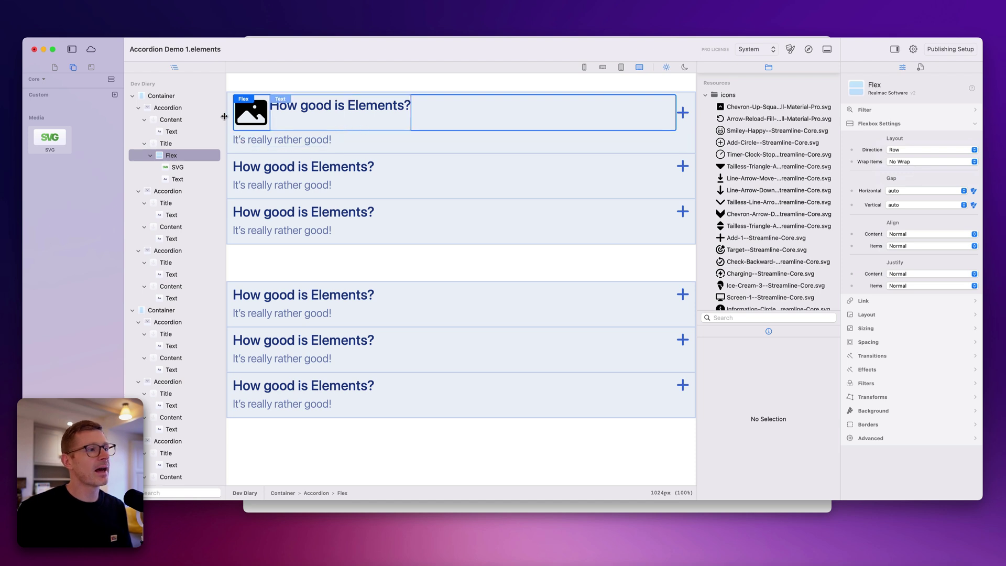
pyautogui.moveTo(741, 133); pyautogui.dragTo(250, 112)
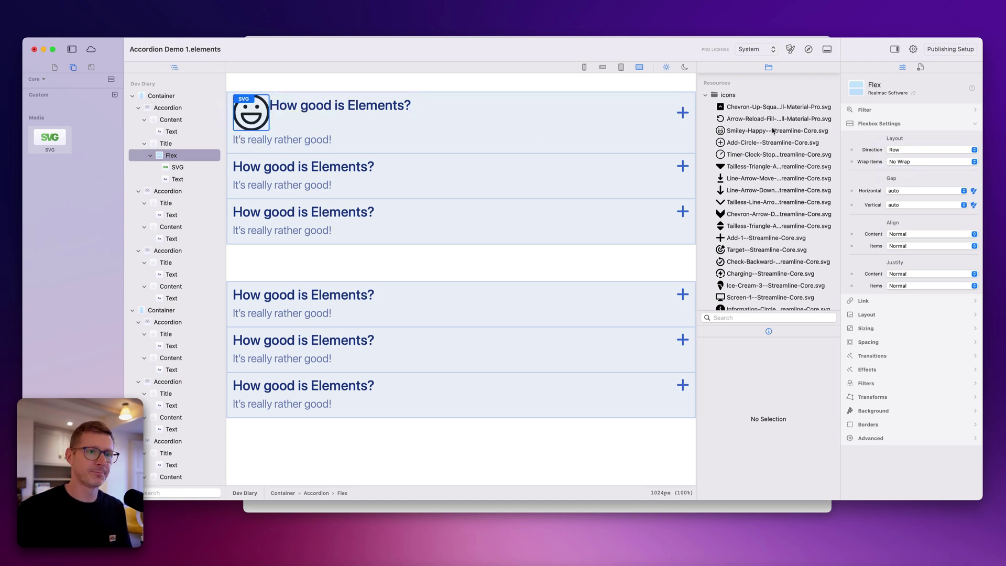
# Preview the page in the browser, toggle the first accordion with the smiley icon in its title, and return to Elements
pyautogui.click(809, 51)
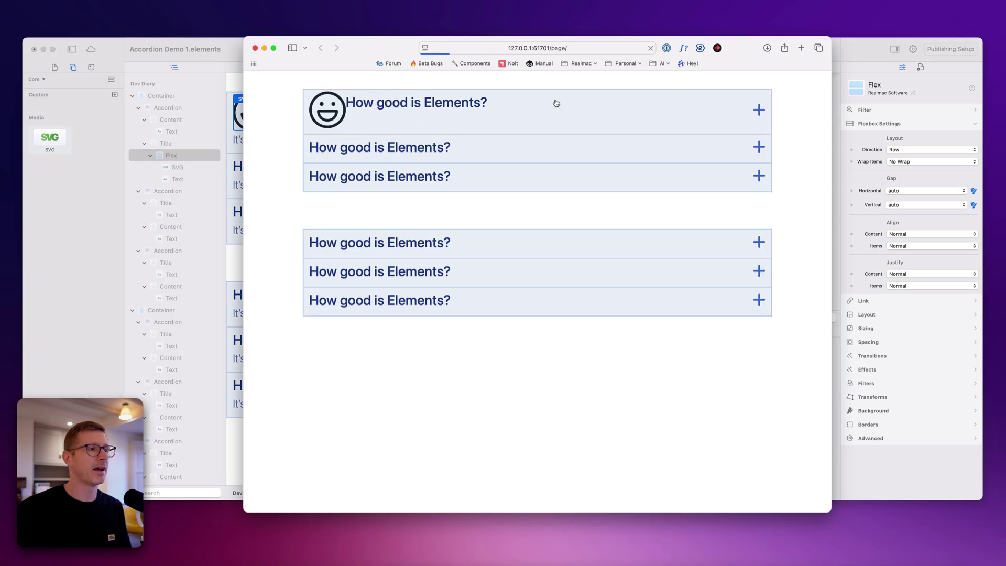
pyautogui.click(529, 100)
pyautogui.click(529, 100)
pyautogui.click(484, 99)
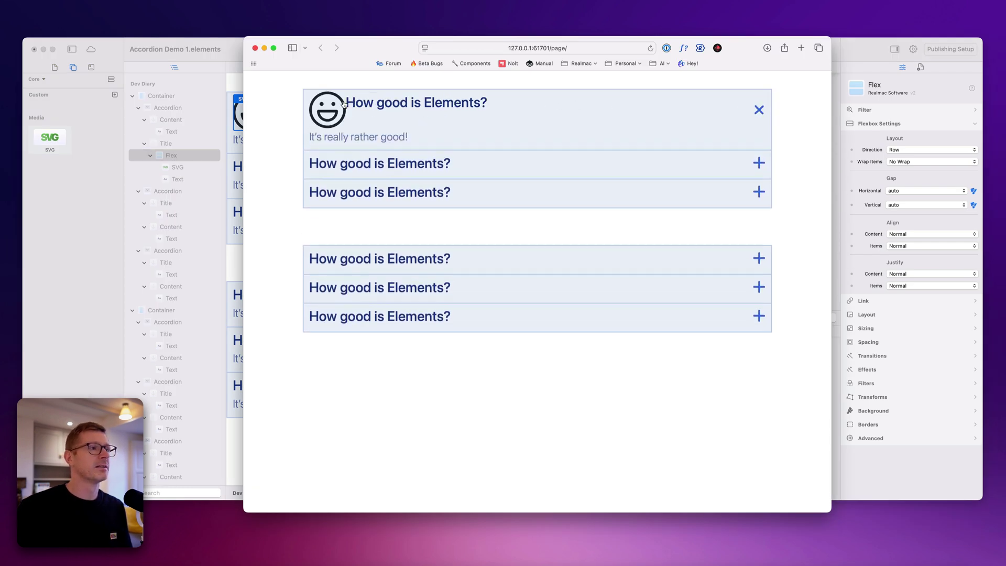
pyautogui.click(454, 100)
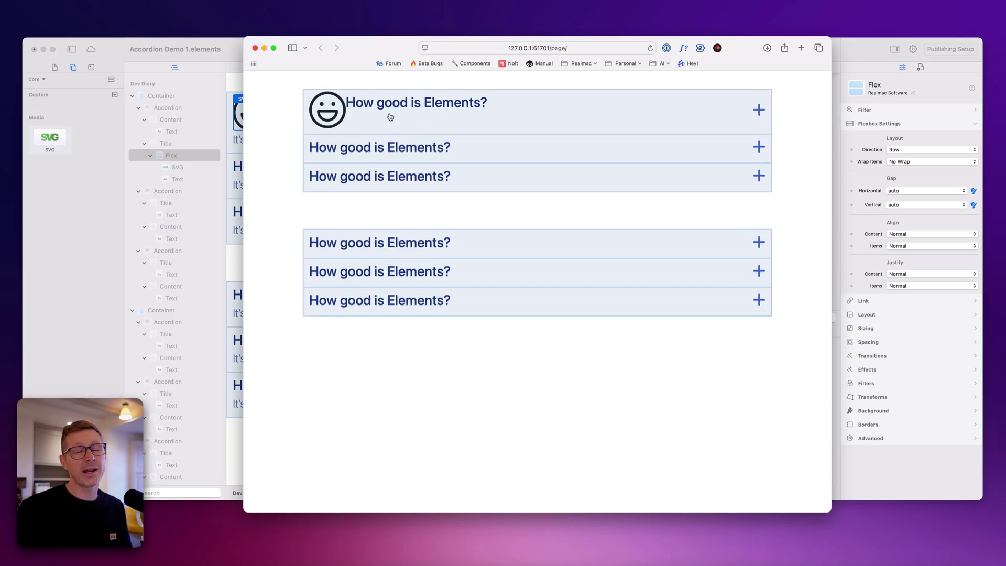
pyautogui.click(413, 119)
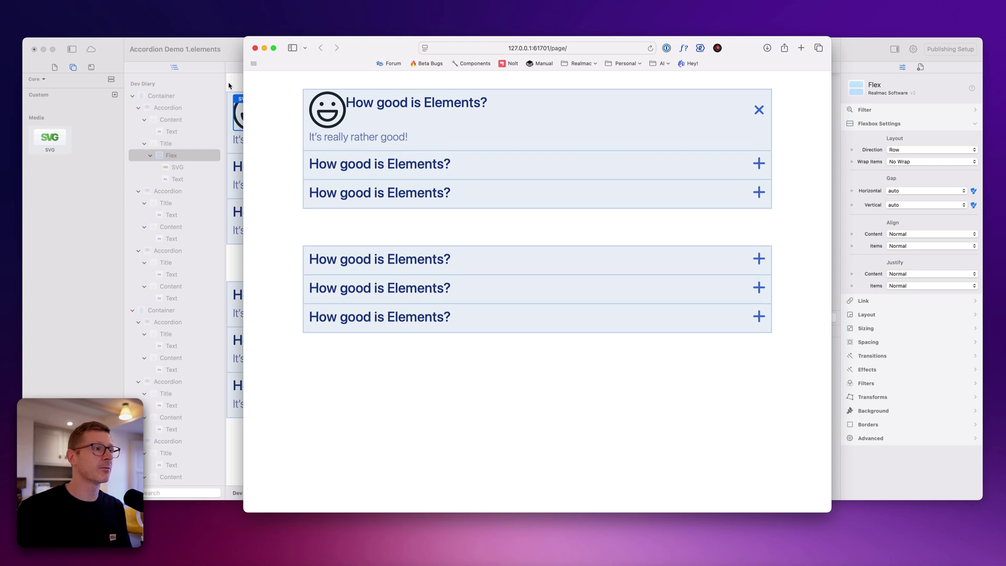
pyautogui.click(229, 86)
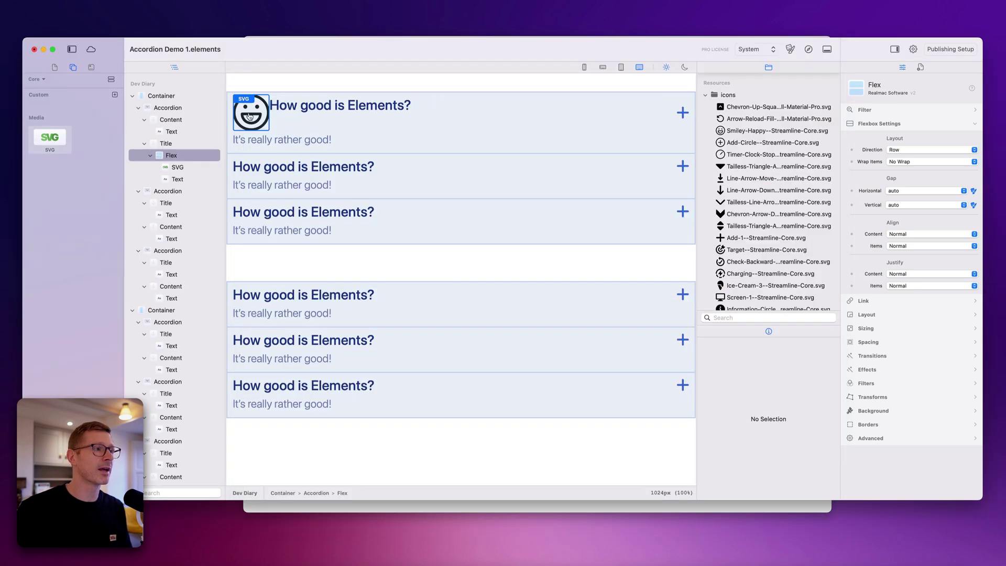
pyautogui.click(893, 329)
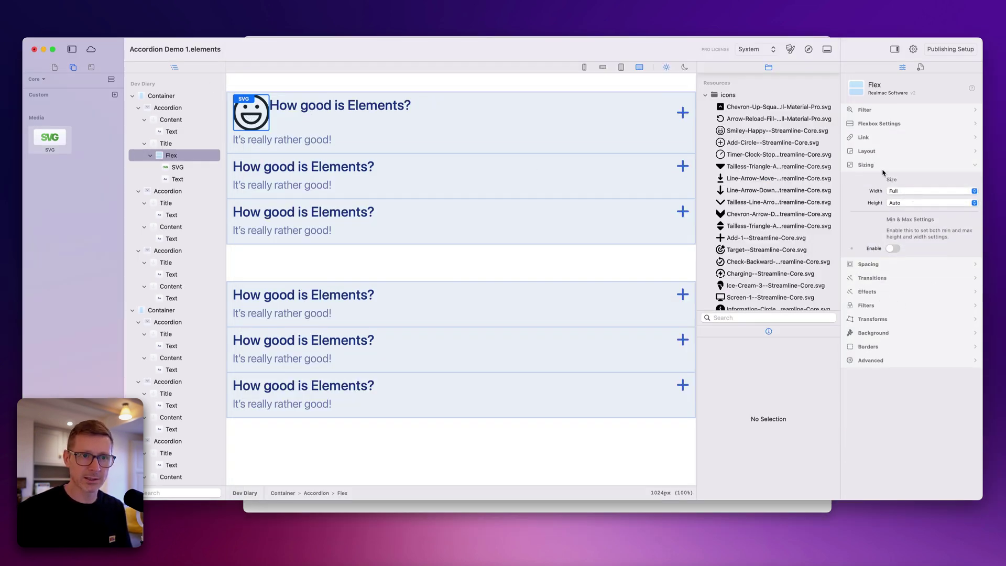
pyautogui.click(930, 191)
pyautogui.click(911, 191)
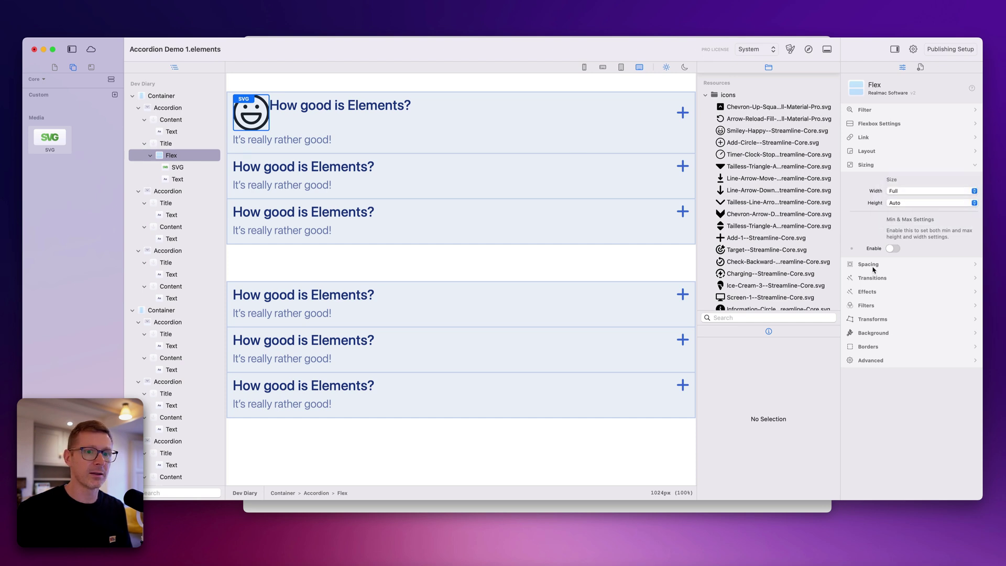
pyautogui.click(872, 166)
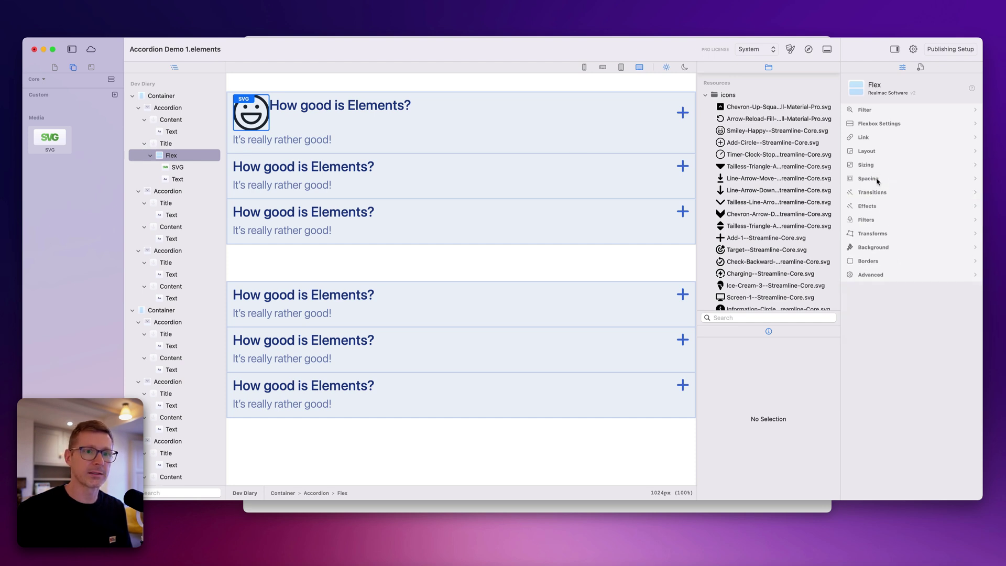
pyautogui.click(326, 115)
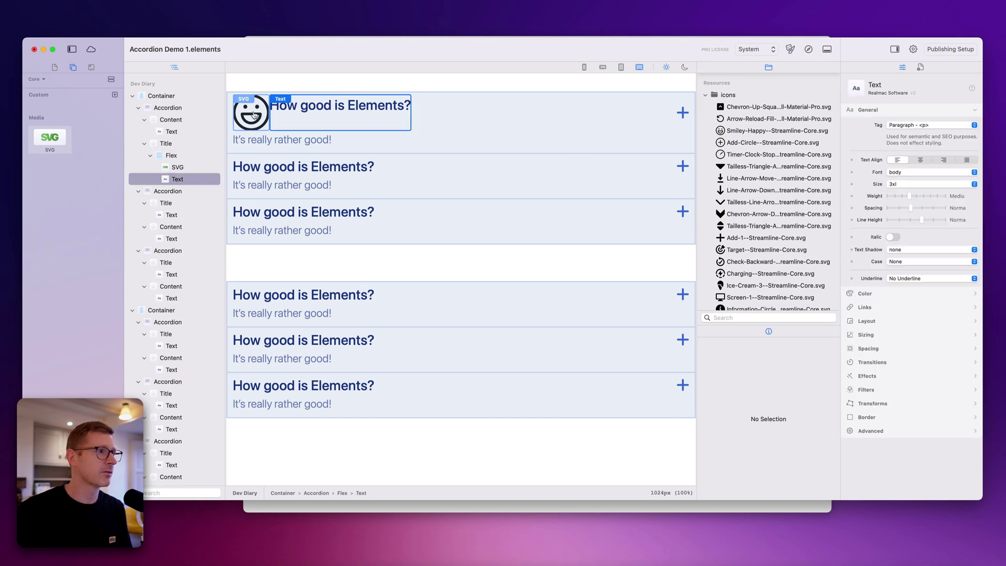
# Set the width of the smiley SVG in the first accordion's title to 10
pyautogui.click(252, 114)
pyautogui.click(880, 230)
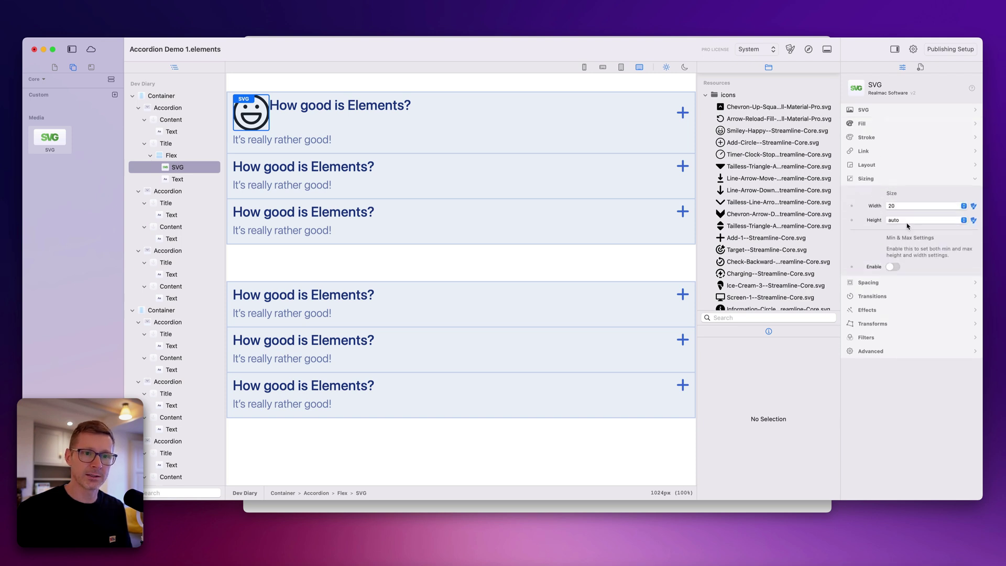
pyautogui.click(906, 207)
pyautogui.click(910, 152)
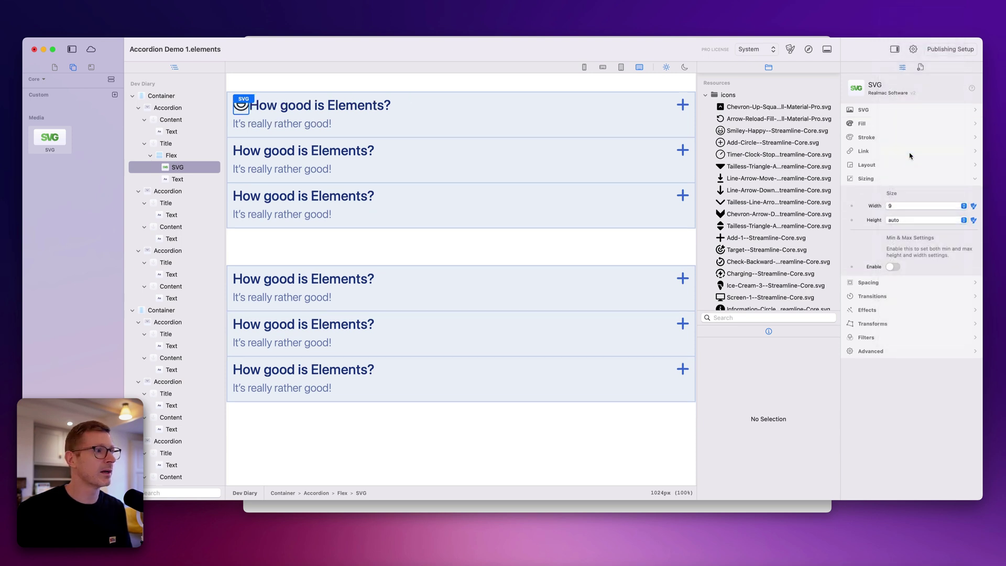
pyautogui.click(897, 207)
pyautogui.click(611, 163)
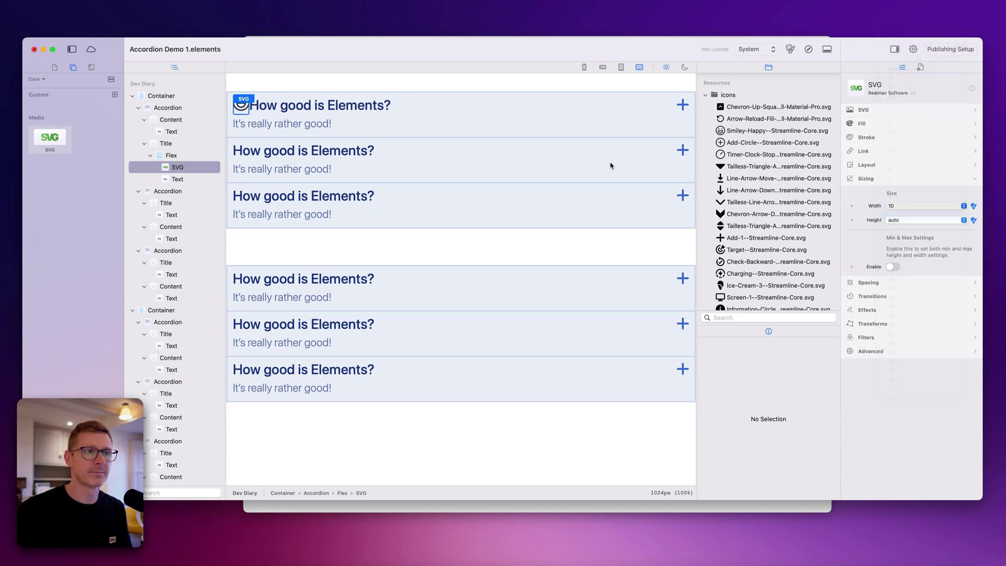
# Set the horizontal gap of the Flex in the first accordion's title to 3
pyautogui.click(414, 107)
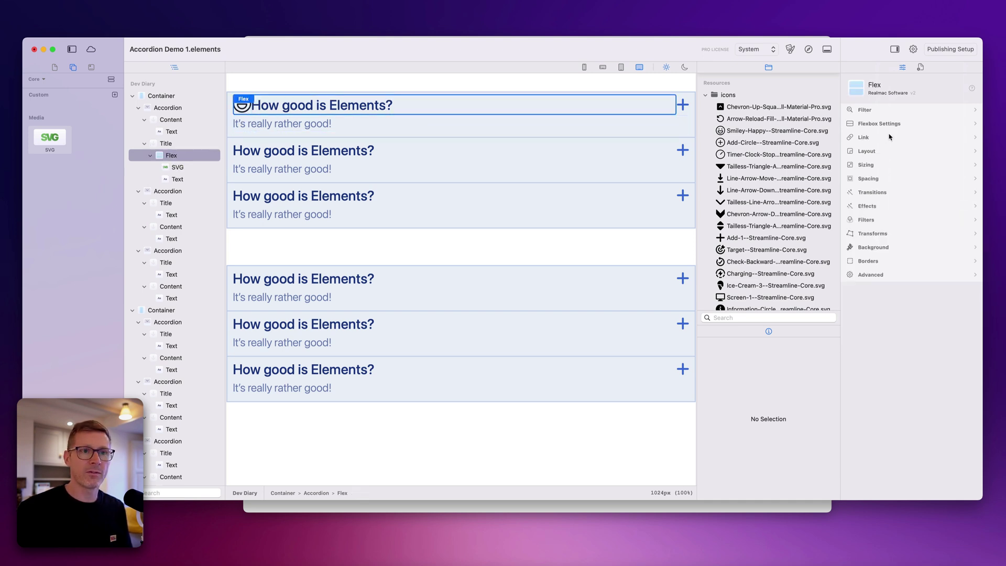
pyautogui.click(886, 126)
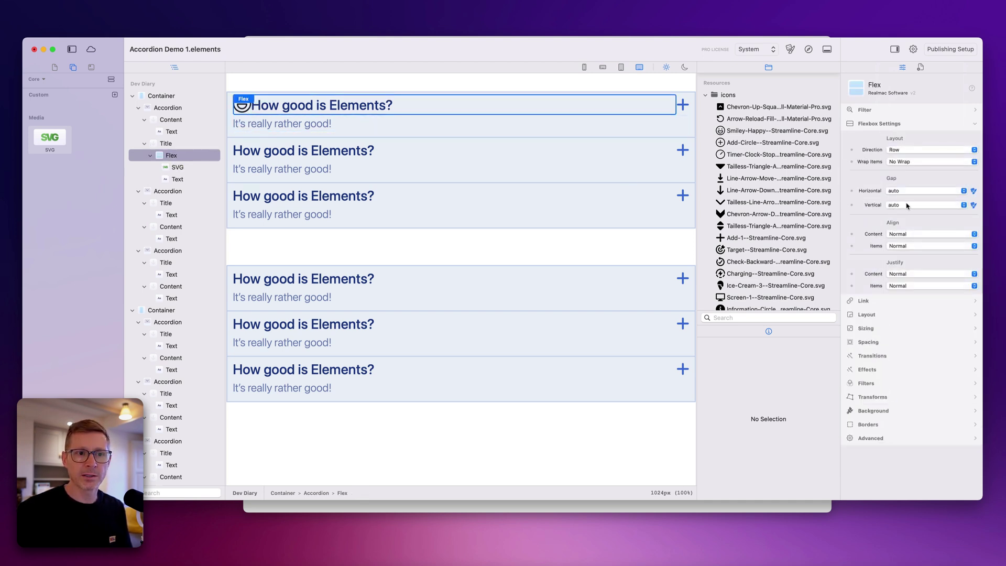
pyautogui.click(908, 195)
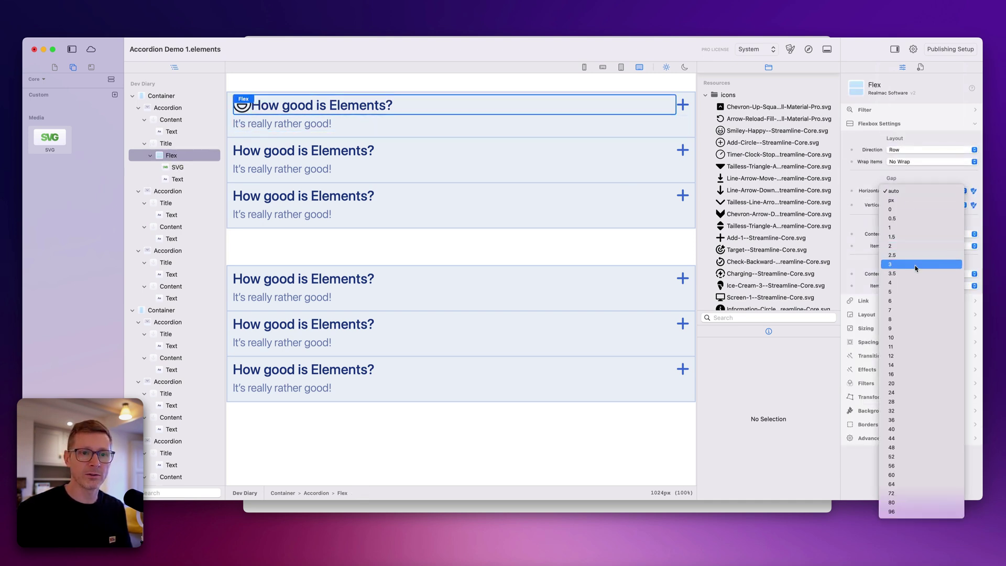
pyautogui.click(911, 284)
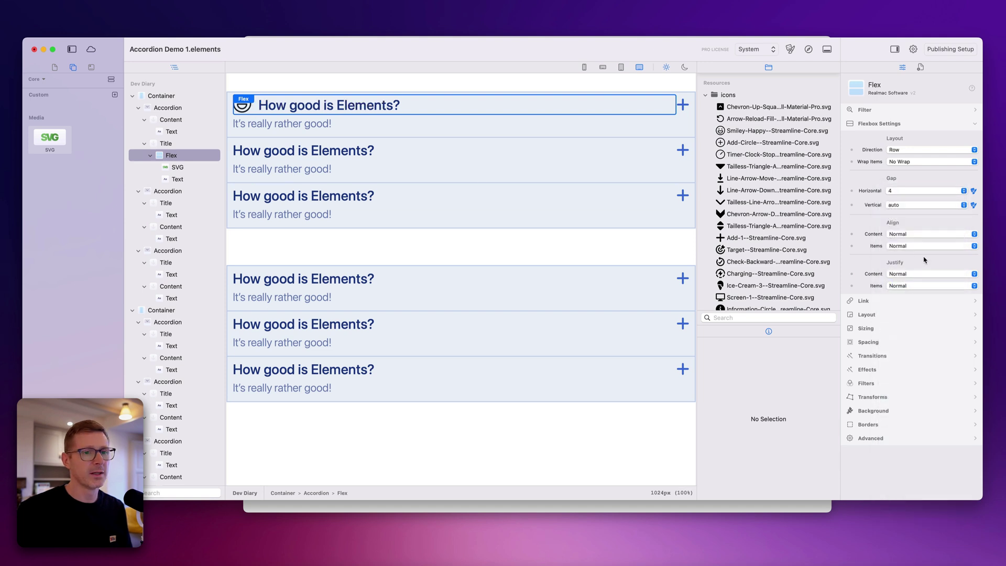
pyautogui.click(909, 193)
pyautogui.click(922, 176)
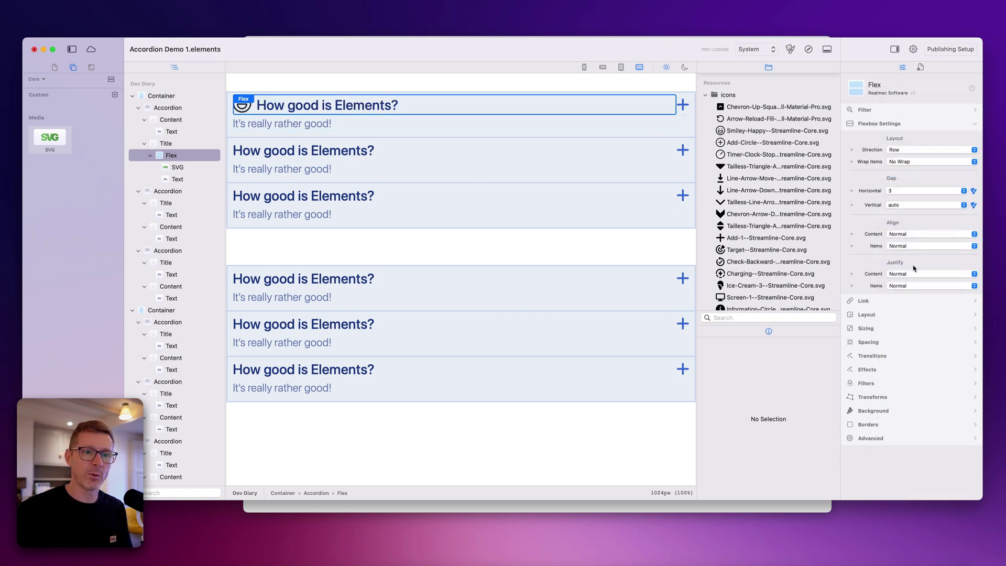
# Try Center for the title Flex's content justification, and set it back to Normal
pyautogui.click(921, 235)
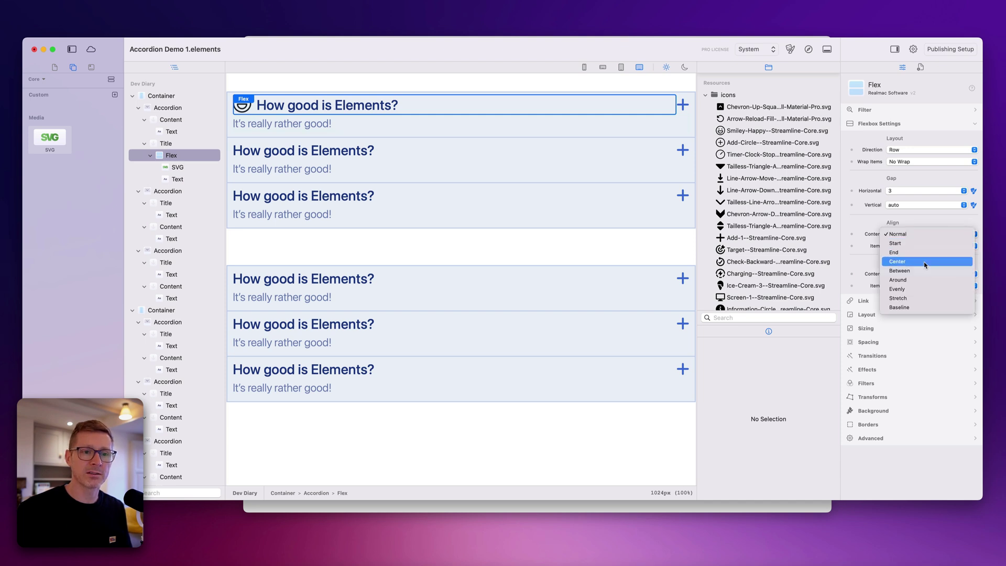
pyautogui.click(861, 284)
pyautogui.click(921, 274)
pyautogui.click(920, 273)
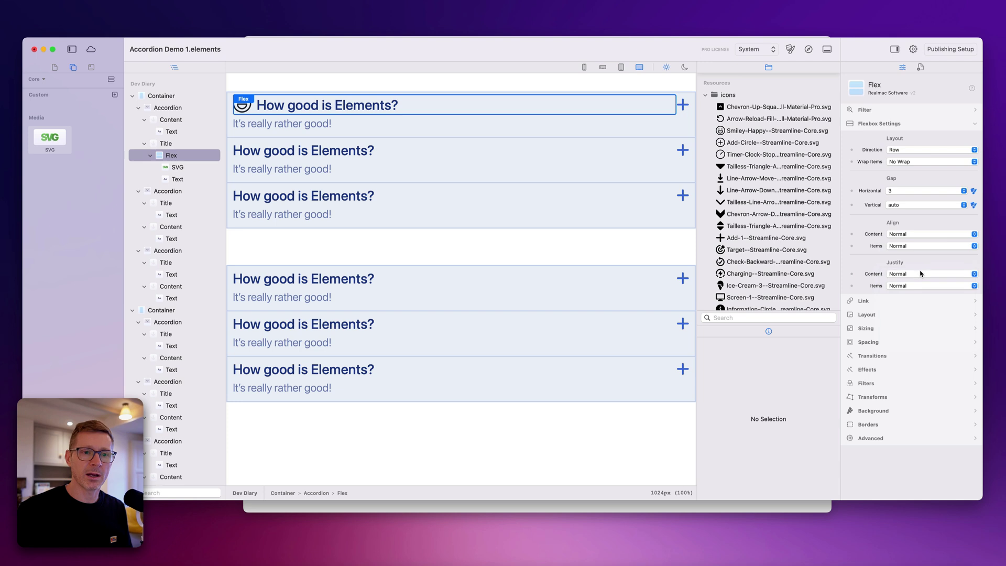
pyautogui.click(920, 274)
pyautogui.click(924, 302)
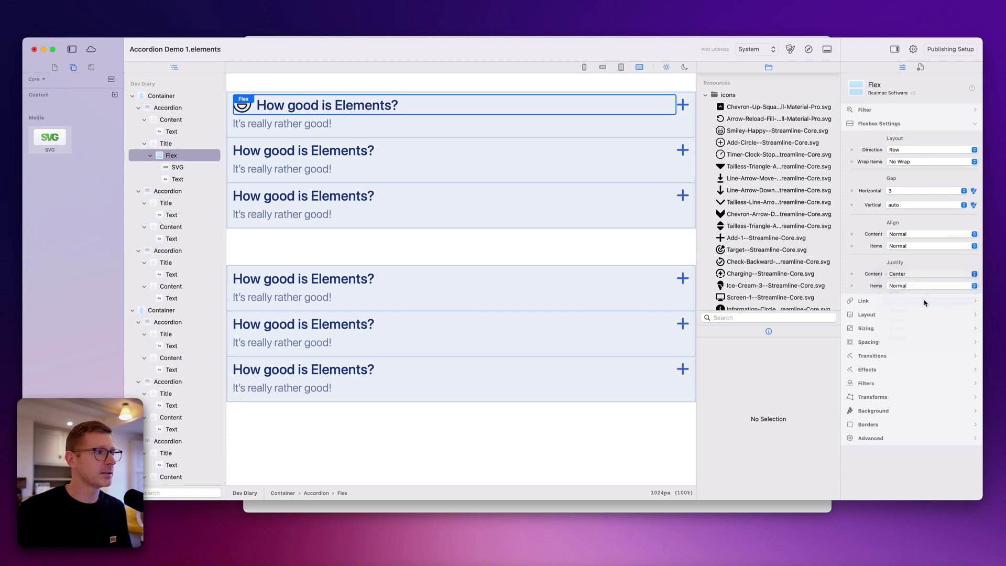
pyautogui.click(913, 279)
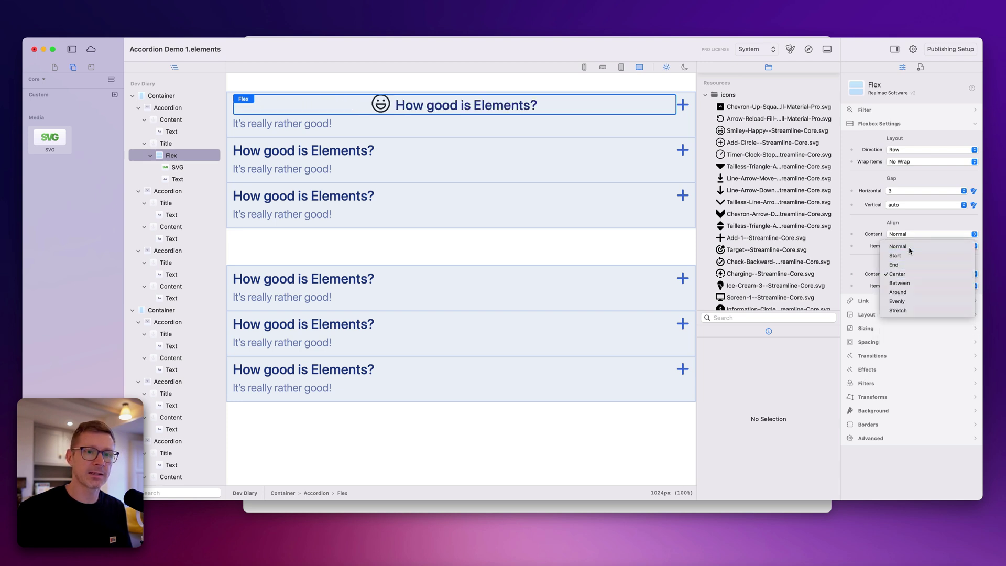
pyautogui.click(909, 245)
# Align the title Flex's items to Center and enable spacing with a top and bottom padding of 5
pyautogui.click(909, 246)
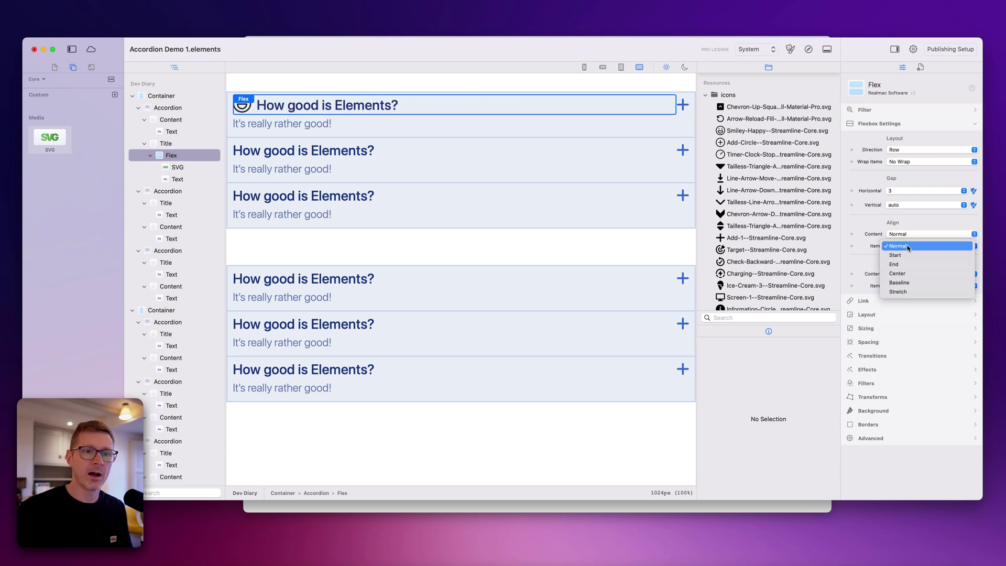
pyautogui.click(911, 273)
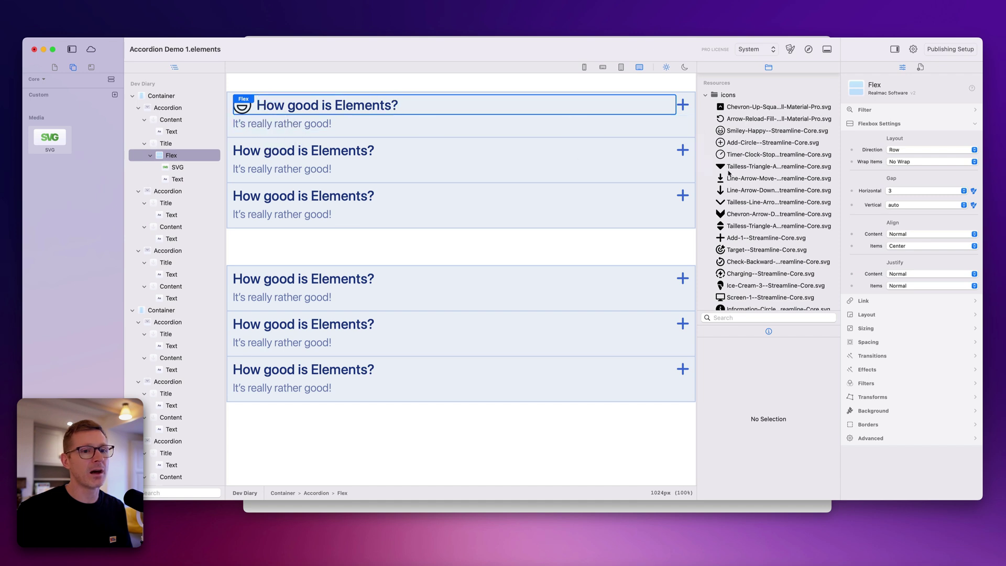
pyautogui.click(881, 342)
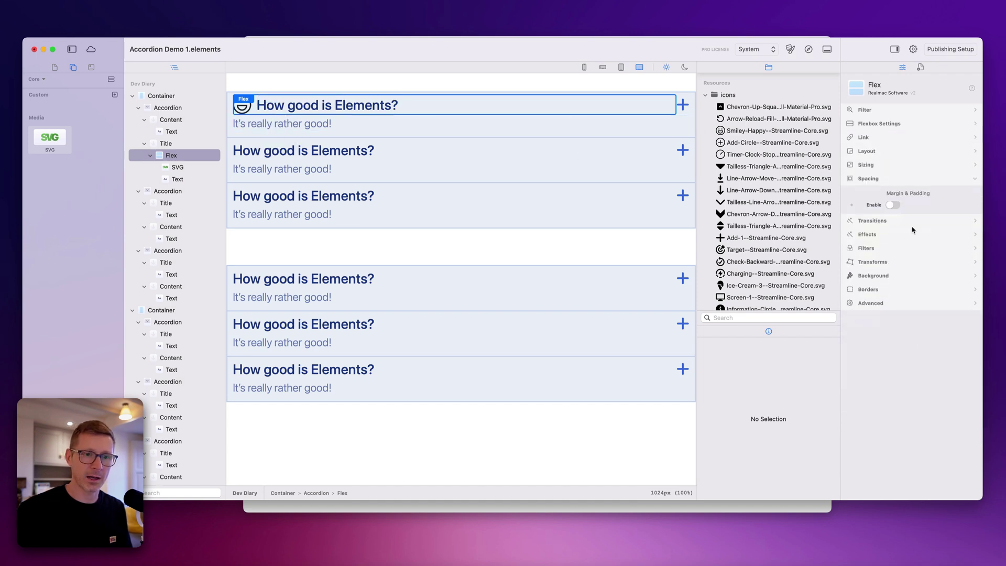
pyautogui.click(935, 281)
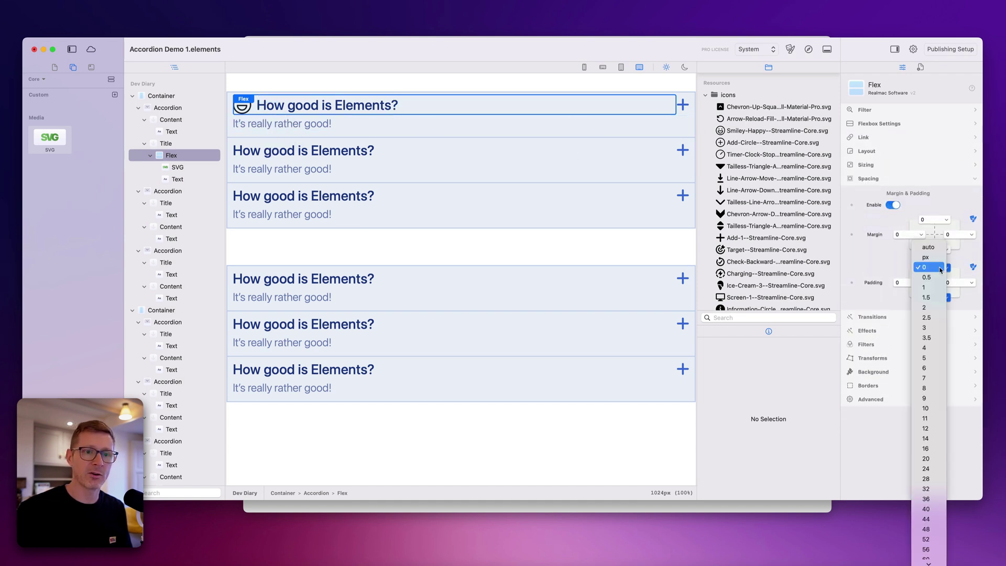
pyautogui.click(928, 364)
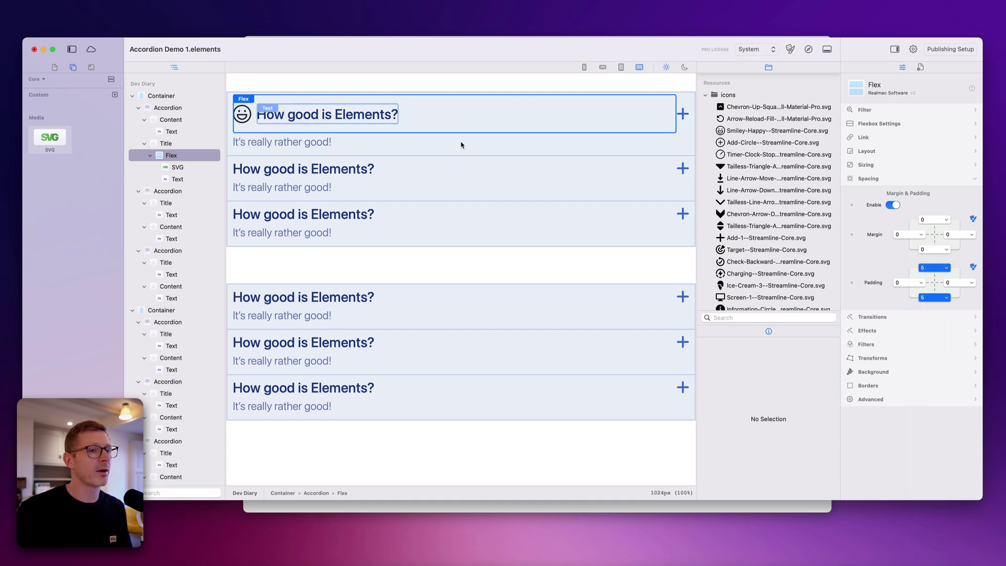
# Try aligning the title Flex's items to End, and restore the alignment to Center
pyautogui.click(878, 124)
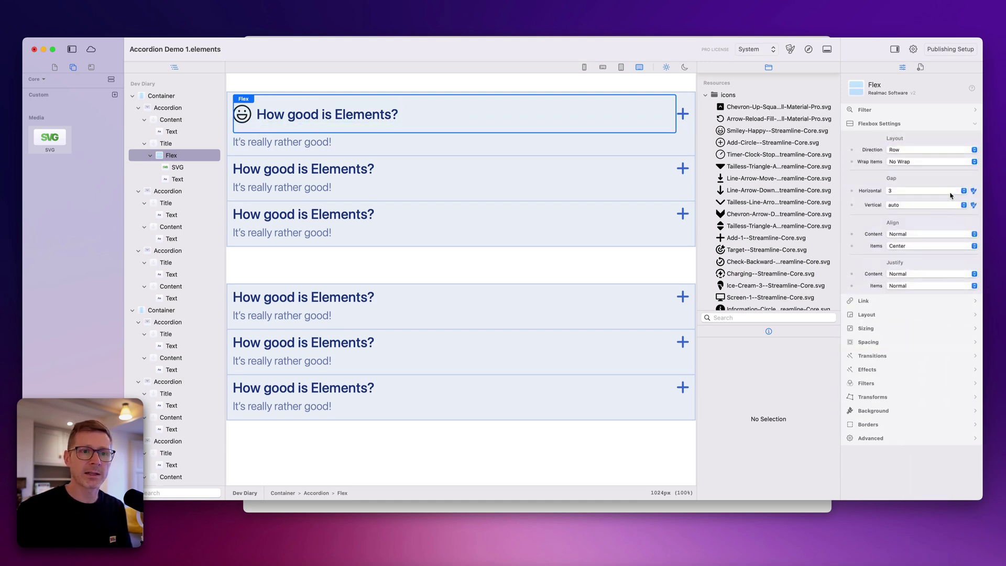
pyautogui.click(905, 251)
pyautogui.click(903, 245)
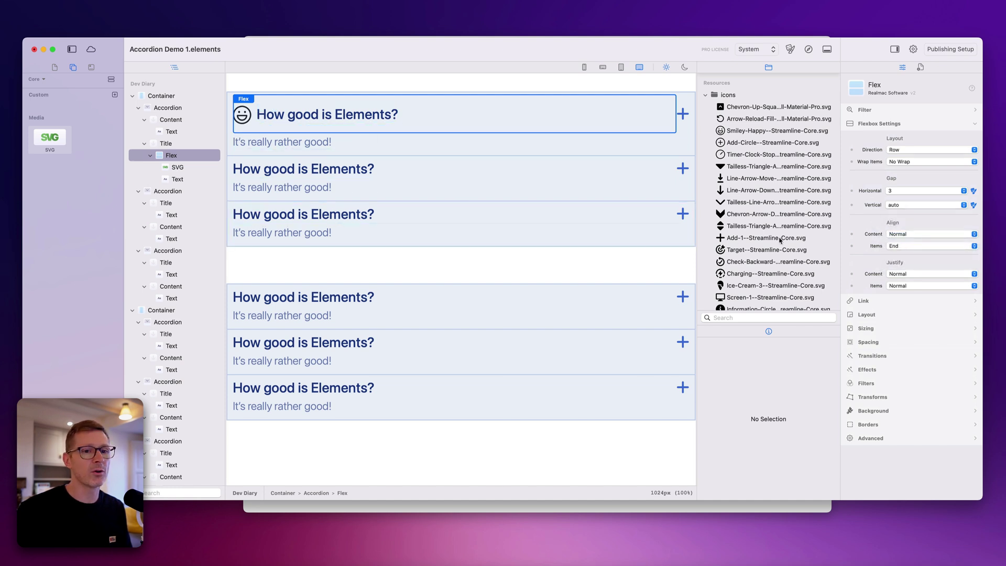
pyautogui.click(900, 245)
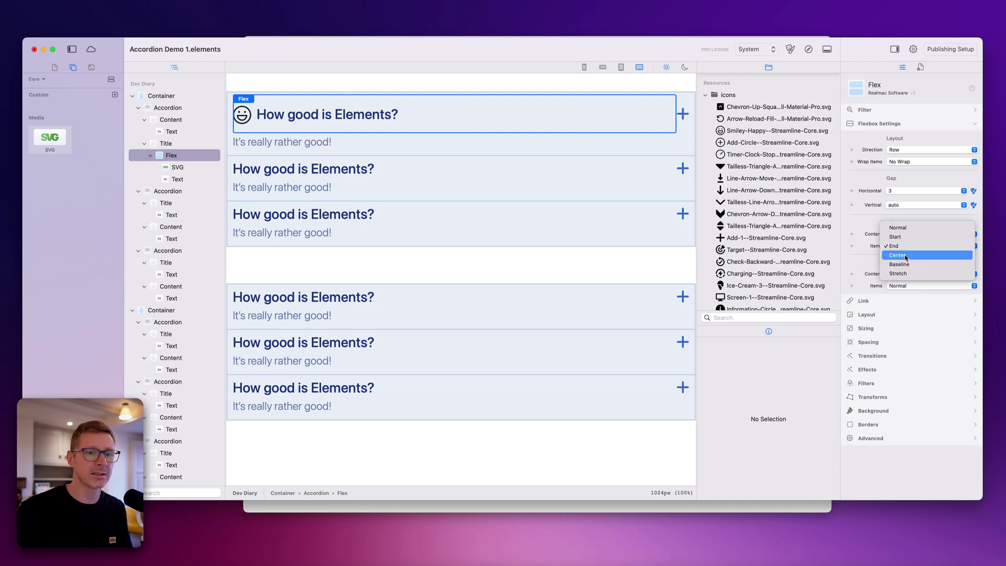
pyautogui.click(904, 256)
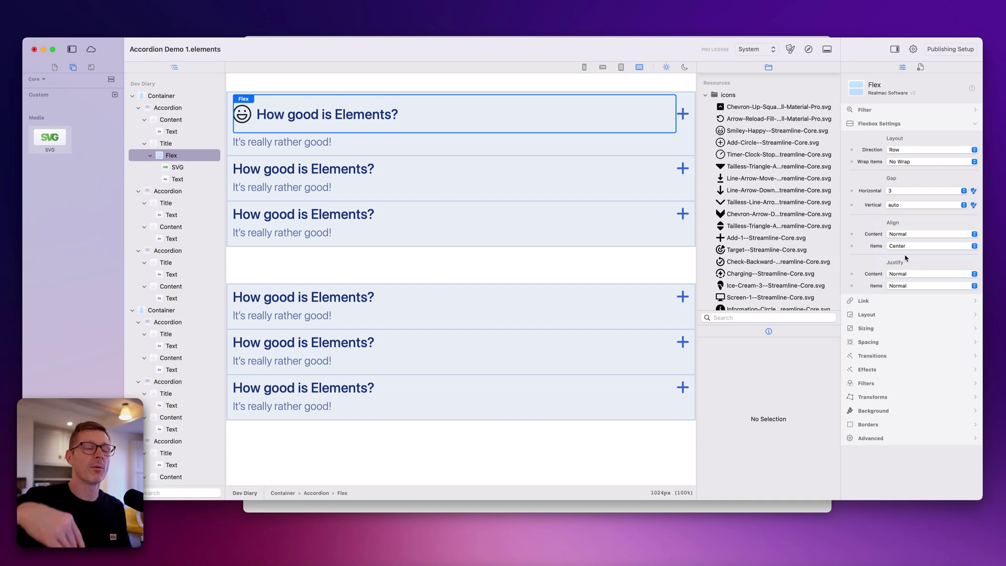
# Preview the page in the browser, open and close the padded smiley accordion several times, and return to Elements
pyautogui.click(808, 50)
pyautogui.click(577, 123)
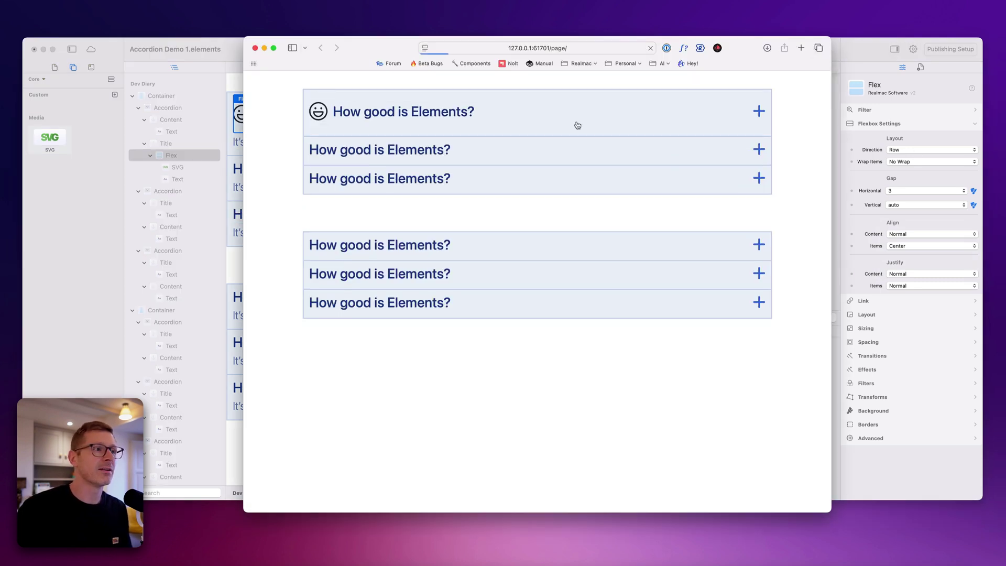
pyautogui.click(389, 119)
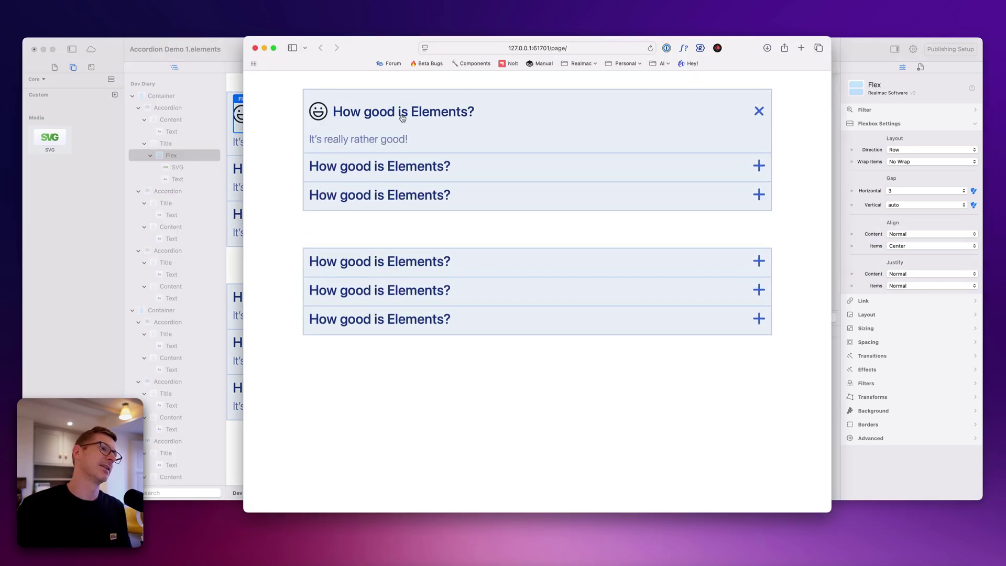
pyautogui.click(402, 117)
pyautogui.click(352, 117)
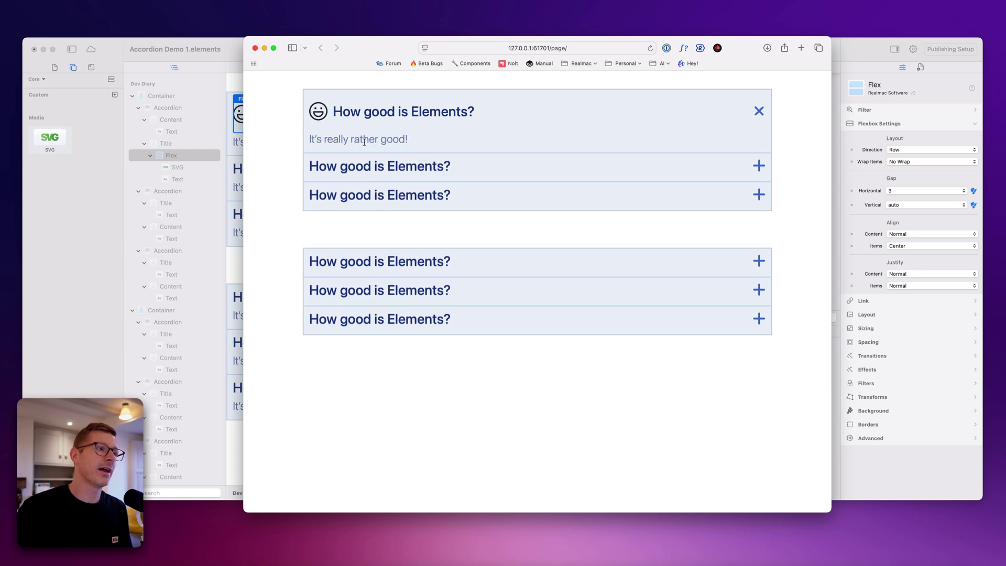
pyautogui.click(482, 122)
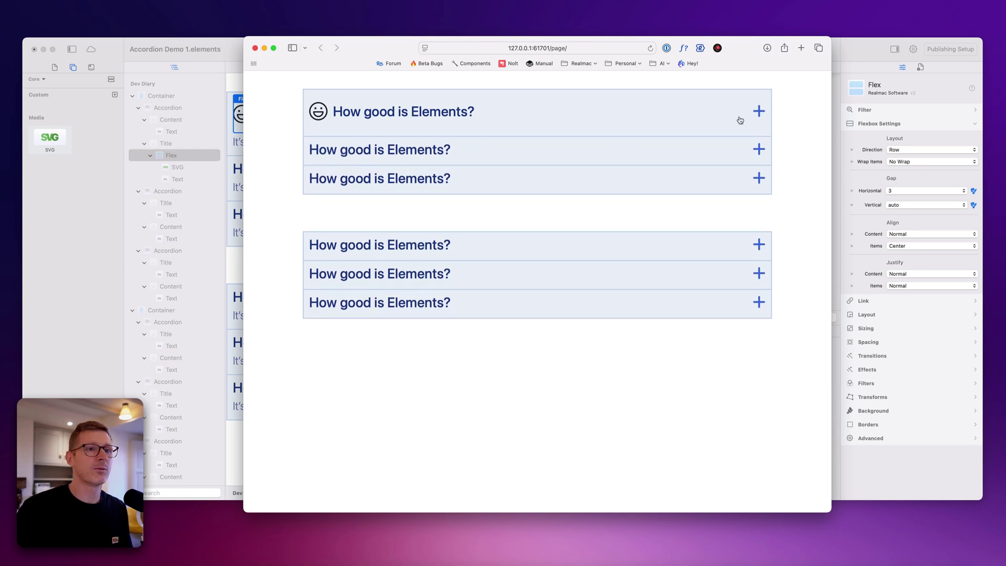
pyautogui.click(511, 115)
pyautogui.click(687, 105)
pyautogui.click(849, 54)
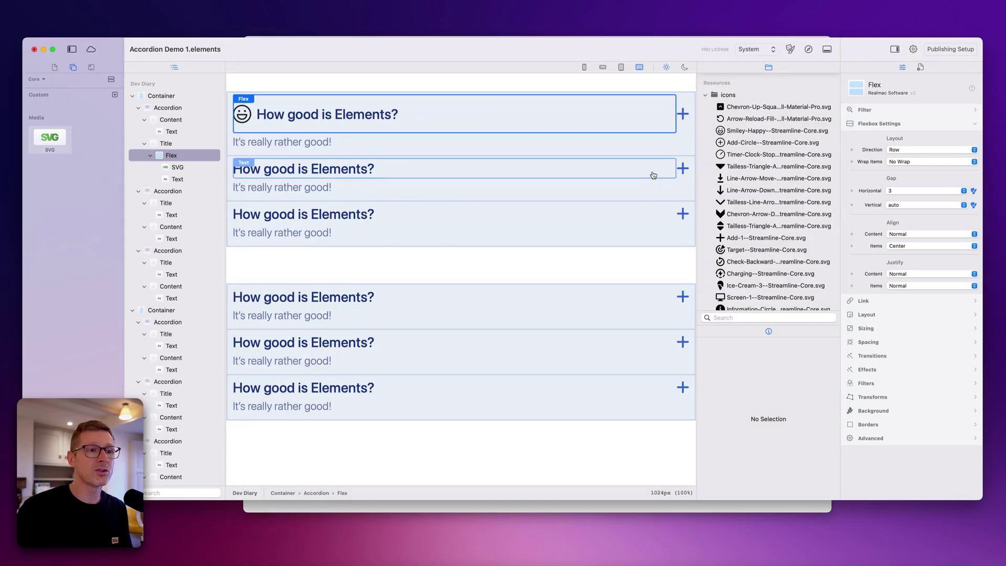
# Turn off Show Icon for the first accordion in the upper container
pyautogui.click(691, 154)
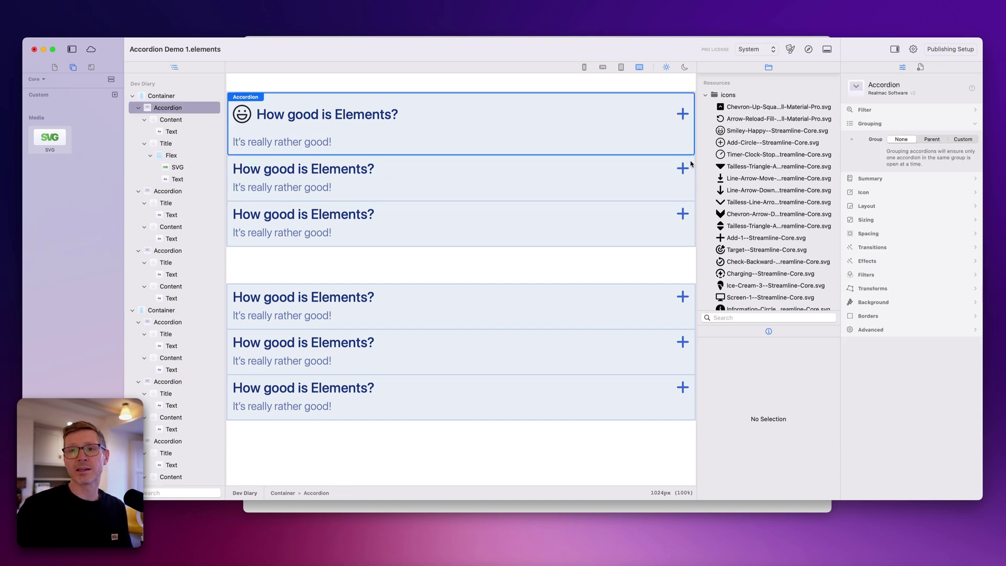
pyautogui.click(690, 164)
pyautogui.click(688, 136)
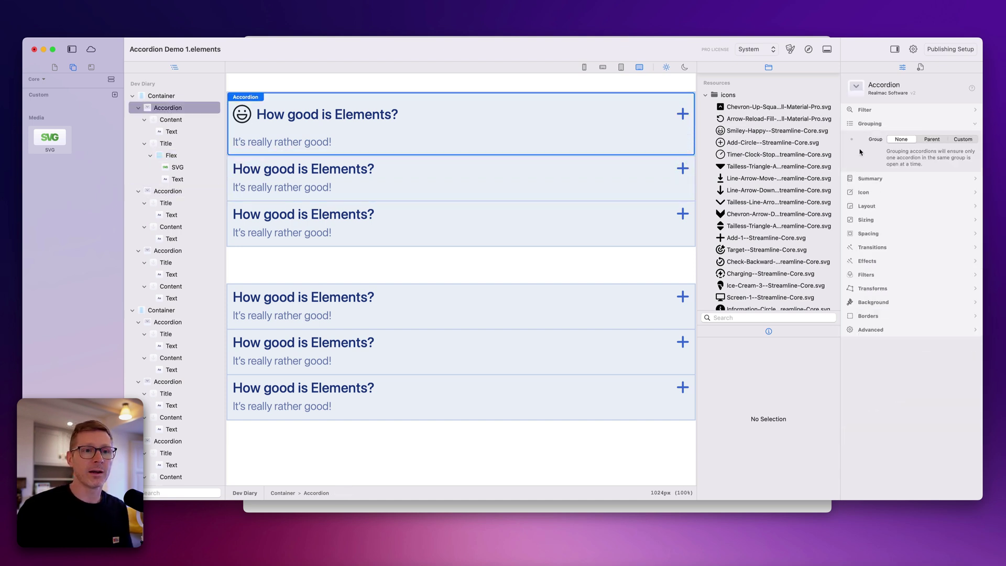
pyautogui.click(890, 193)
pyautogui.click(894, 167)
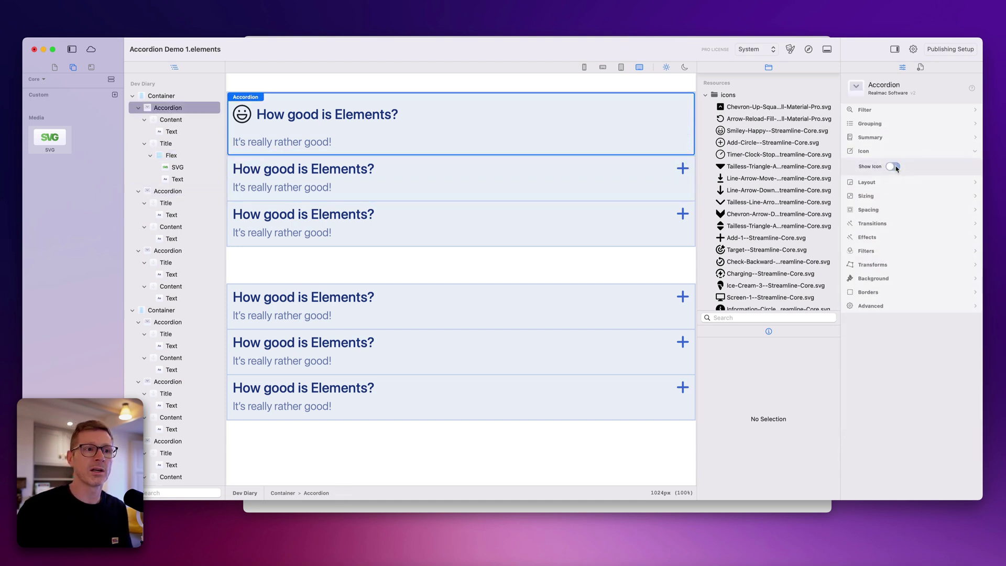
# Change the border and background colors of the upper container's third accordion to pink
pyautogui.click(685, 212)
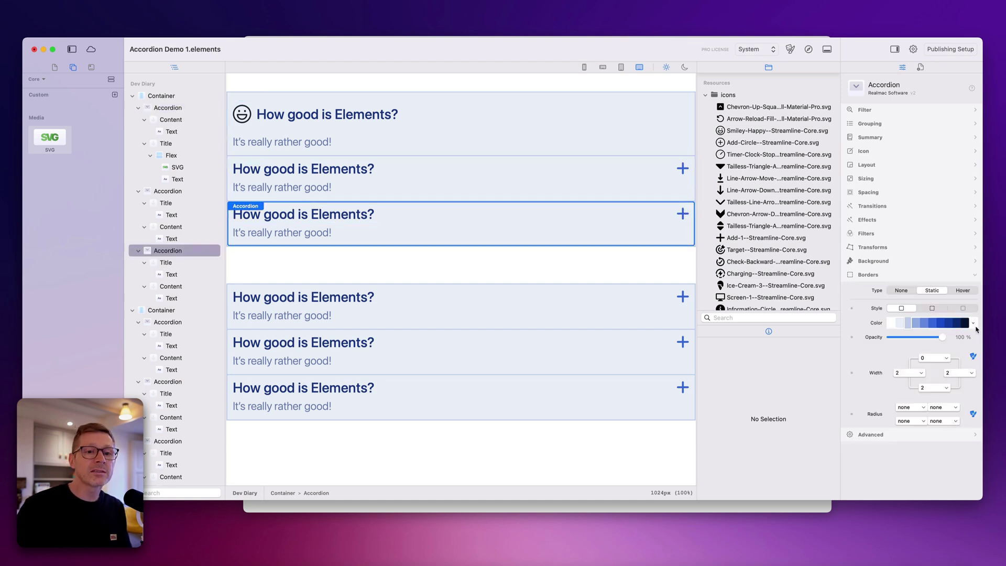
pyautogui.click(974, 324)
pyautogui.click(962, 356)
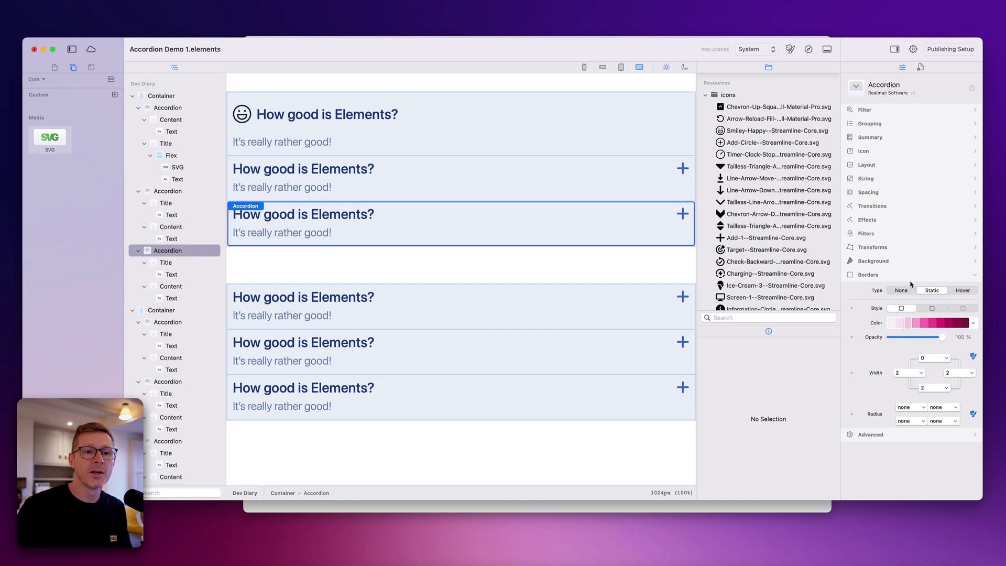
pyautogui.click(882, 262)
pyautogui.click(973, 309)
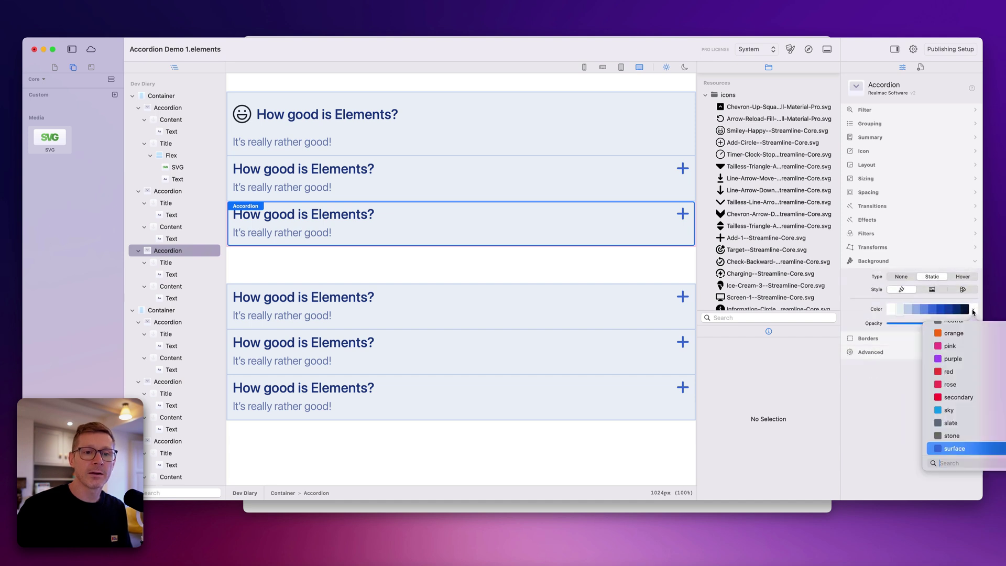
pyautogui.click(968, 344)
# Preview the page in the browser, expand accordions in both groups including the pink one, and return to Elements
pyautogui.click(809, 50)
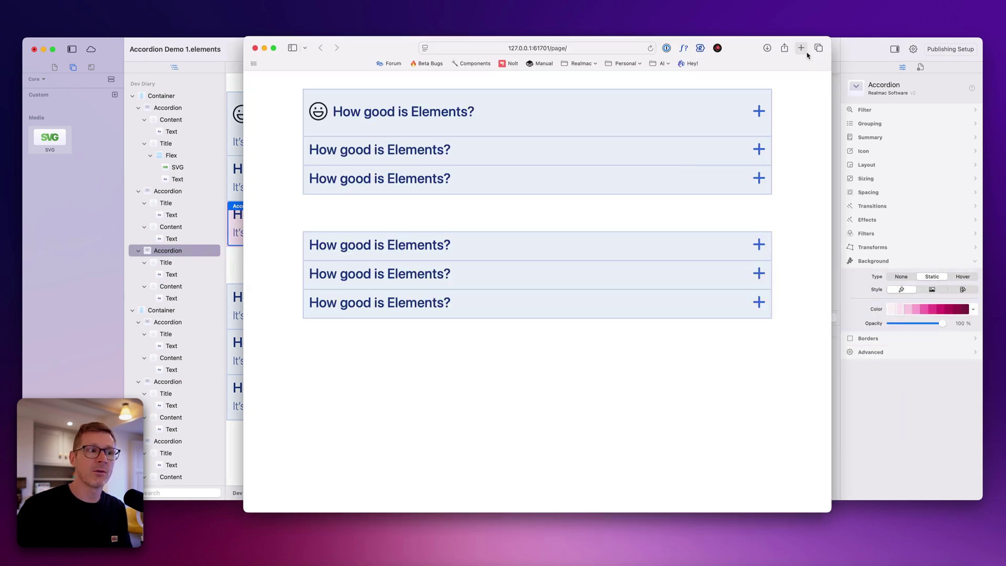
pyautogui.click(648, 183)
pyautogui.click(635, 147)
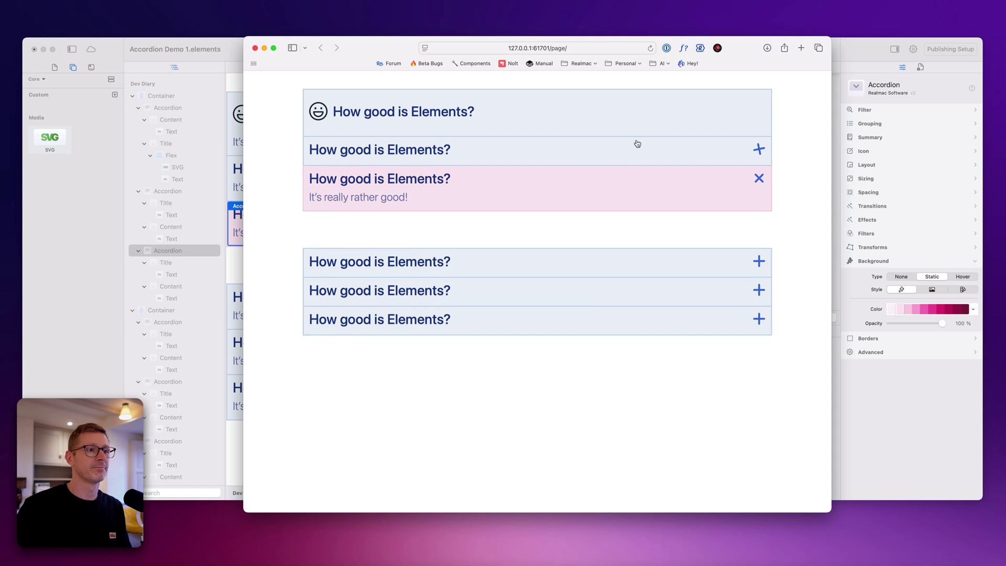
pyautogui.click(636, 125)
pyautogui.click(664, 298)
pyautogui.click(664, 326)
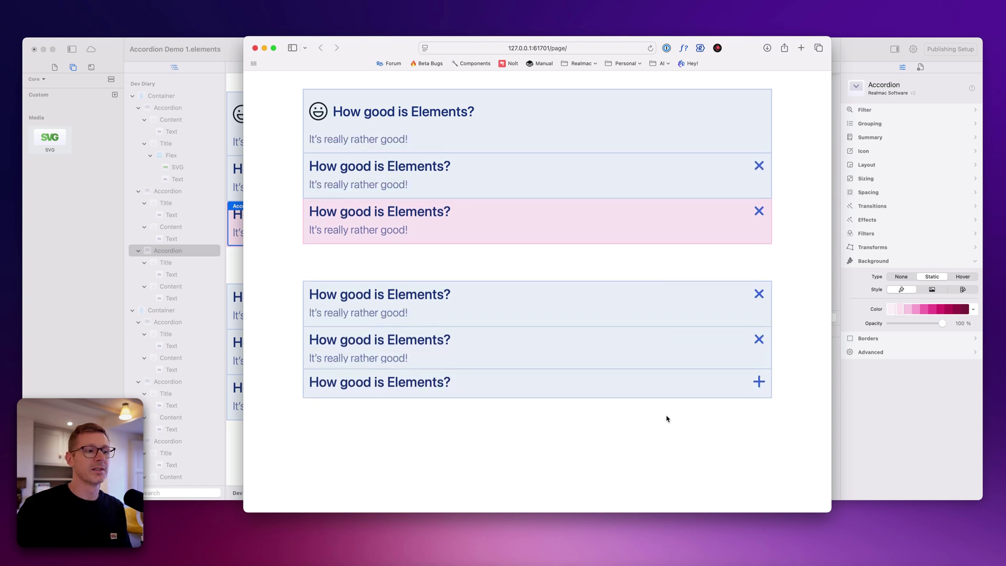
pyautogui.click(208, 50)
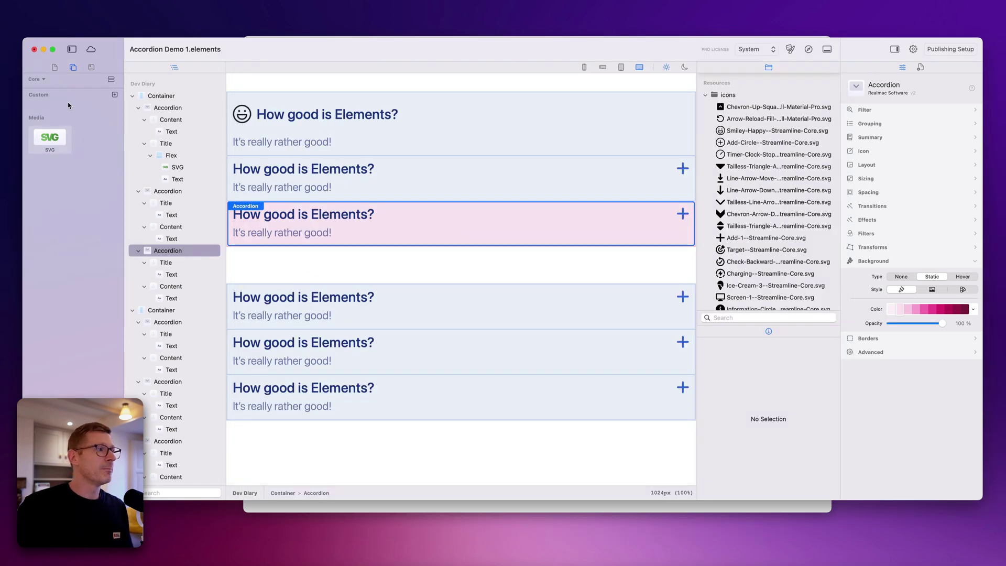
# Open the Home page and examine its styled accordion examples
pyautogui.click(54, 67)
pyautogui.click(54, 96)
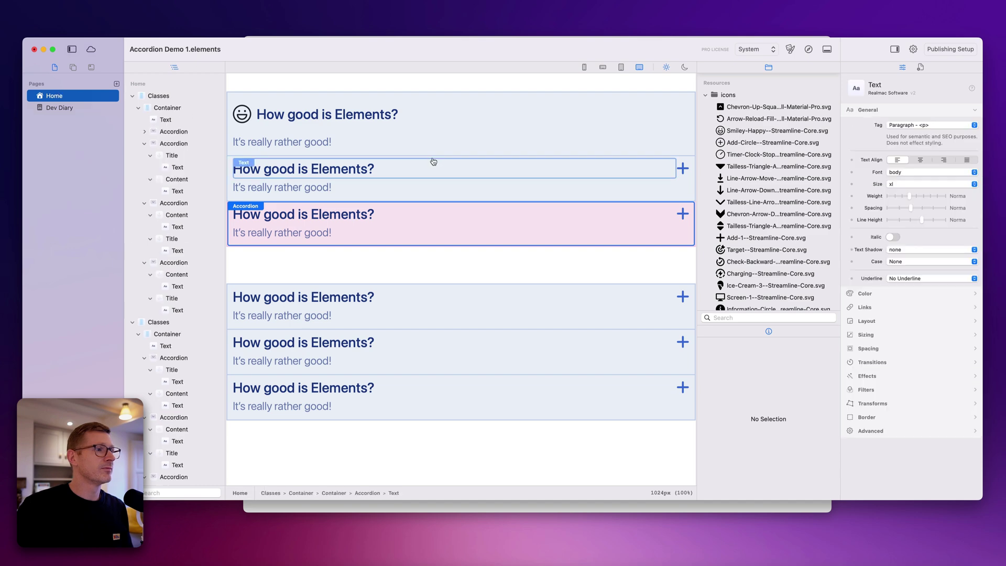
pyautogui.scroll(5, 574, 186)
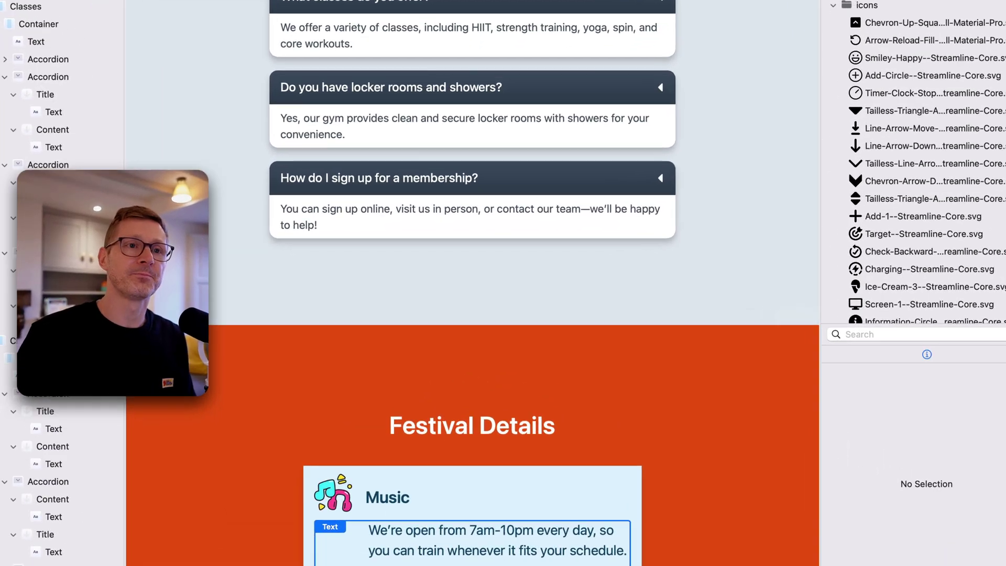
# Preview the Home page and expand and collapse the opening hours question in the Simple FAQ section
pyautogui.scroll(10, 577, 157)
pyautogui.scroll(-8, 655, 210)
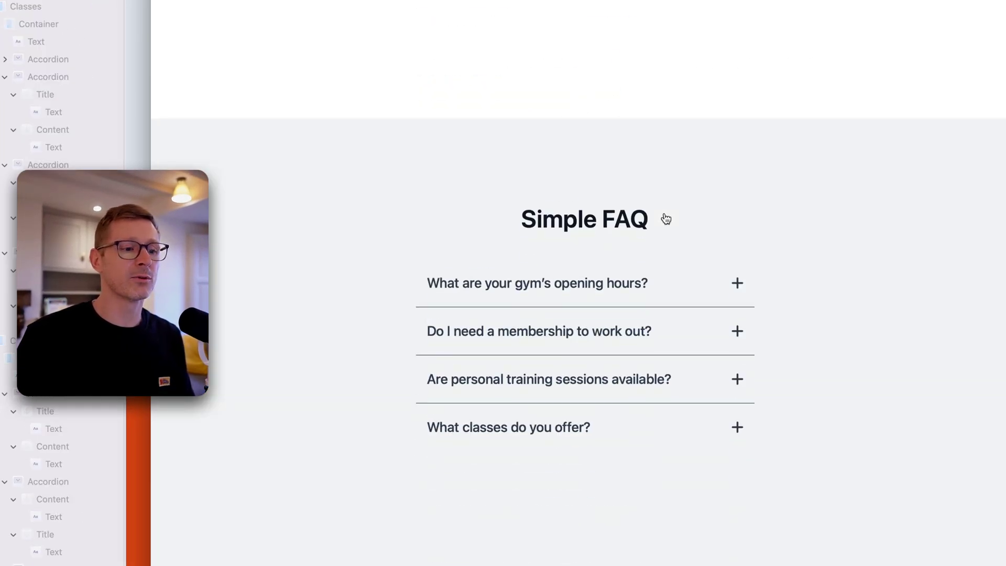
pyautogui.click(639, 278)
pyautogui.click(639, 282)
# Test the Business FAQ accordions by opening the classes, membership and opening hours questions one after another
pyautogui.scroll(10, 676, 309)
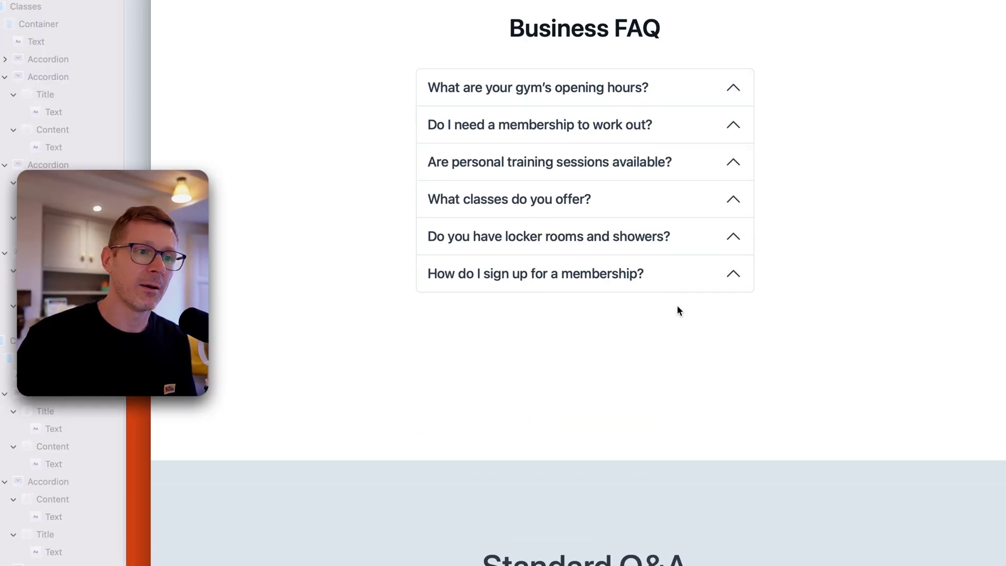
pyautogui.click(638, 199)
pyautogui.click(635, 126)
pyautogui.click(633, 90)
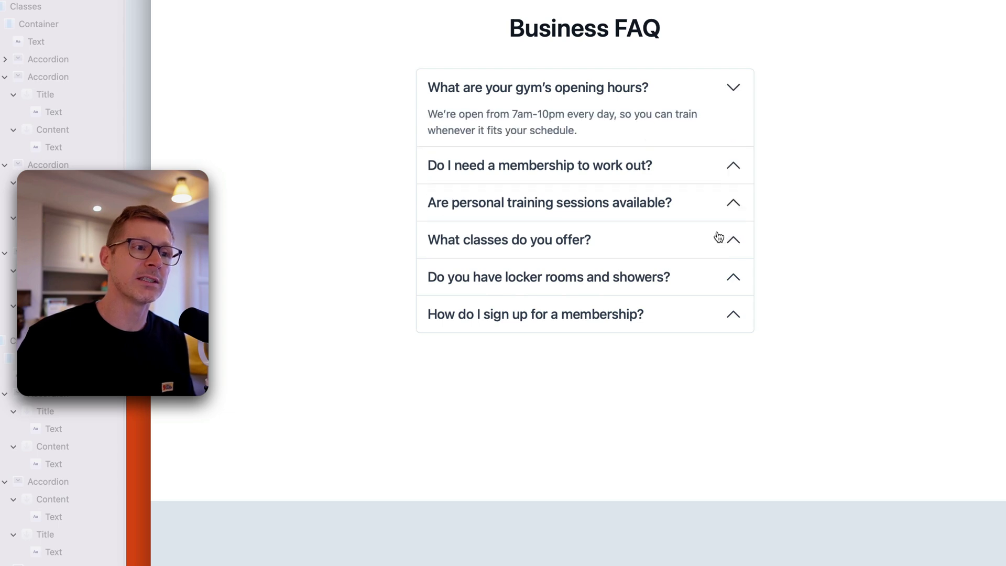
# Look through the Colourful FAQ and large-link designs, and expand and collapse "What classes do you offer?" under Dark Q&A
pyautogui.scroll(-15, 718, 236)
pyautogui.scroll(-20, 718, 236)
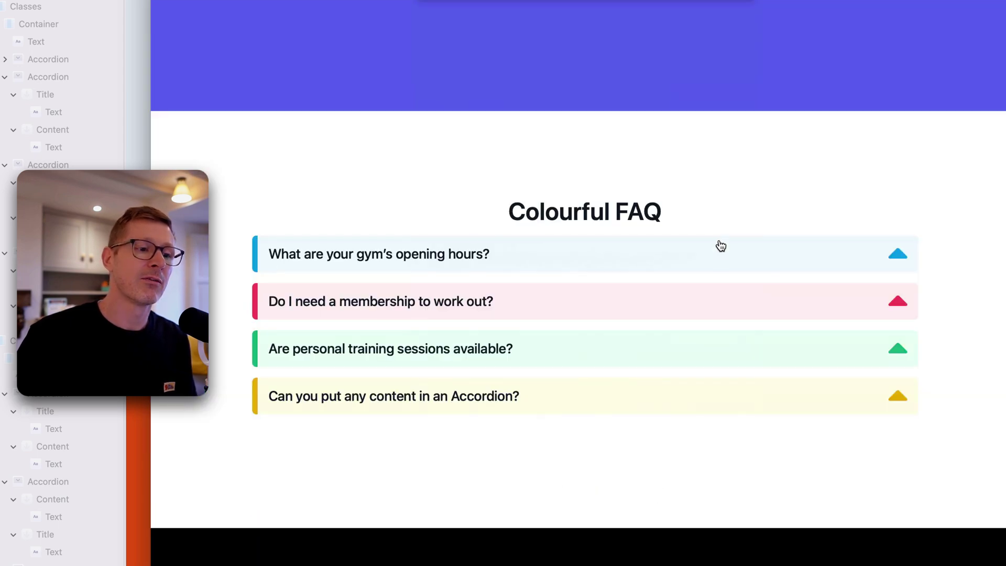
pyautogui.scroll(-5, 718, 242)
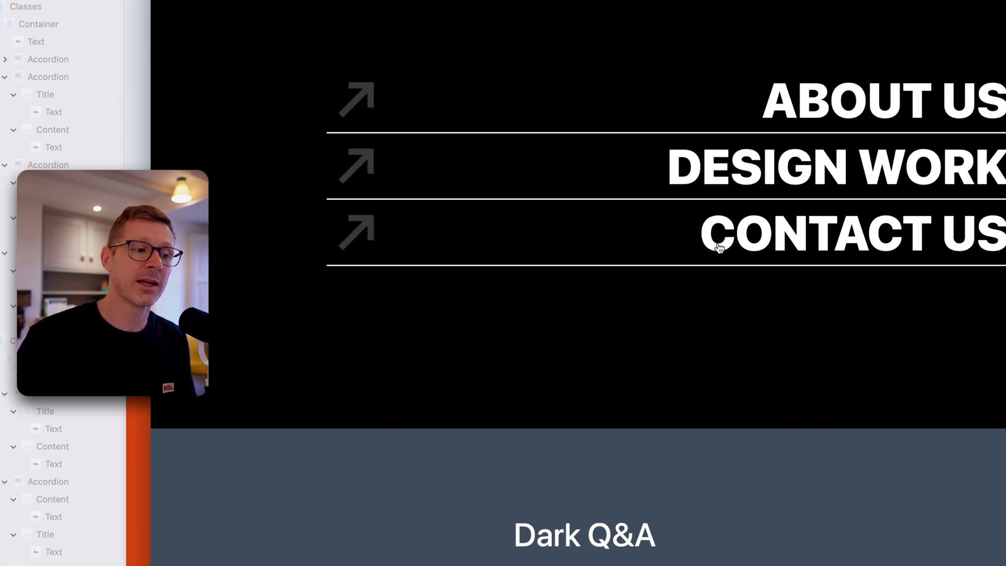
pyautogui.scroll(-6, 714, 241)
pyautogui.click(719, 253)
pyautogui.click(715, 252)
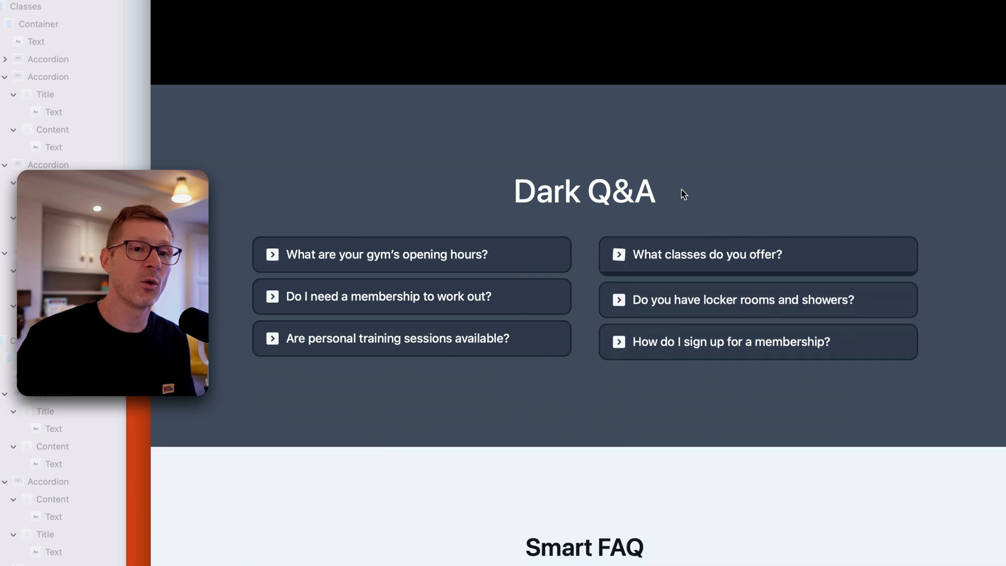